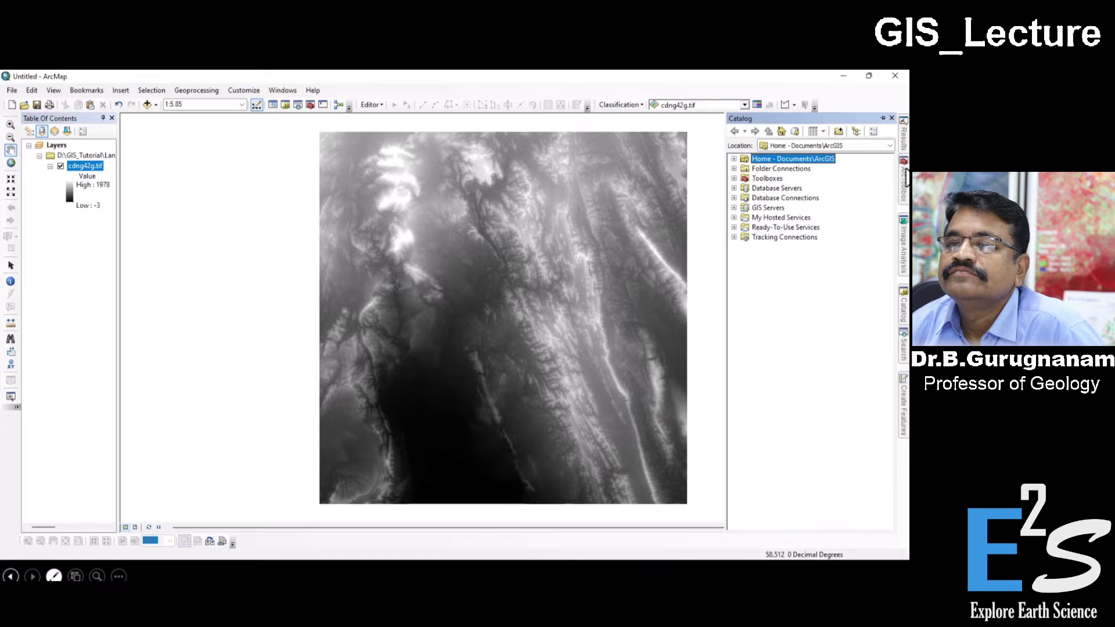
Step: Apply the magenta-blue-green-yellow-red spectrum color ramp to the cdng42g.tif elevation raster
left_click_drag(416, 355, 483, 355)
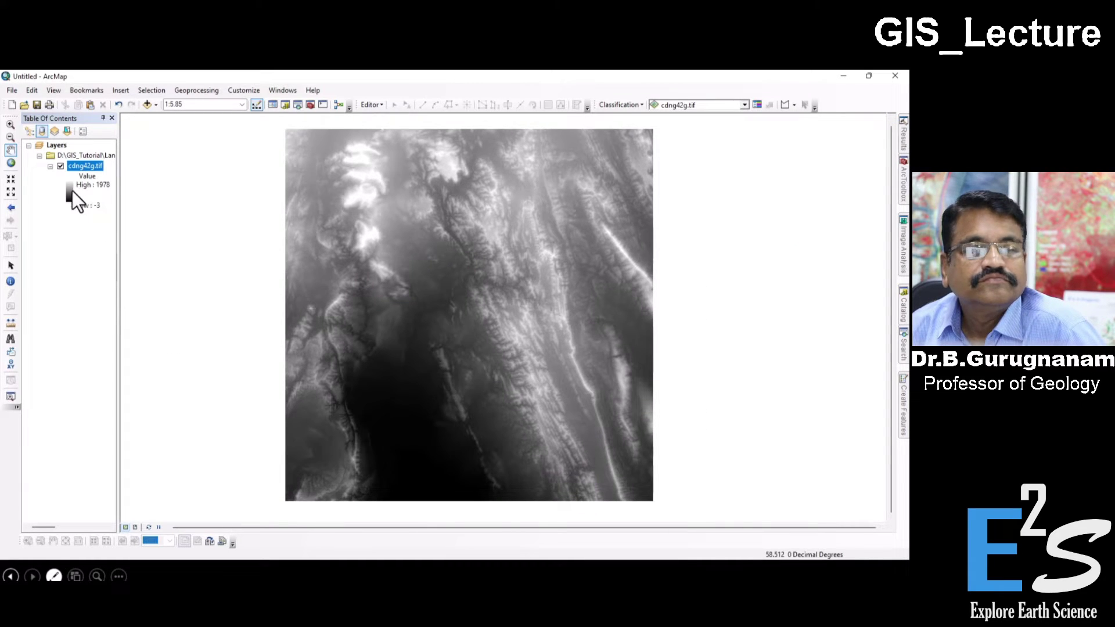
left_click(78, 186)
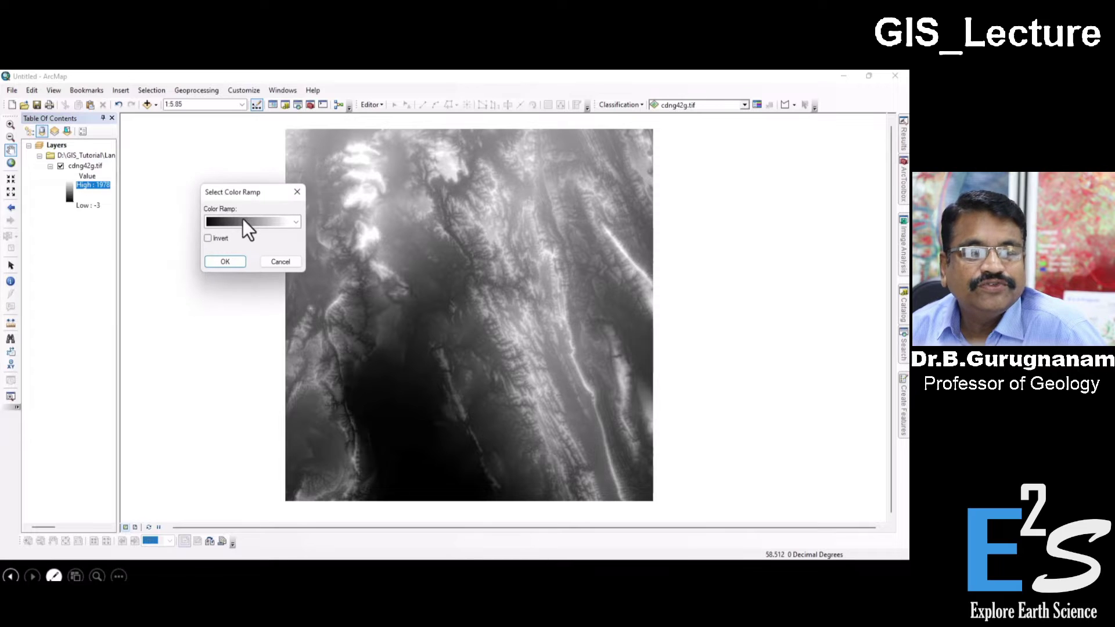
left_click(246, 221)
left_click(262, 356)
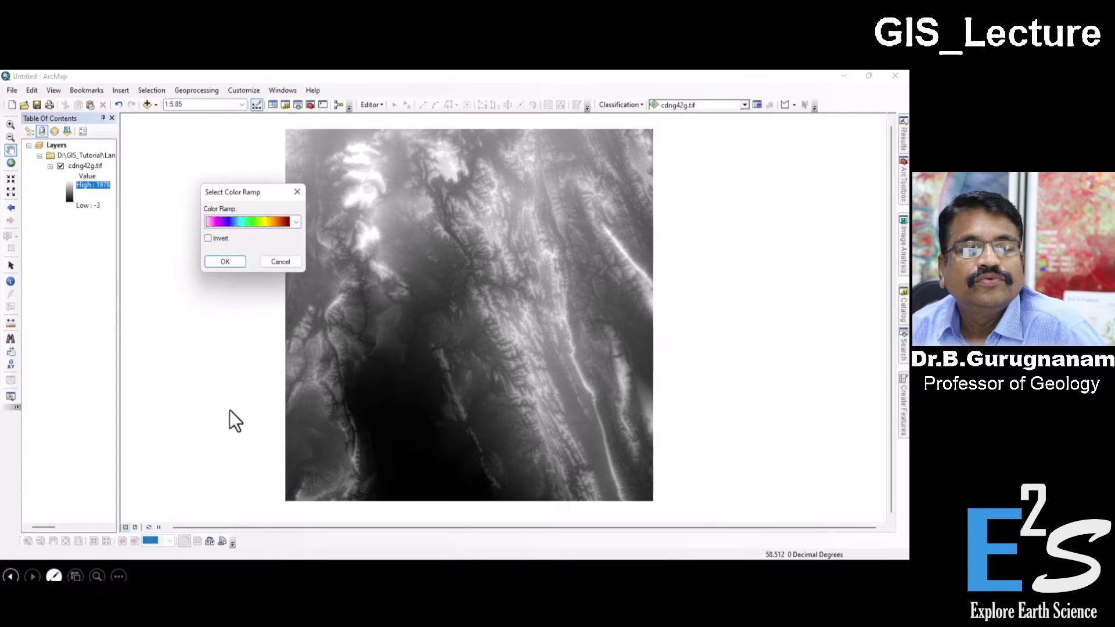
left_click(233, 259)
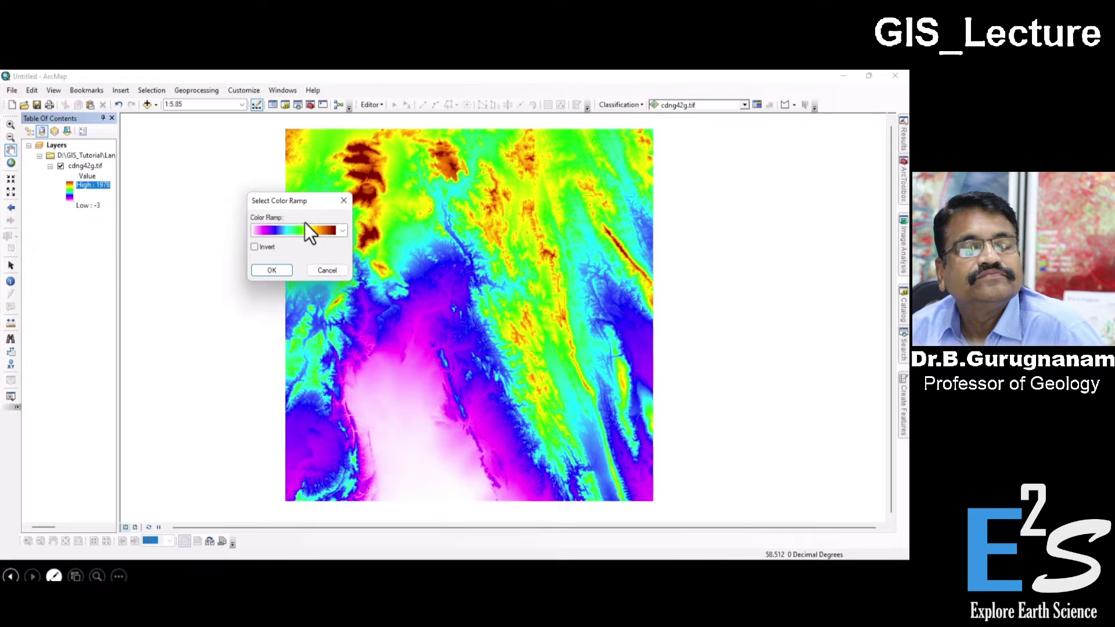
Step: Change the color ramp of cdng42g.tif to the one running from orange-red through yellow and green to dark blue
left_click(304, 230)
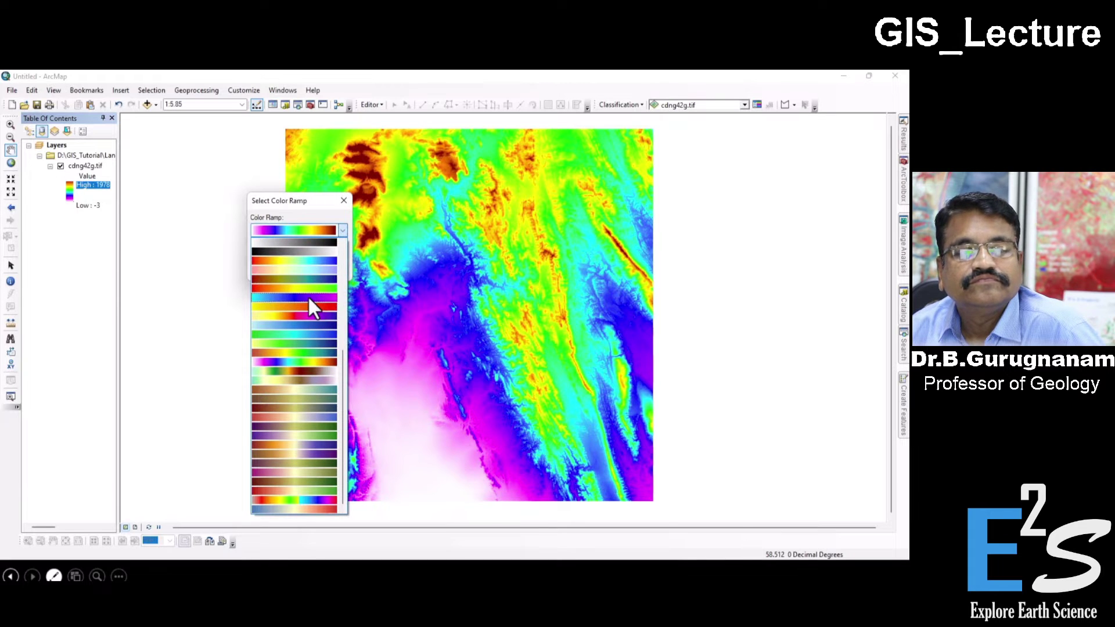
left_click(300, 351)
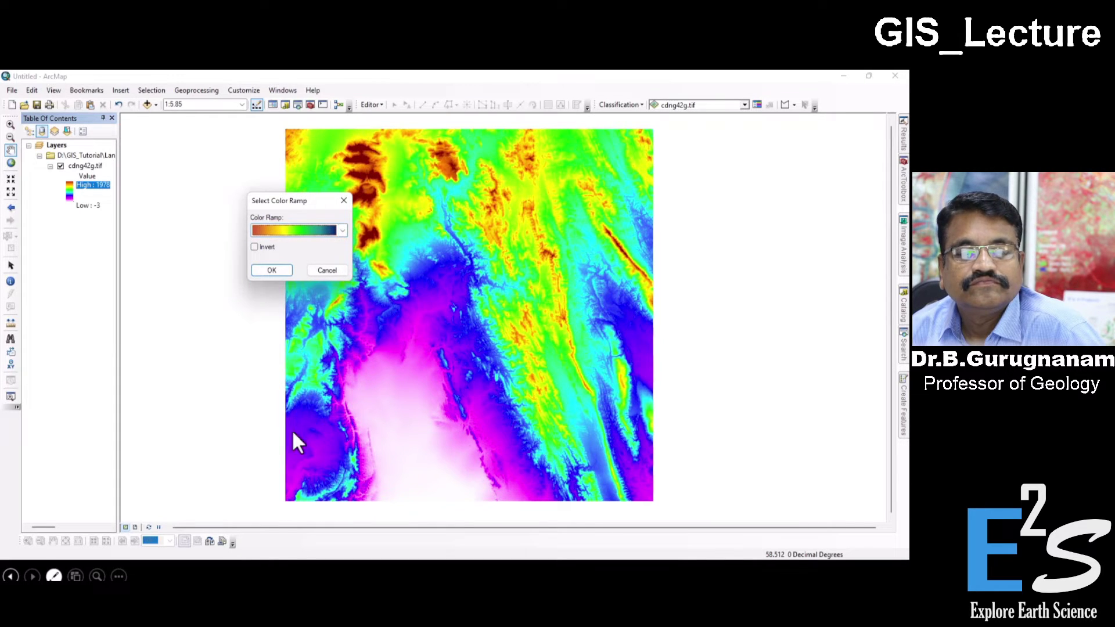
left_click(274, 272)
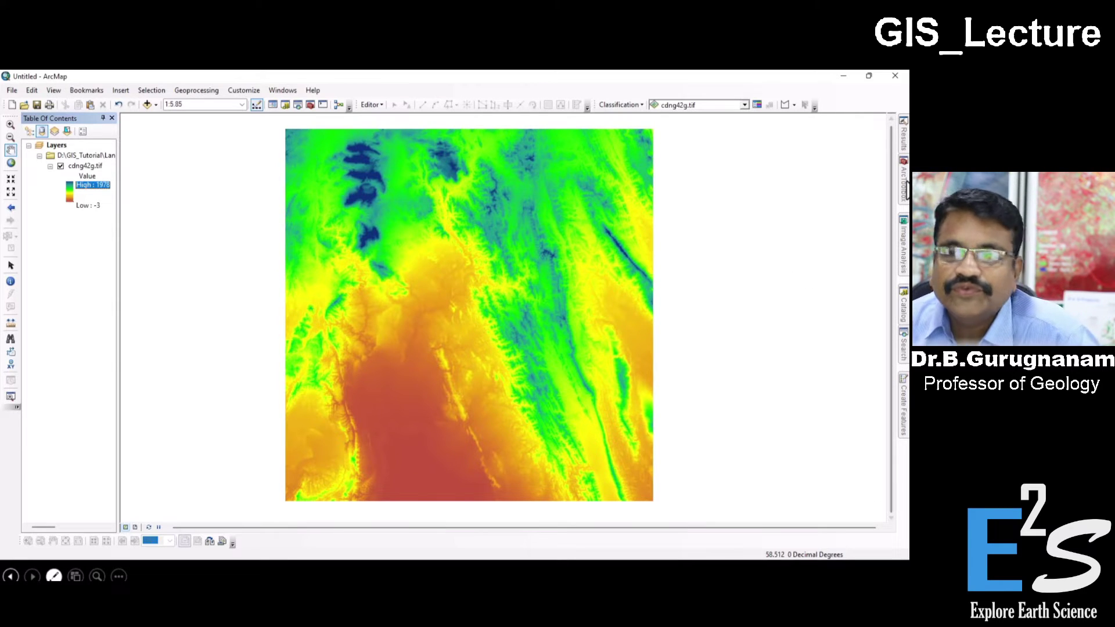
Step: Expand the Hydrology toolset within the Spatial Analyst Tools of ArcToolbox
left_click(904, 180)
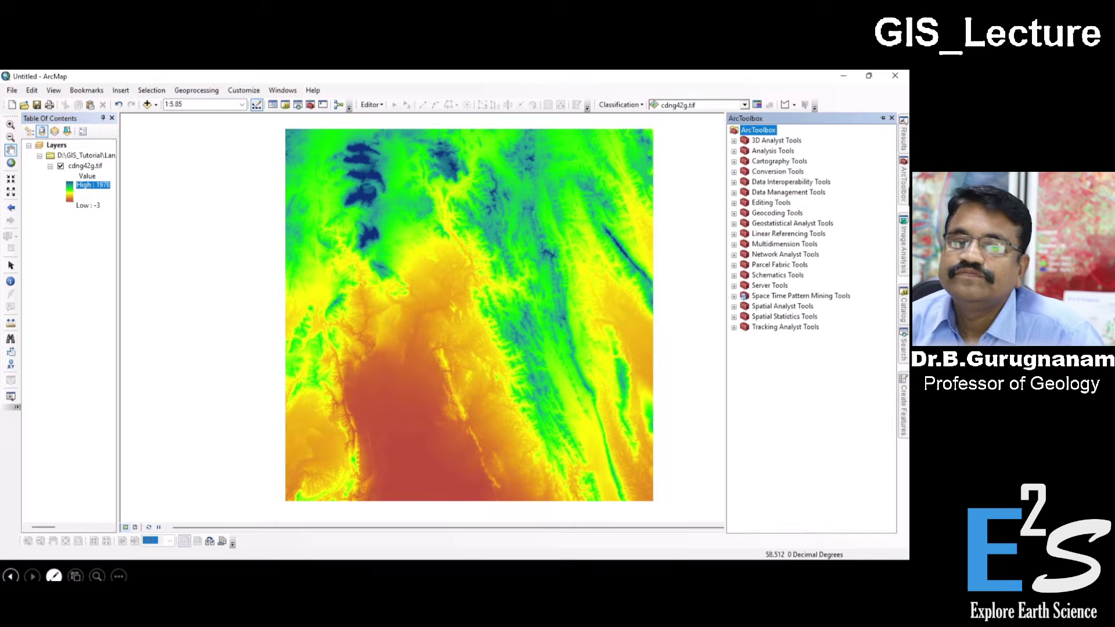
left_click(771, 314)
left_click(757, 305)
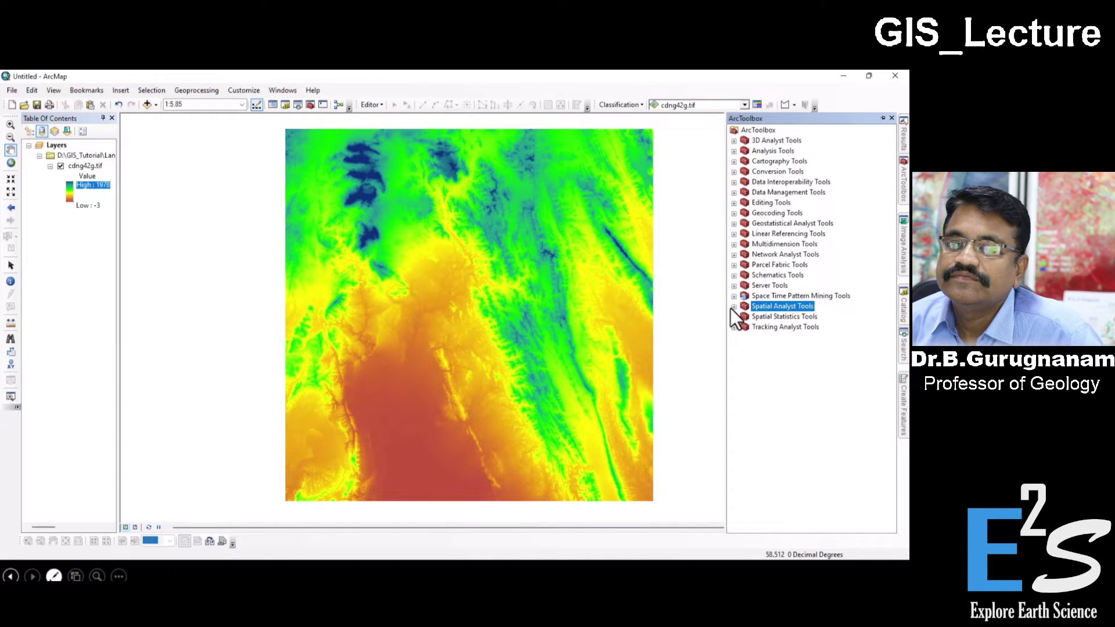
left_click(733, 307)
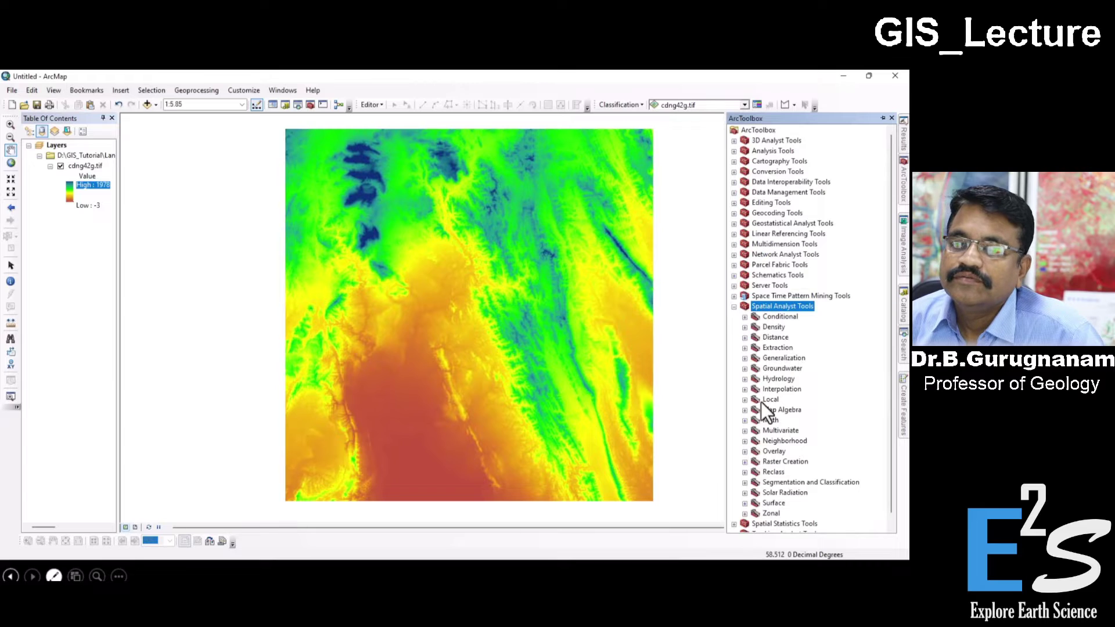
left_click(778, 380)
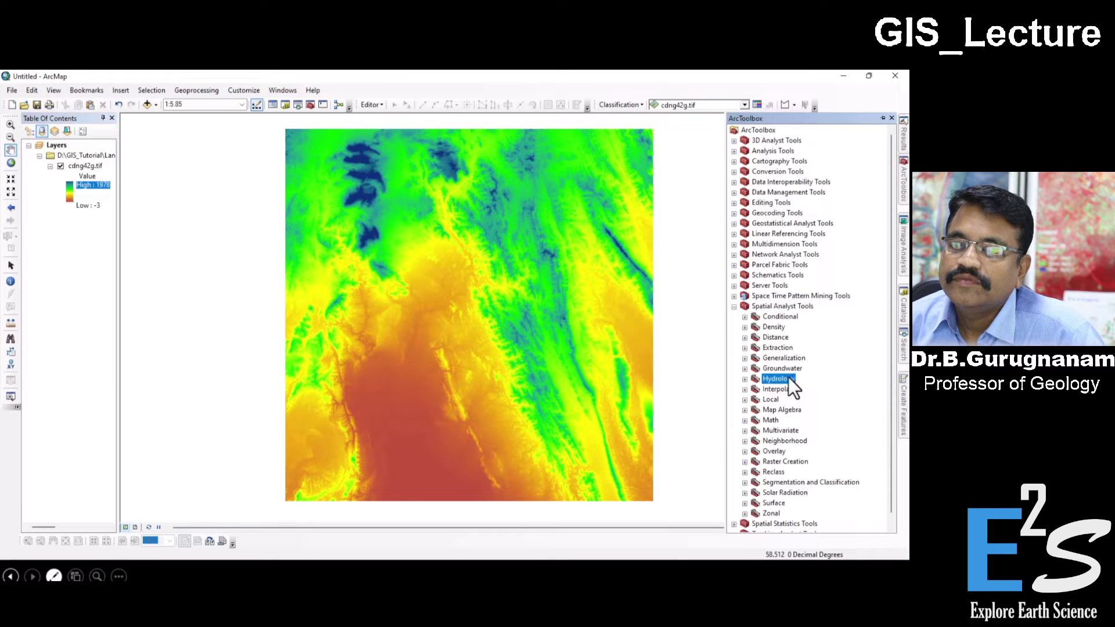
left_click(744, 378)
scroll(770, 369, "down", 3)
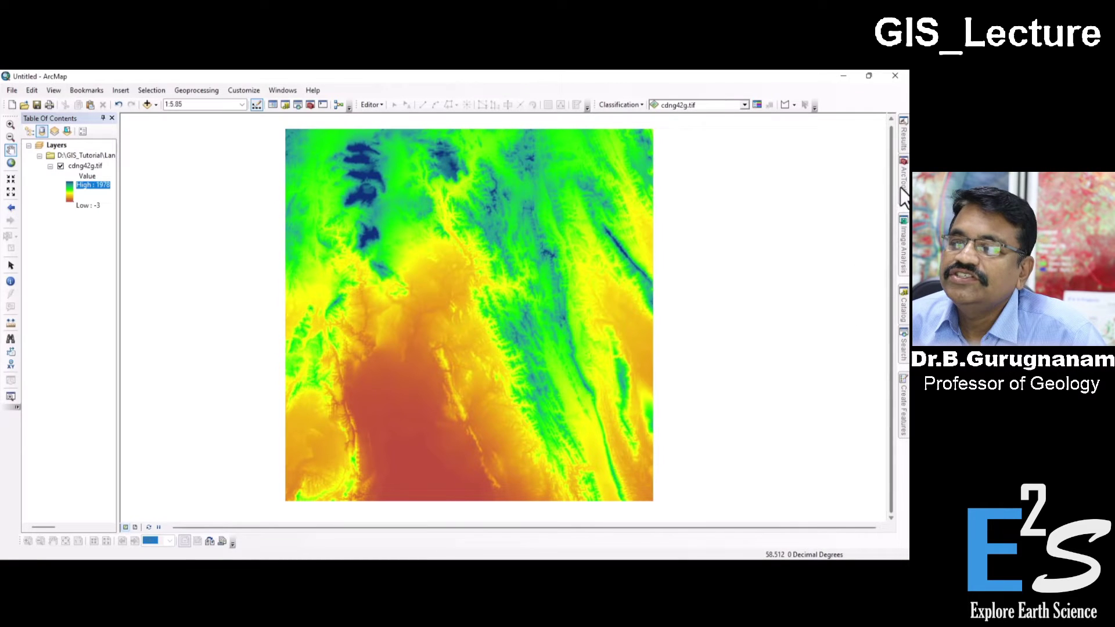
Step: Look through the Hydrology tools, including Fill, Flow Accumulation, Flow Length, Snap Pour Point, Stream Link, Stream Order and Stream to Feature
mouse_move(904, 195)
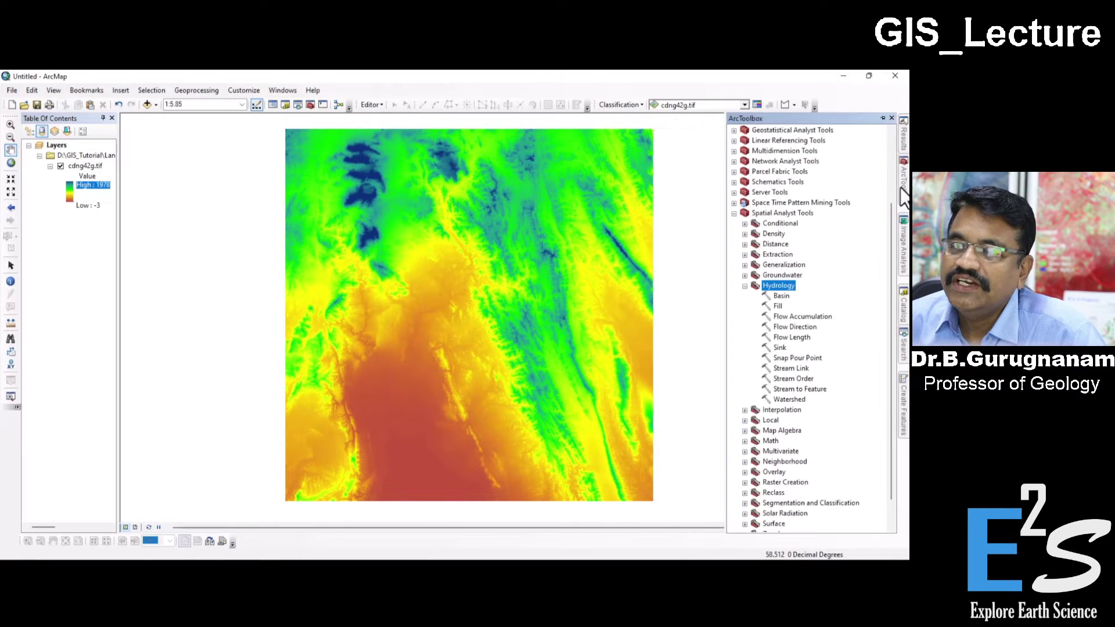
left_click(778, 305)
left_click(779, 316)
left_click(781, 338)
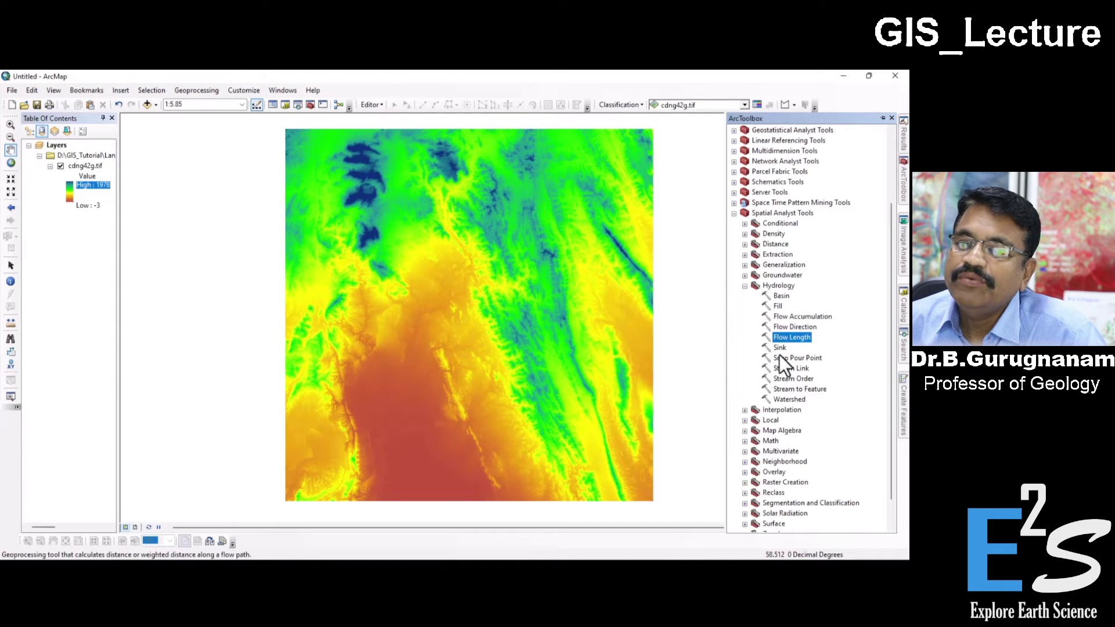
left_click(780, 358)
left_click(799, 389)
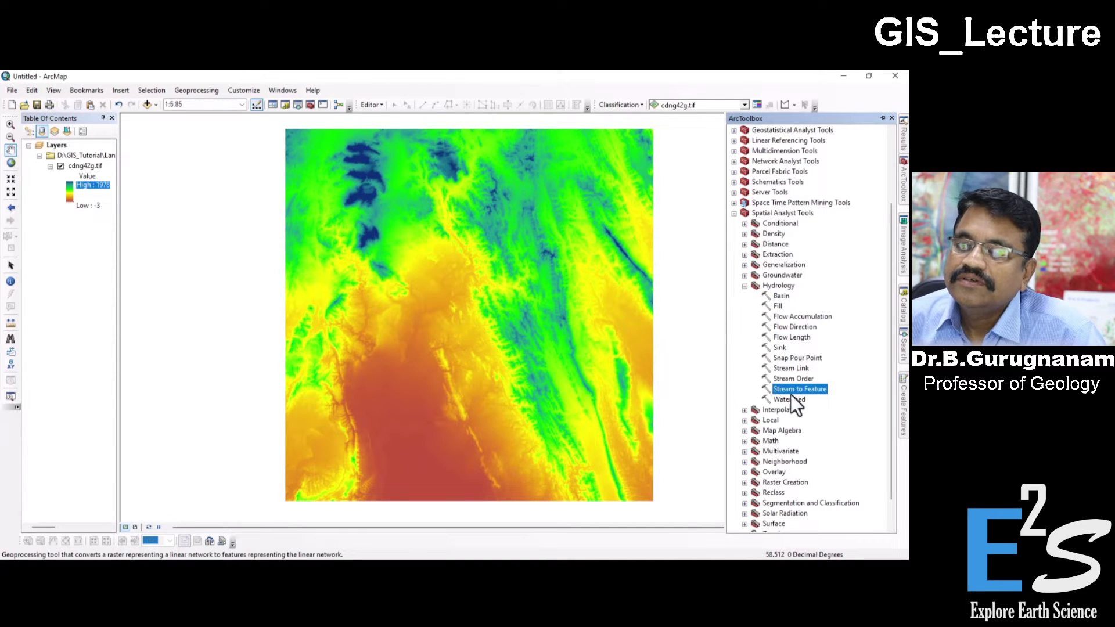
left_click(807, 378)
left_click(802, 368)
left_click(795, 358)
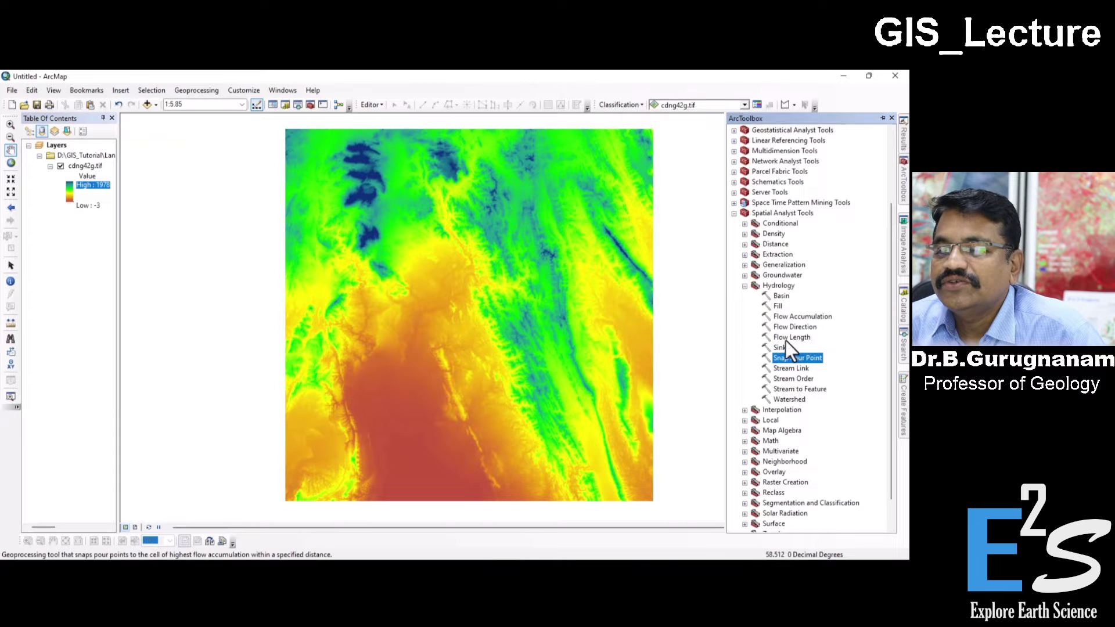
Step: Run the Fill tool with cdng42g.tif as the input surface raster, keeping the default output and no Z limit
left_click(777, 306)
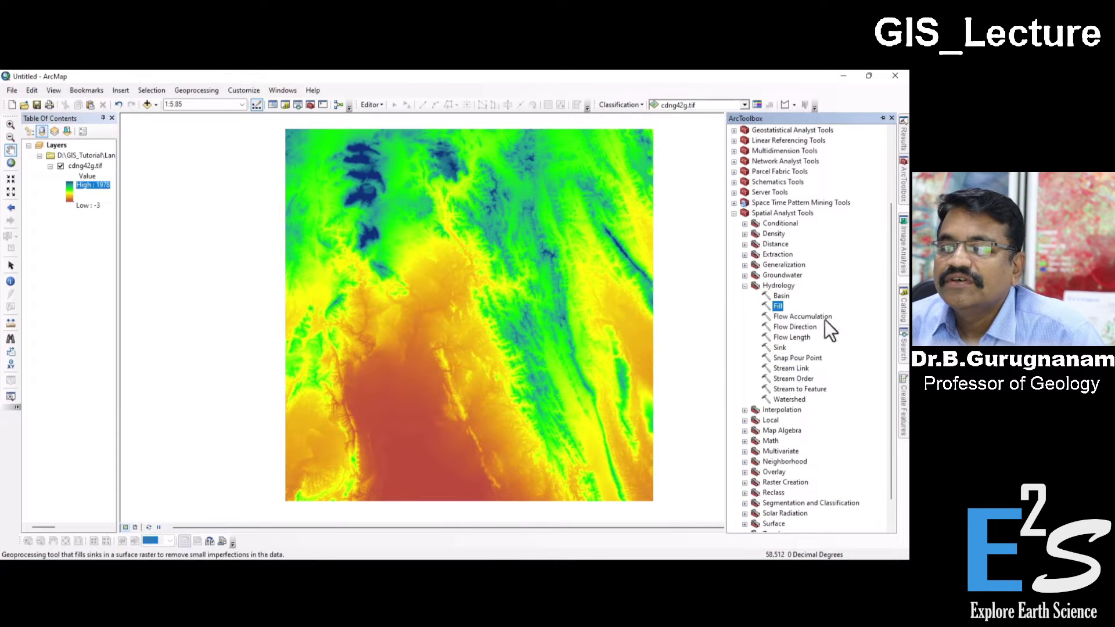
double_click(777, 306)
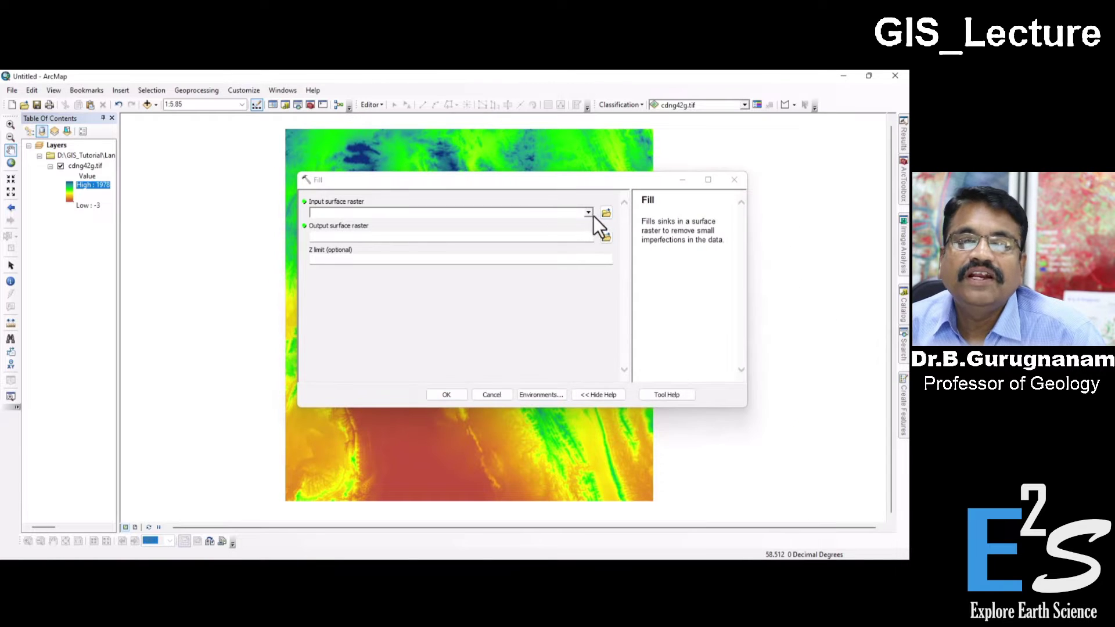
left_click(588, 213)
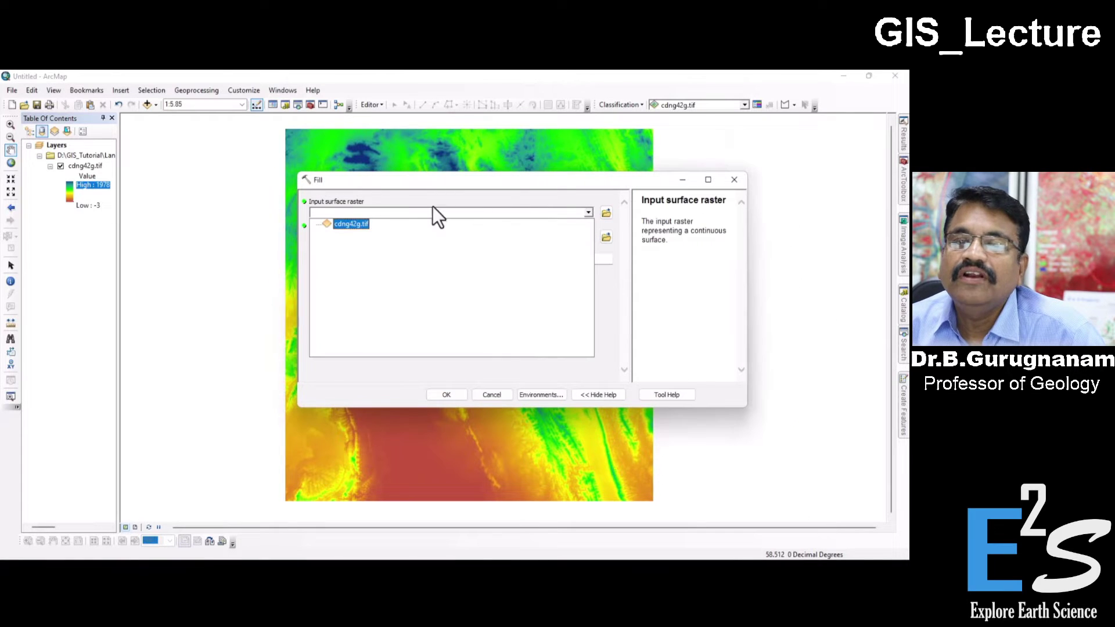
left_click(350, 224)
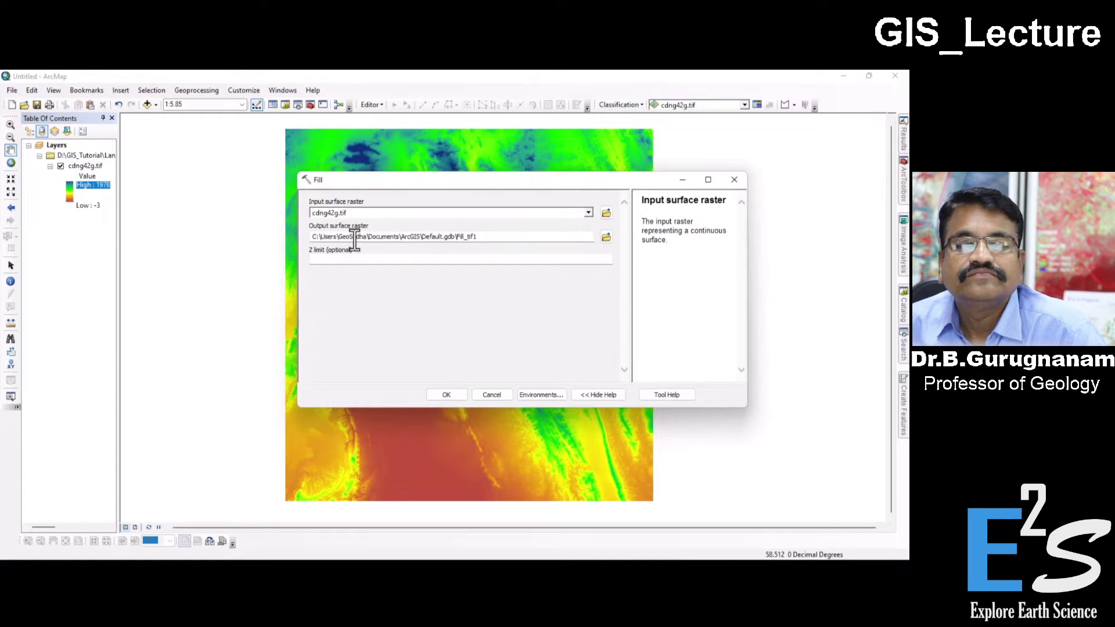
left_click(448, 397)
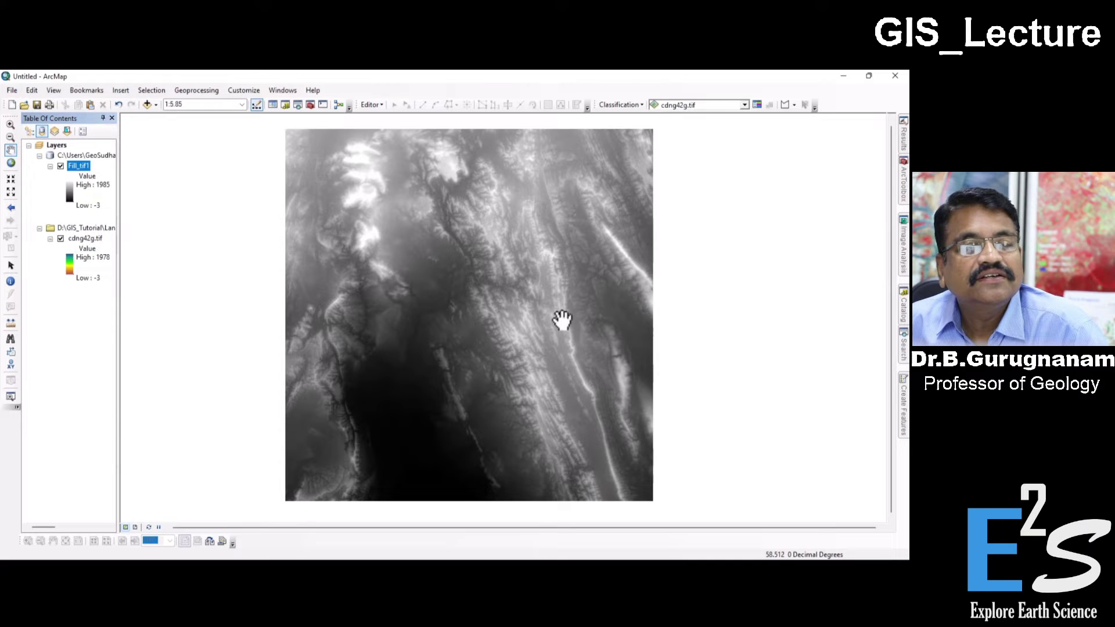
Step: Run the Flow Direction tool on the filled raster Fill_tif1, keeping the default output location
left_click(903, 185)
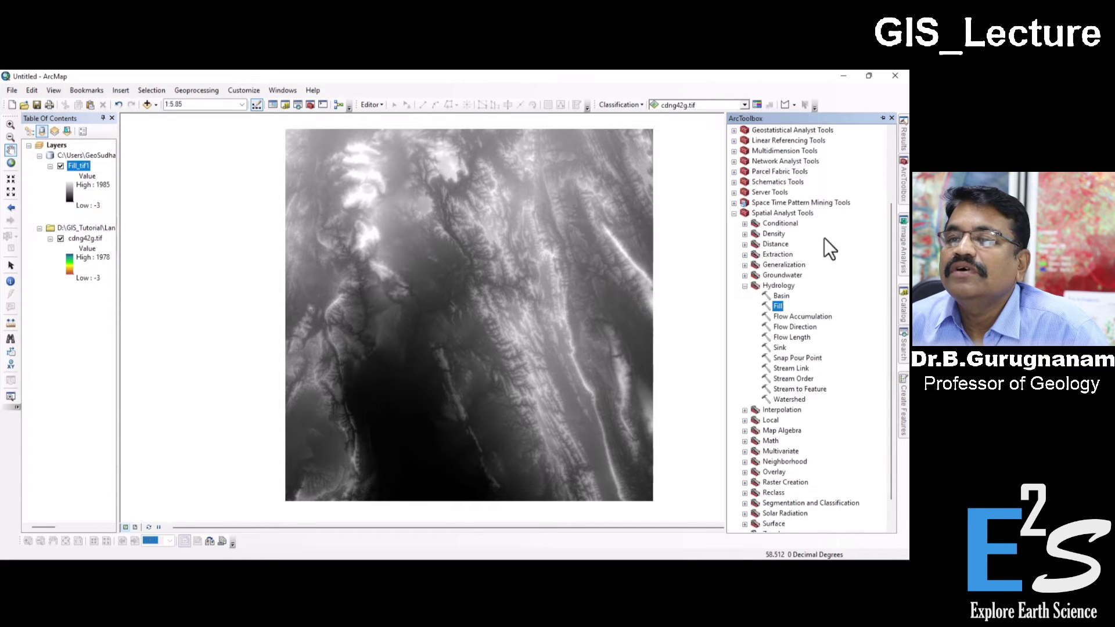
left_click(795, 328)
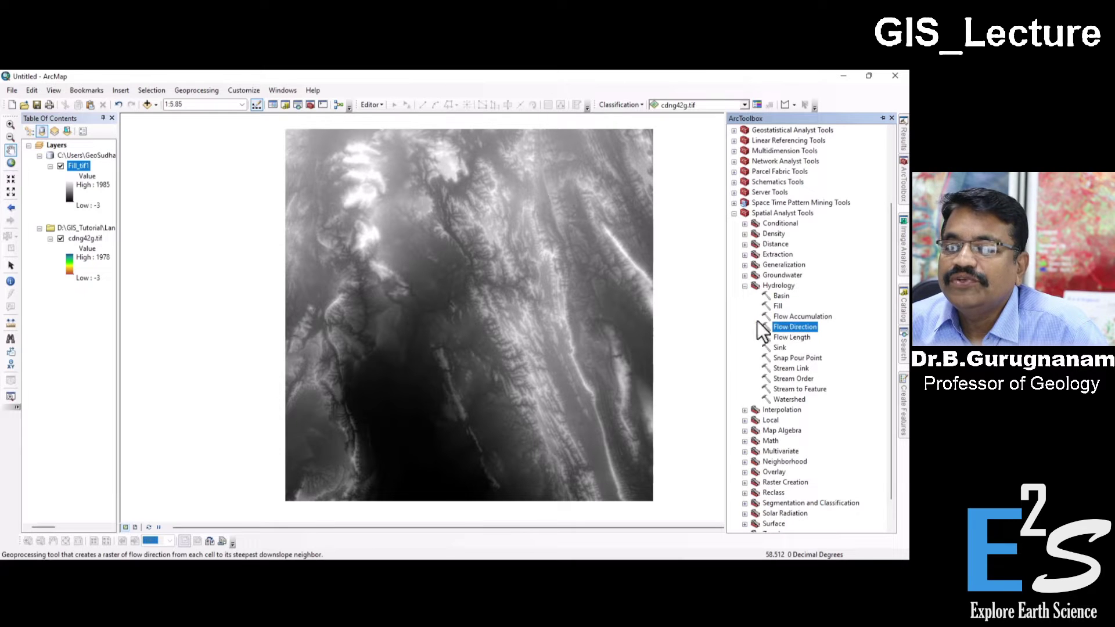
double_click(786, 326)
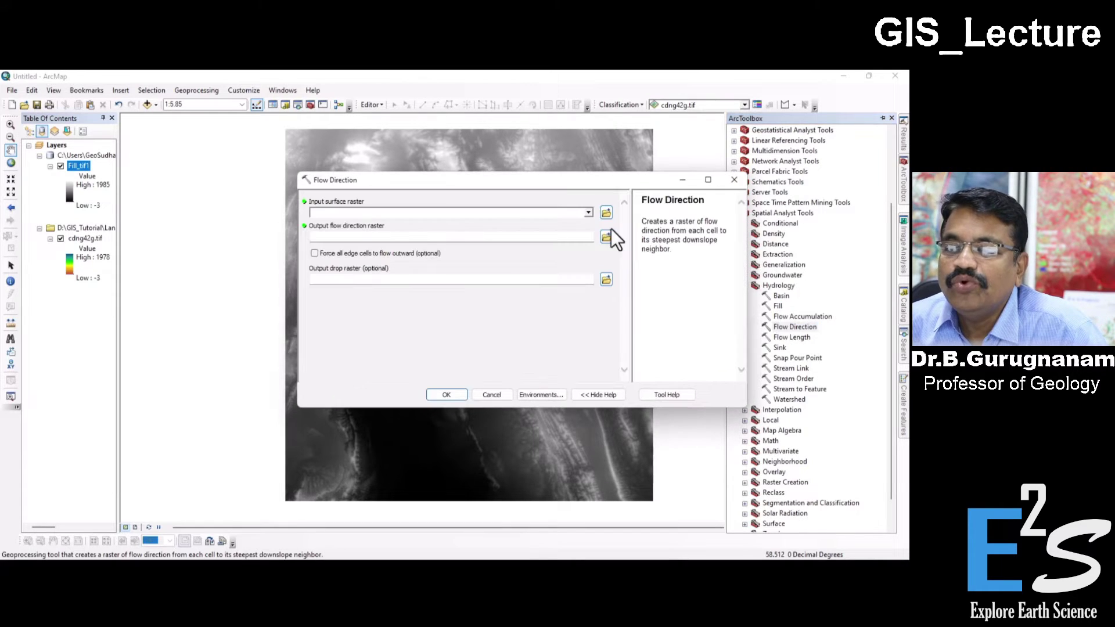
left_click(589, 212)
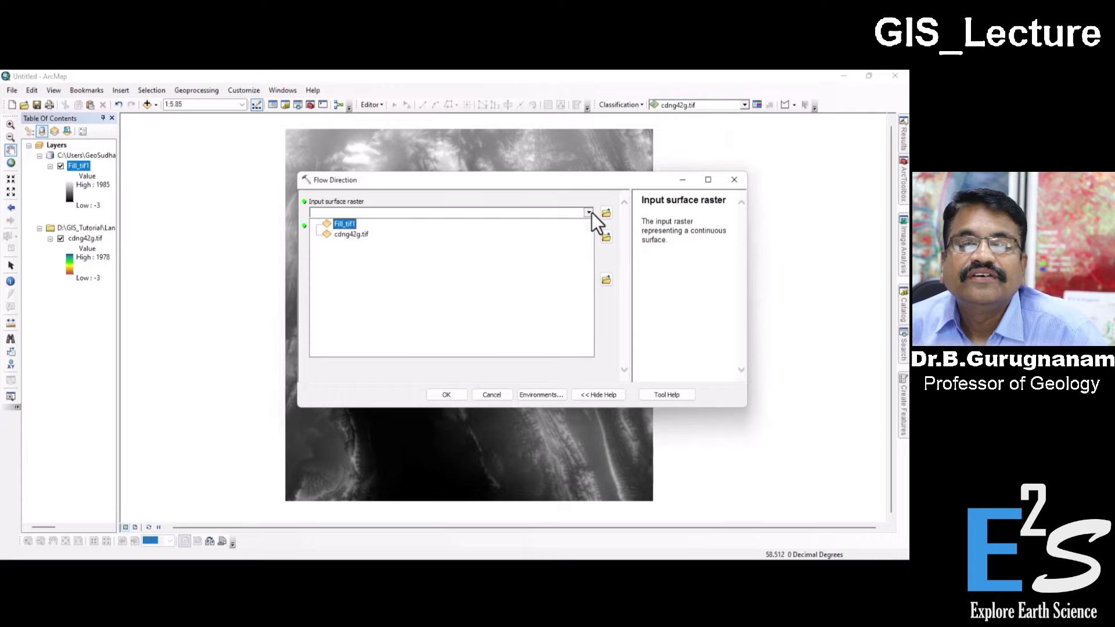
left_click(342, 224)
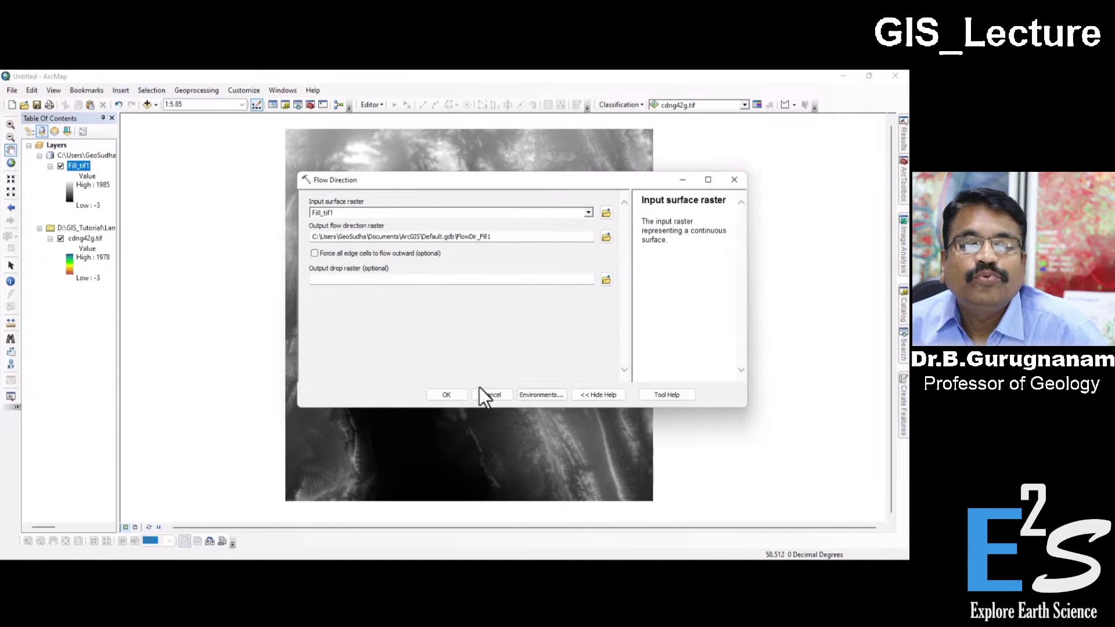
left_click(444, 394)
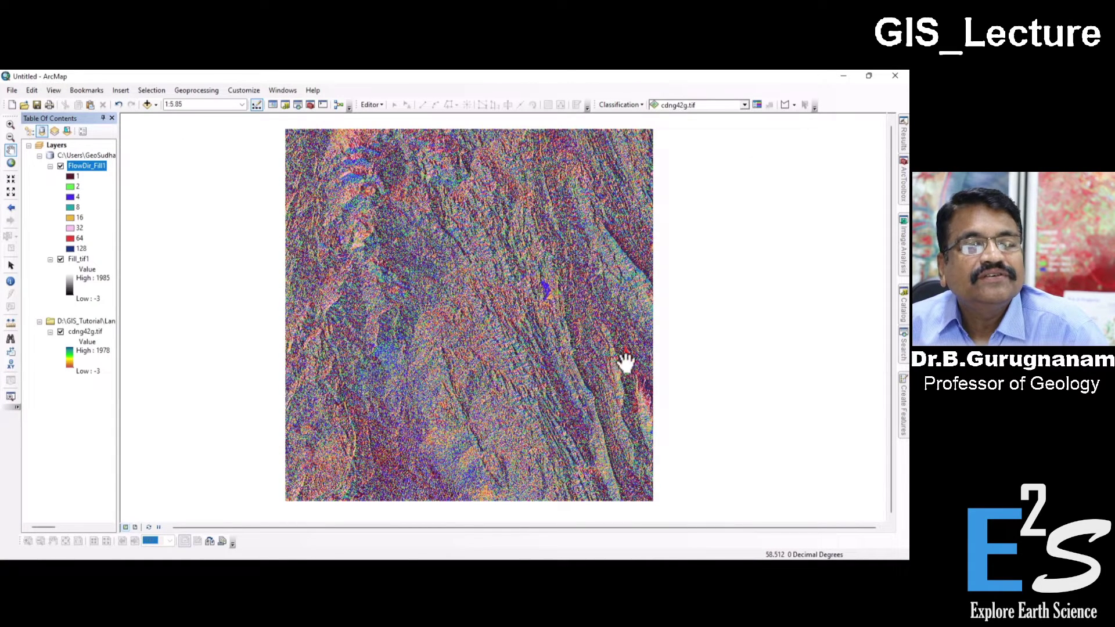
Step: Run the Flow Accumulation tool with FlowDir_Fill1 as the input flow direction raster and FLOAT as the output data type
left_click(903, 180)
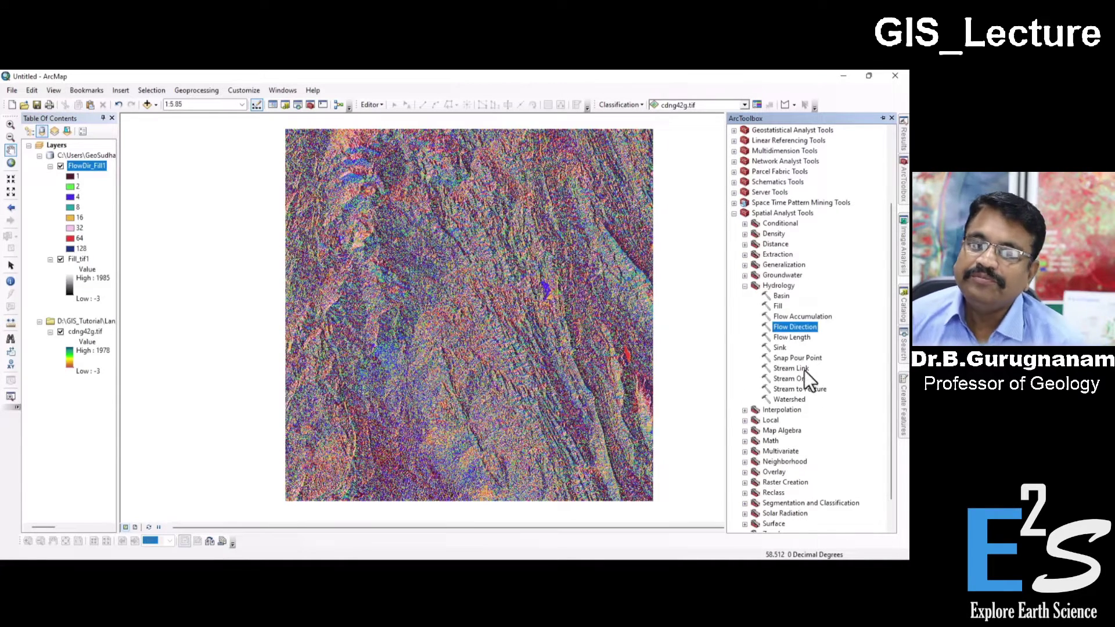
left_click(795, 317)
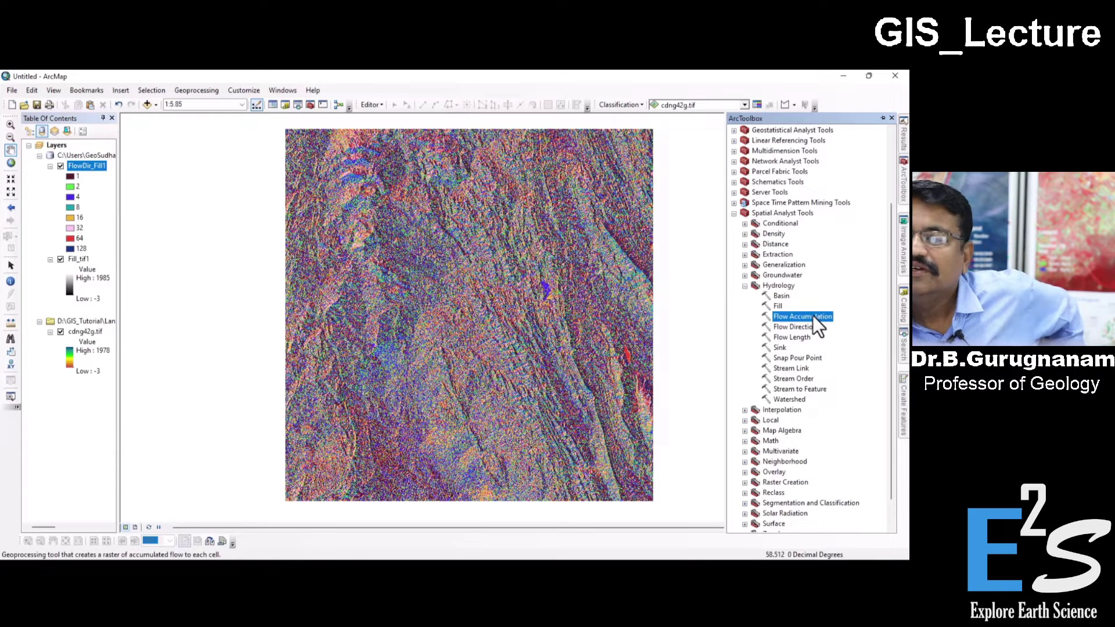
double_click(813, 315)
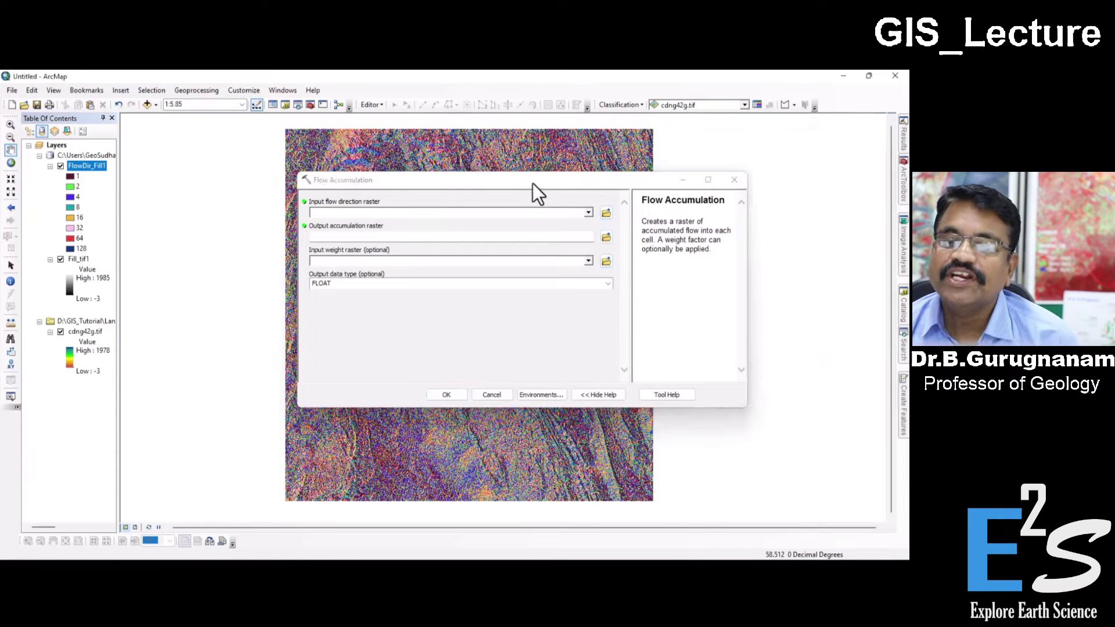
left_click_drag(532, 182, 542, 204)
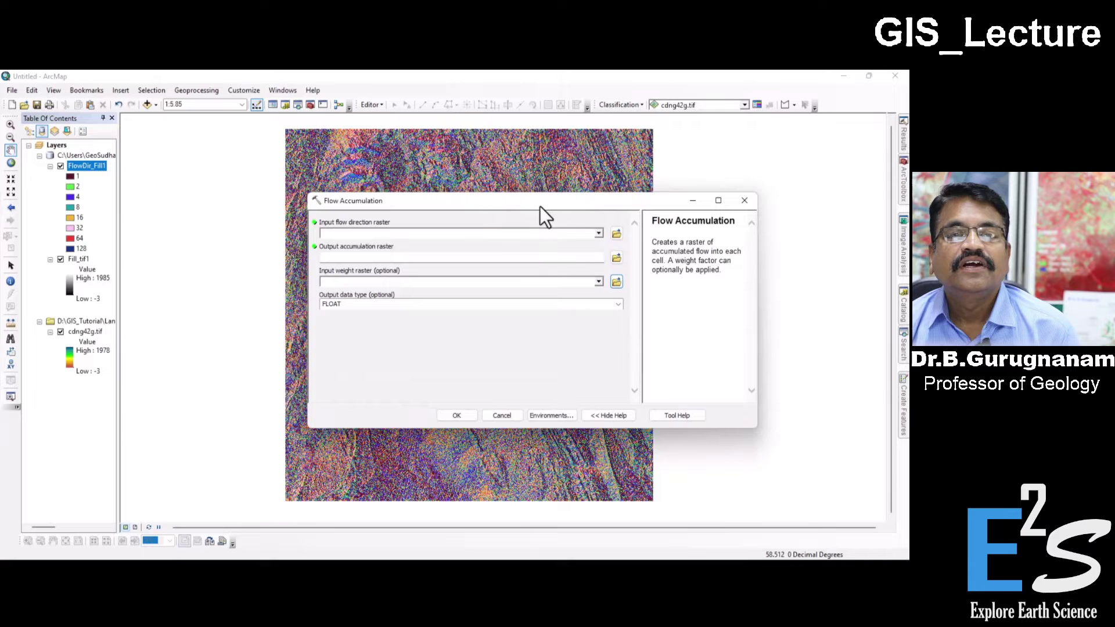
left_click(597, 235)
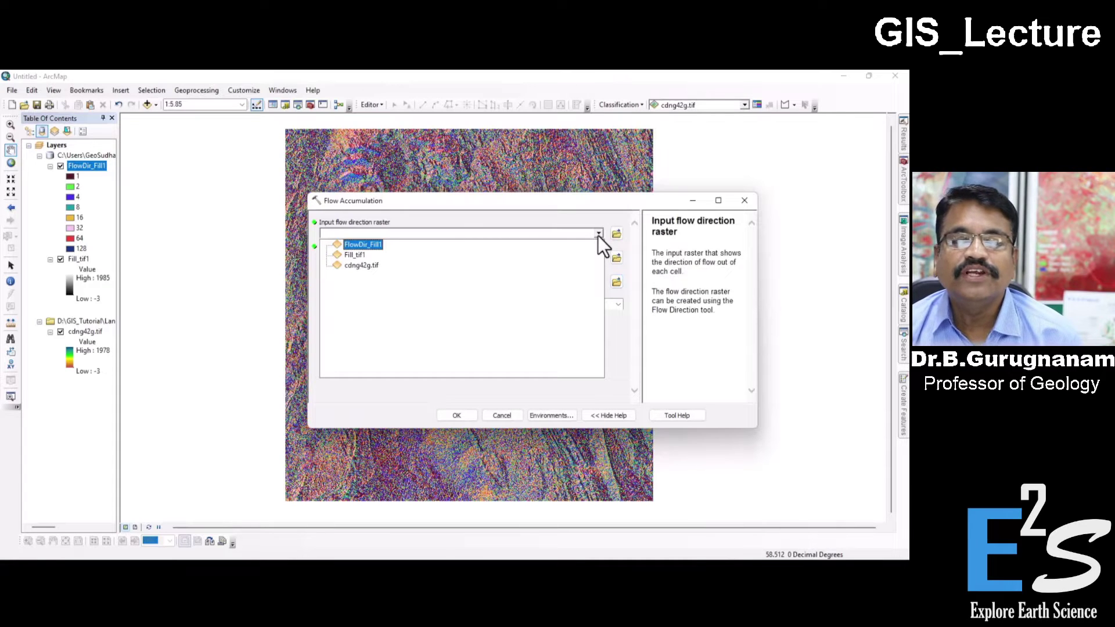
left_click(358, 243)
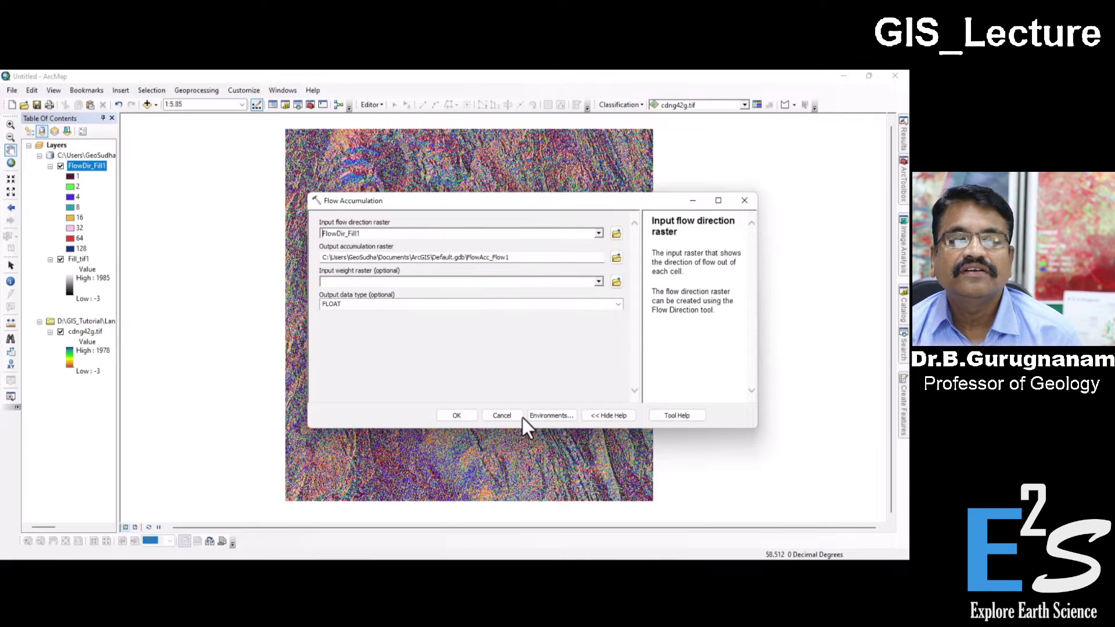
left_click(457, 416)
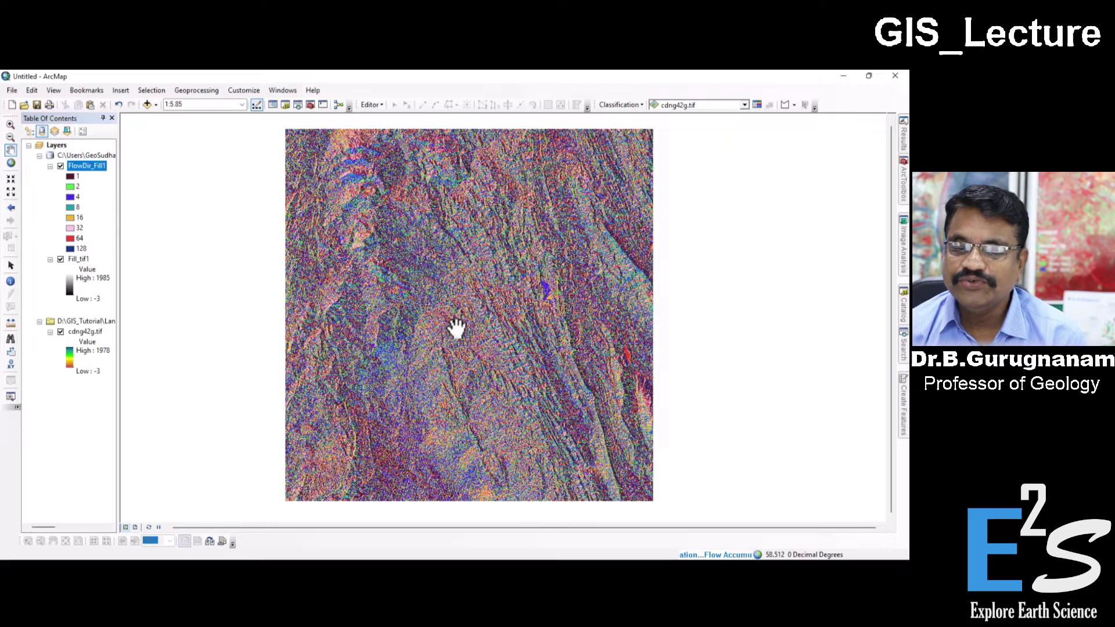
Step: Check the current session's geoprocessing results and inspect the flow accumulation raster at a larger scale
left_click(903, 139)
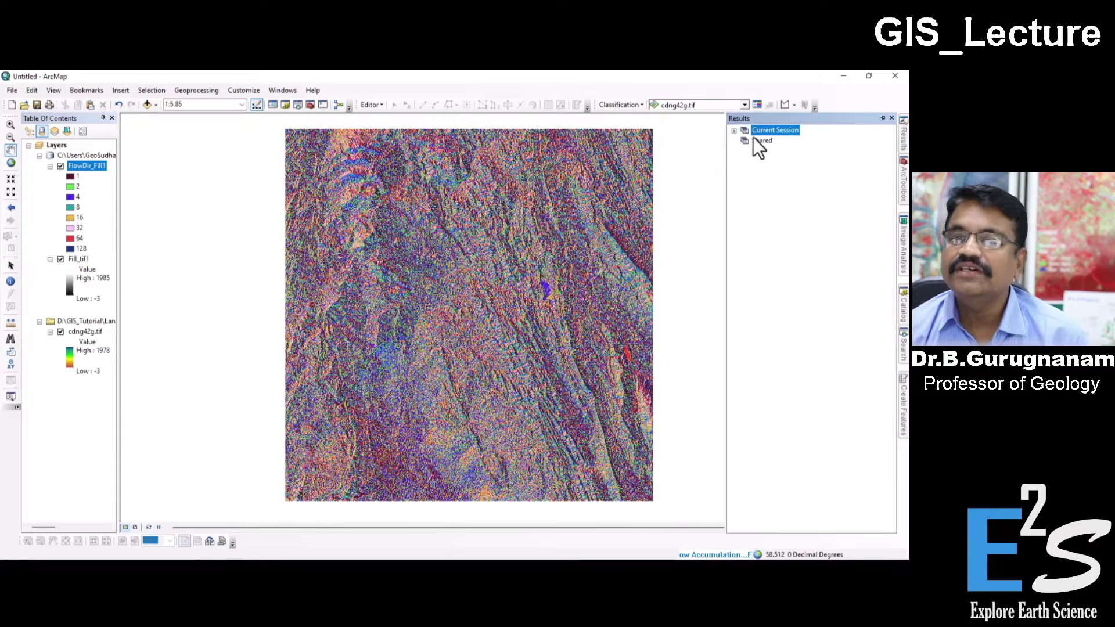
left_click(734, 131)
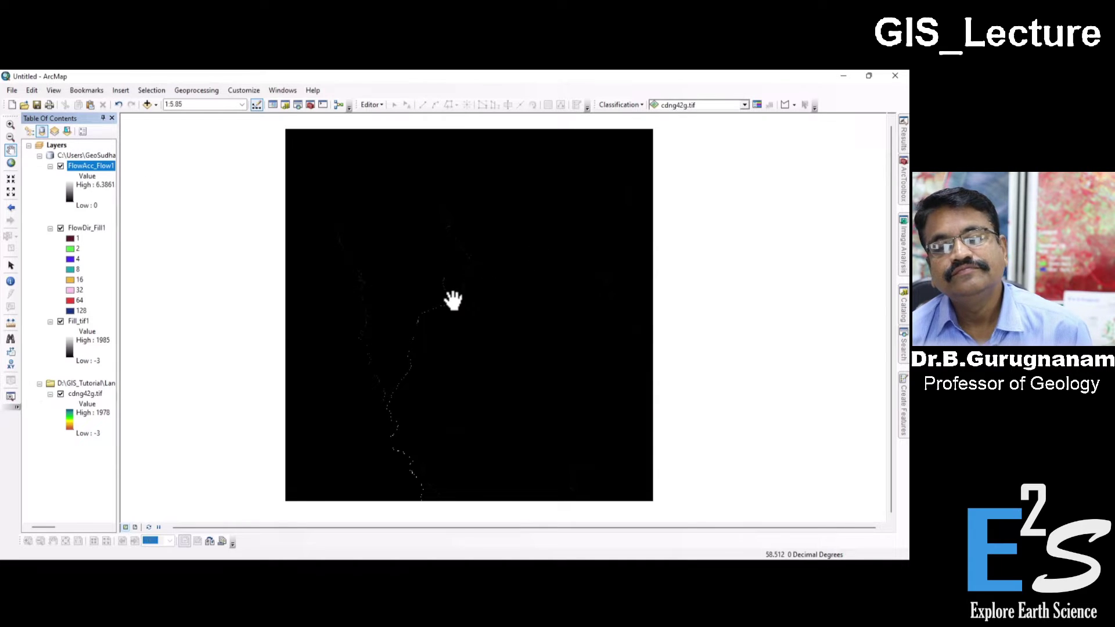
scroll(445, 313, "up", 2)
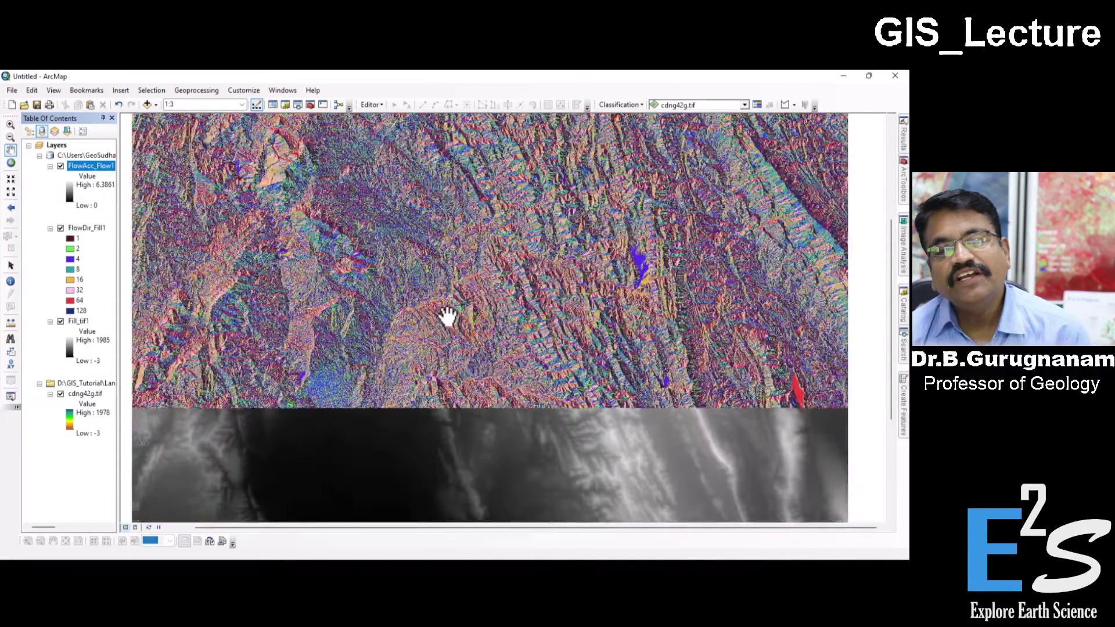
scroll(447, 317, "down", 1)
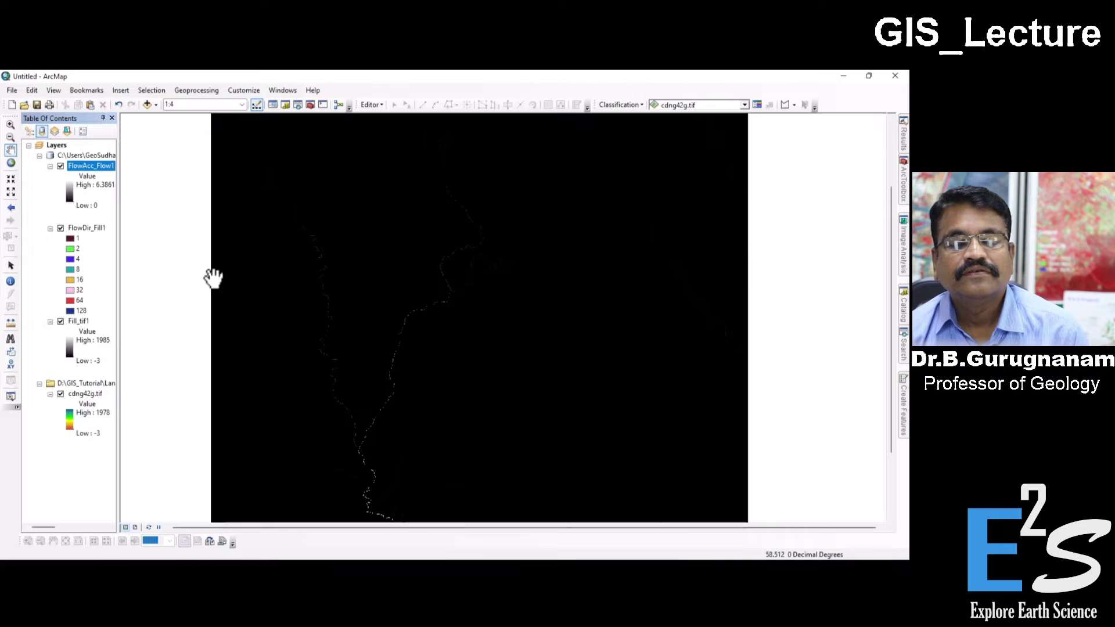
Step: Change the FlowAcc_Flow1 layer's symbology from stretched to classified with 2 classes
double_click(80, 166)
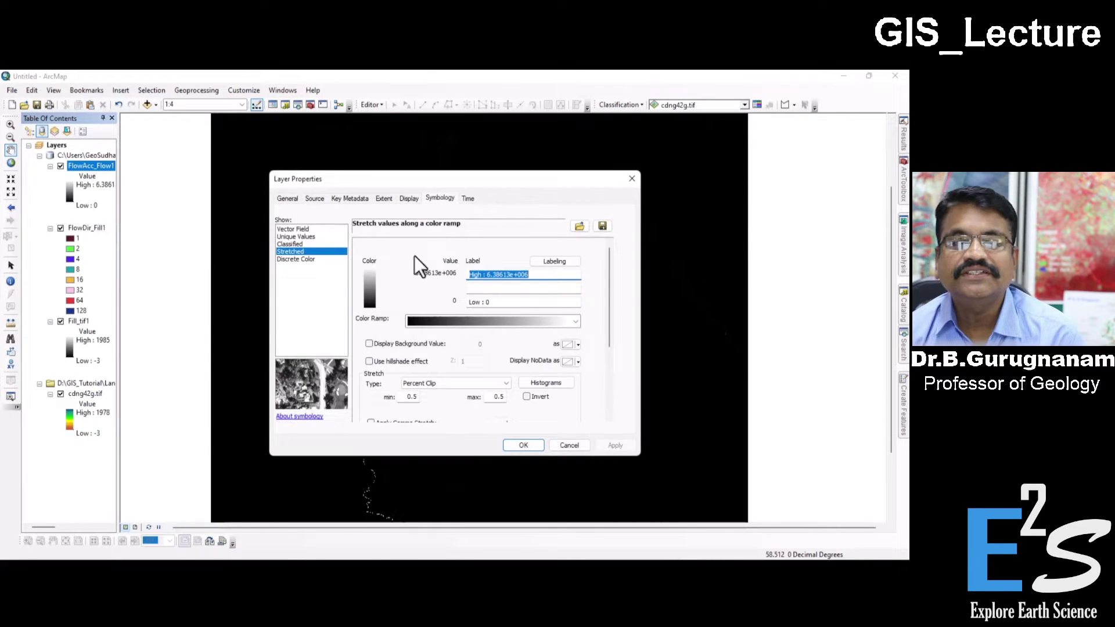
left_click(279, 243)
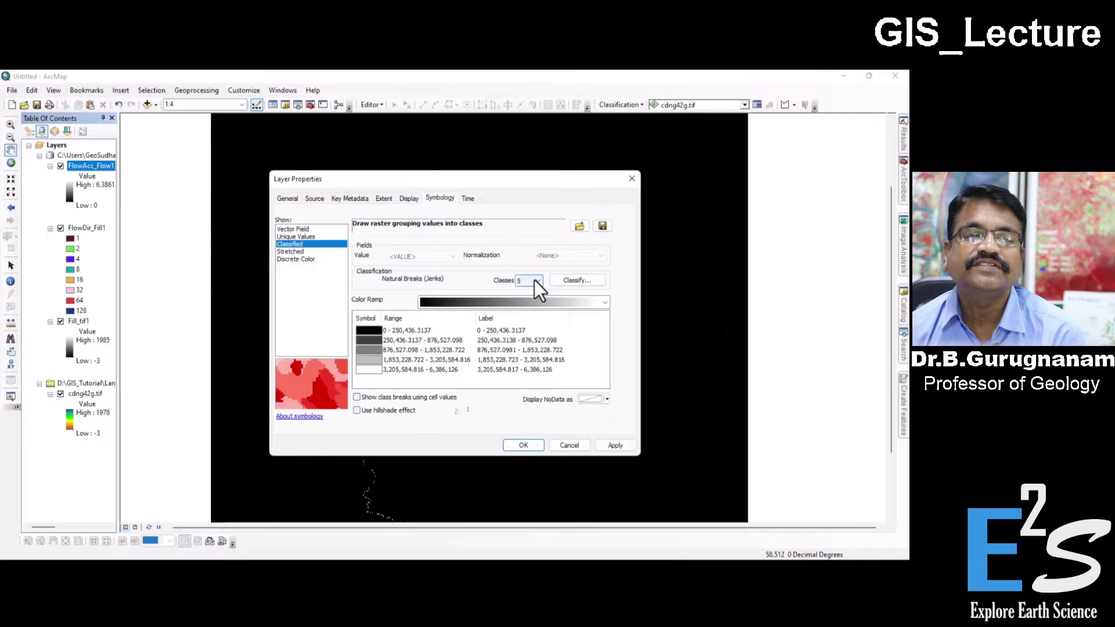
left_click(534, 279)
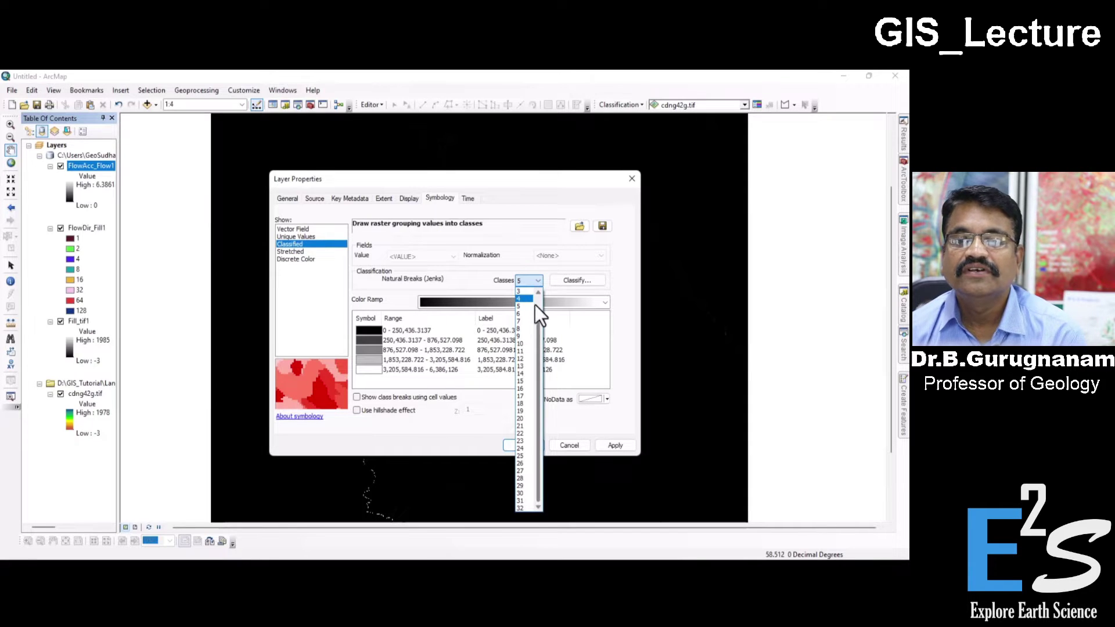
scroll(537, 319, "up", 1)
left_click(528, 298)
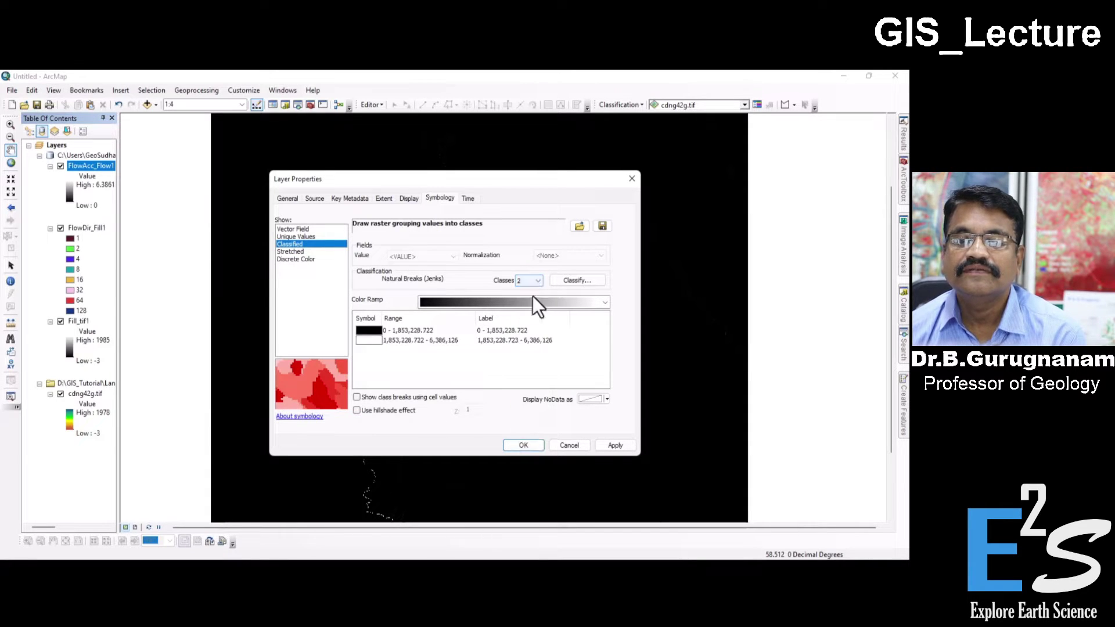
Step: Set the first class break of the flow accumulation layer to 5000 and apply the classified symbology
left_click(583, 282)
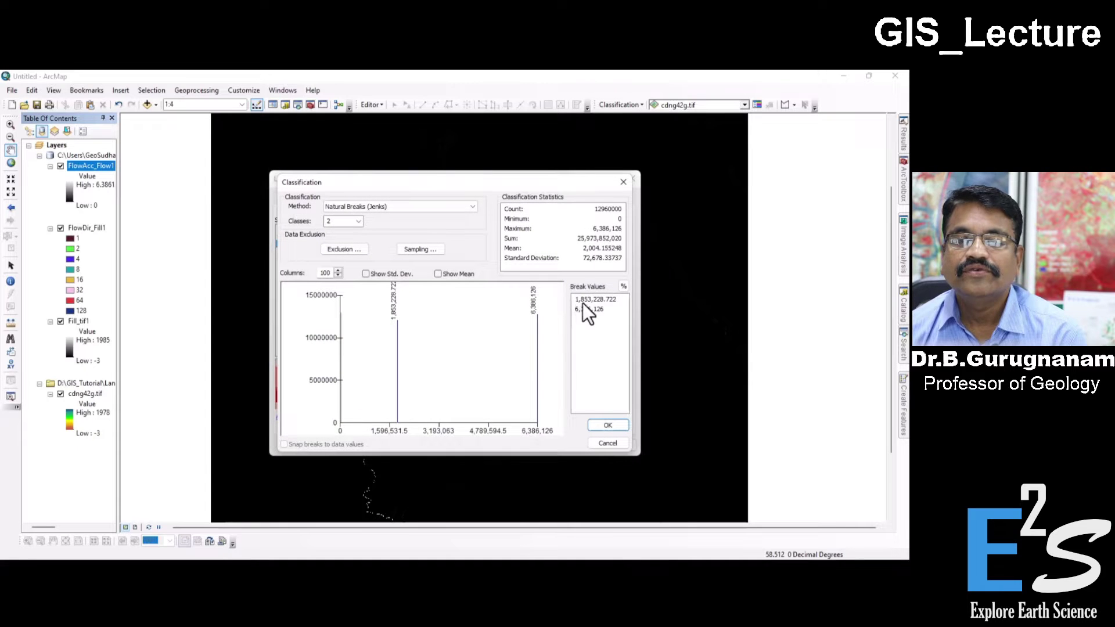
left_click(587, 300)
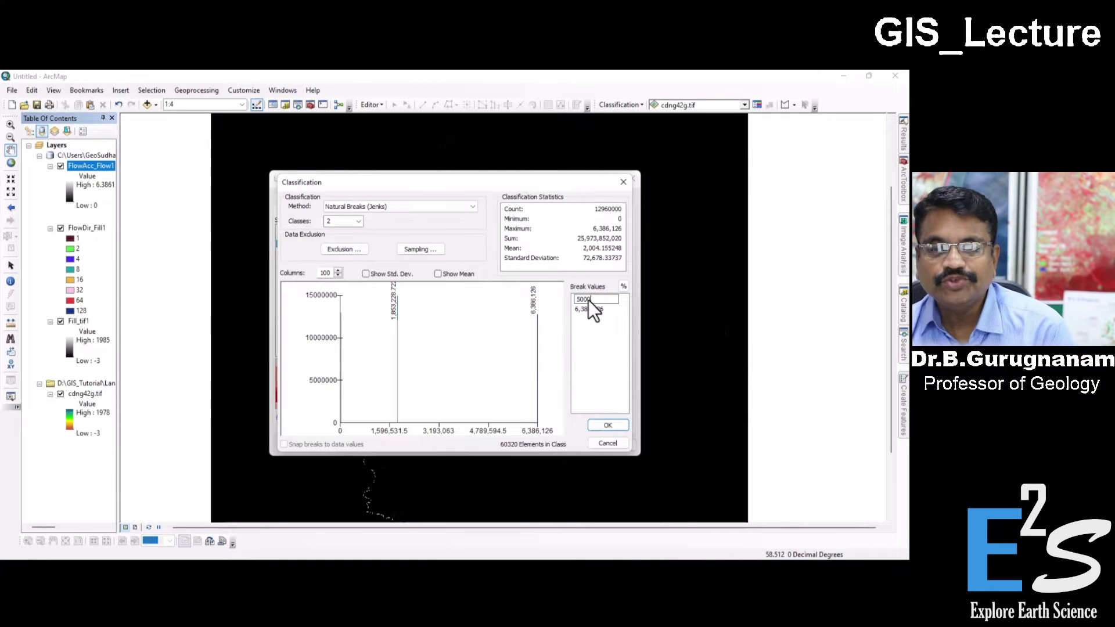
key("Return")
key("Return")
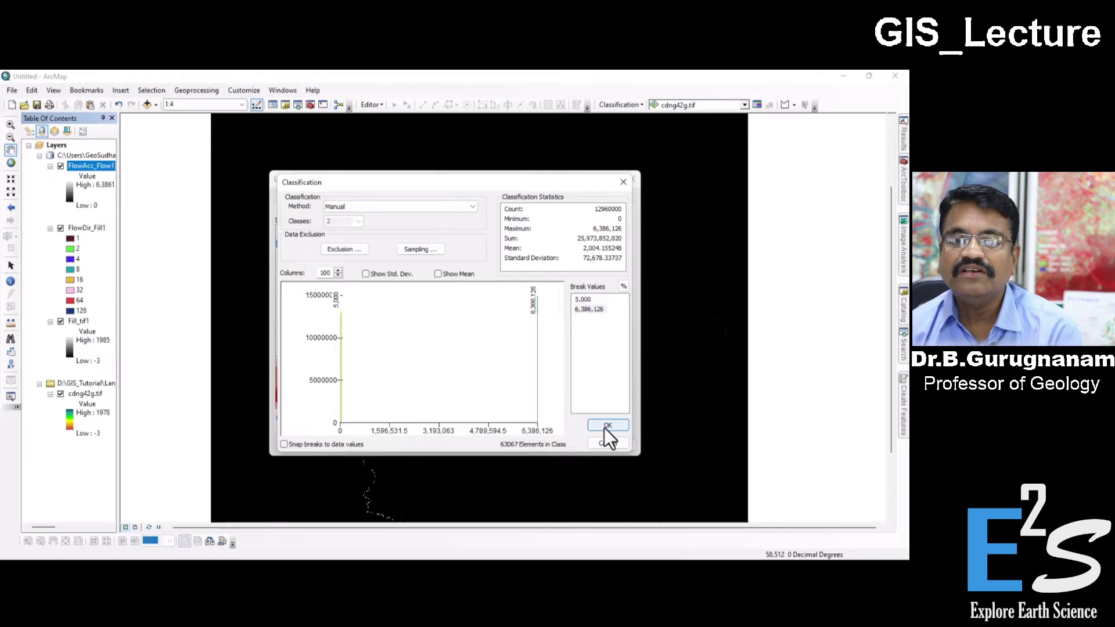
left_click(604, 426)
left_click(614, 446)
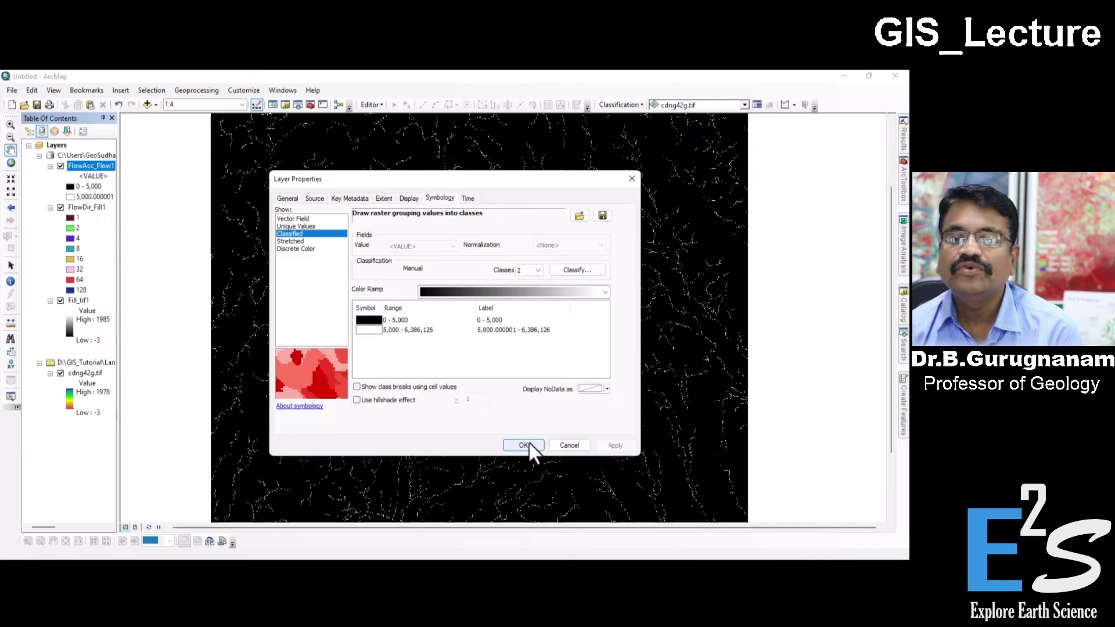
left_click(525, 446)
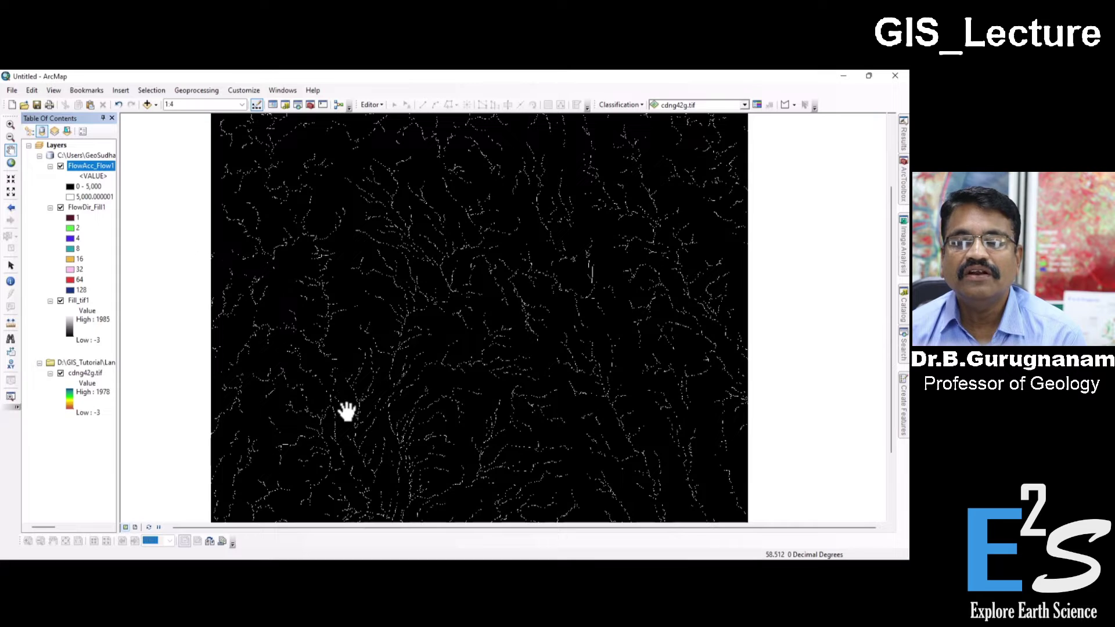
Step: Run the Basin tool with FlowDir_Fill1 as the input flow direction raster, keeping the default output Basin_FlowDi1
left_click(904, 183)
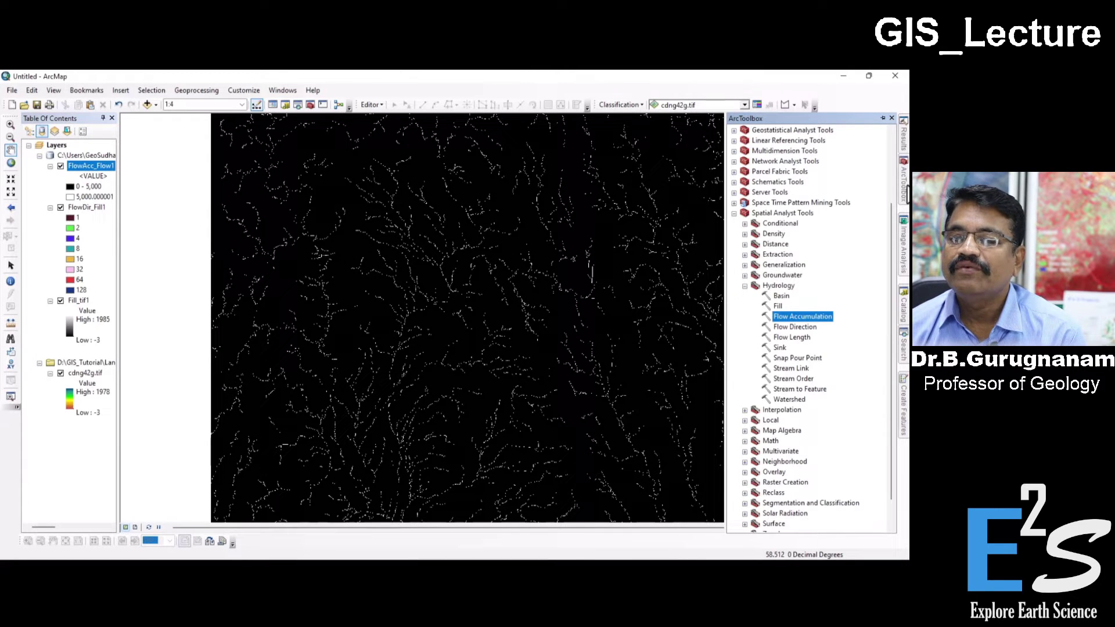
left_click(783, 296)
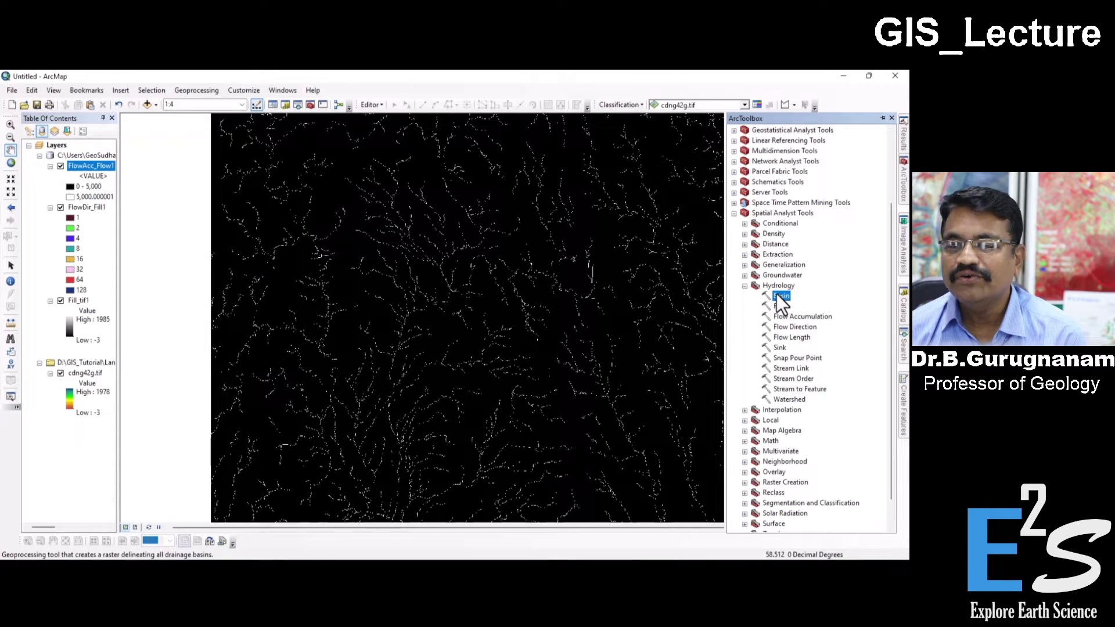
double_click(778, 296)
left_click_drag(584, 199, 576, 178)
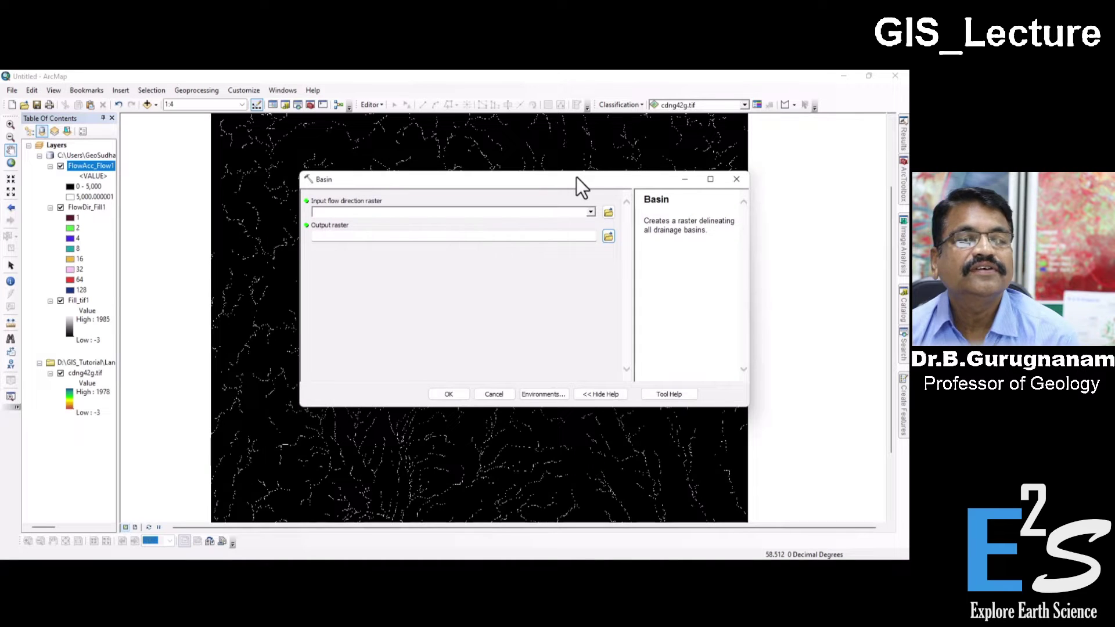
left_click(591, 212)
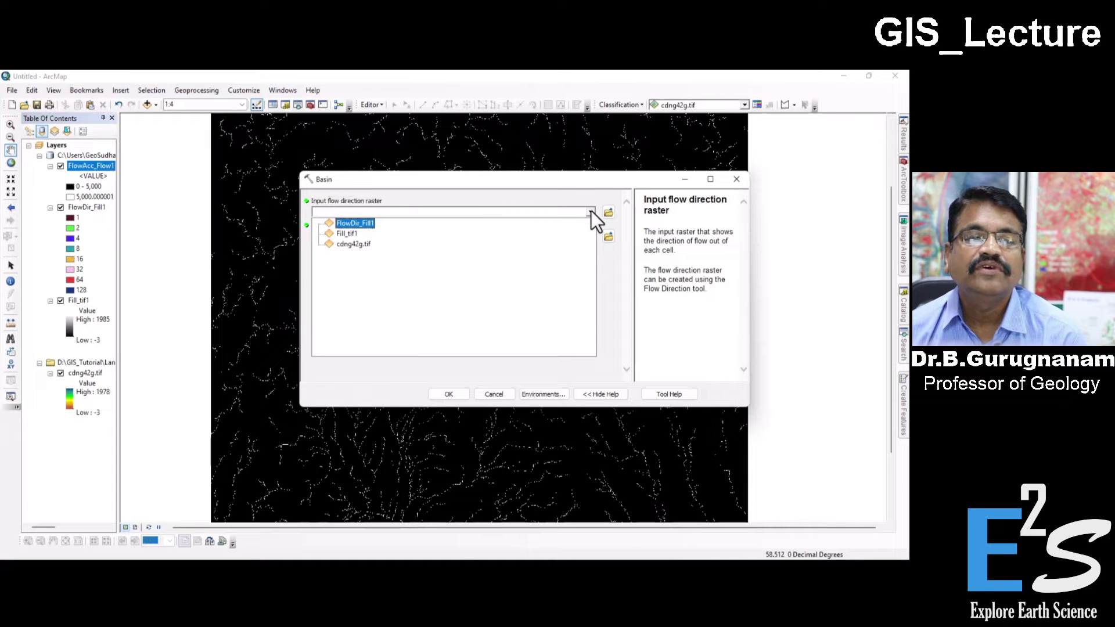
left_click(358, 222)
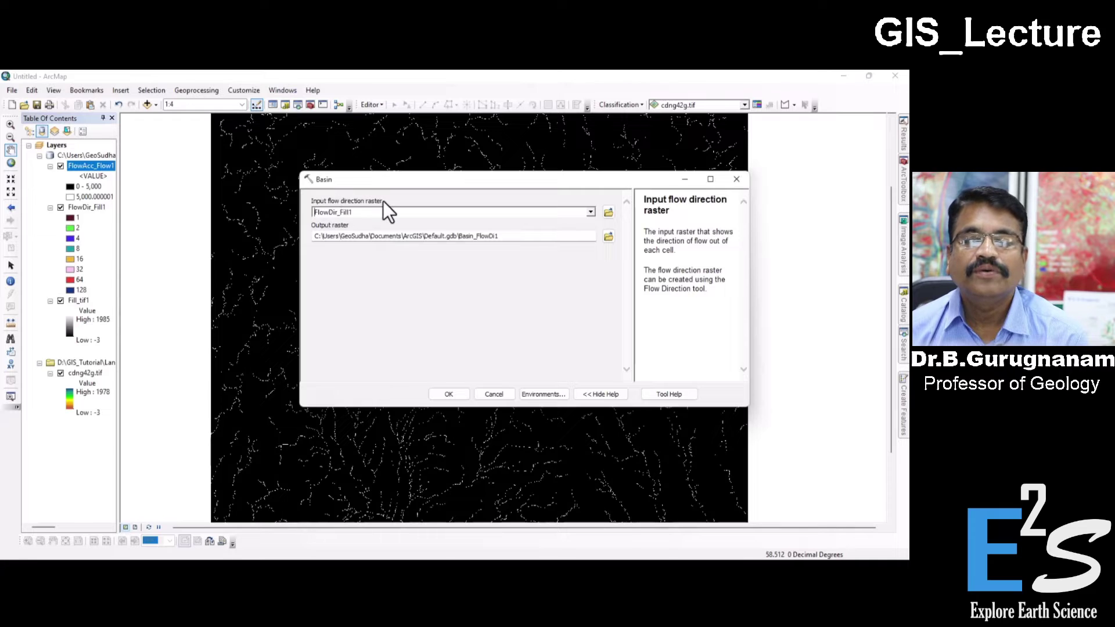
left_click(448, 395)
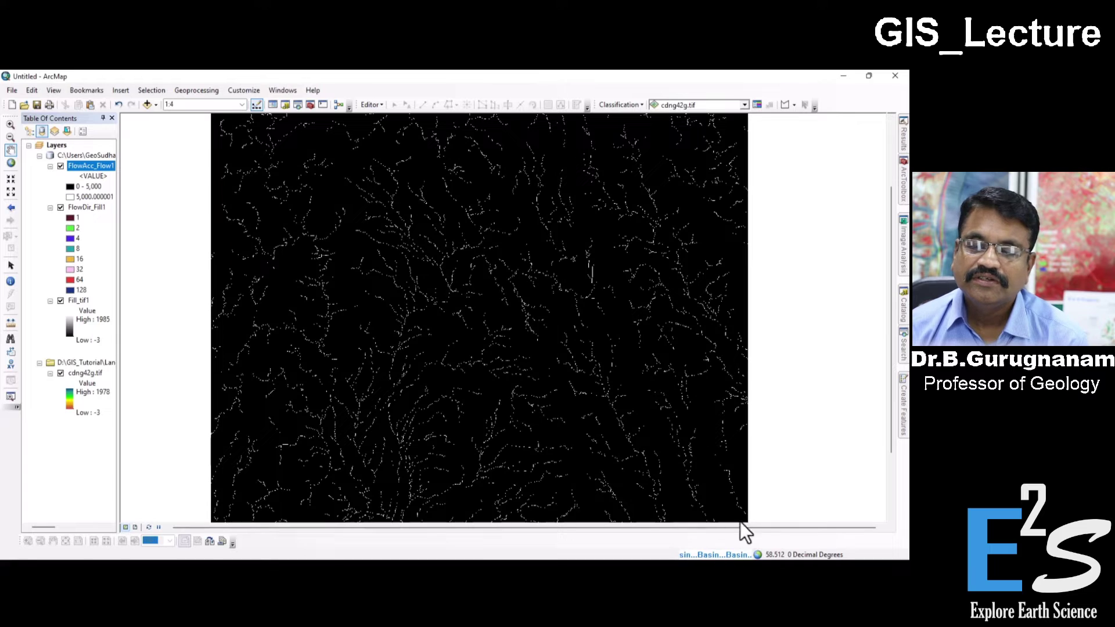
Step: Check the progress of the Basin run and examine the drainage basins across the full extent of the output raster
mouse_move(904, 137)
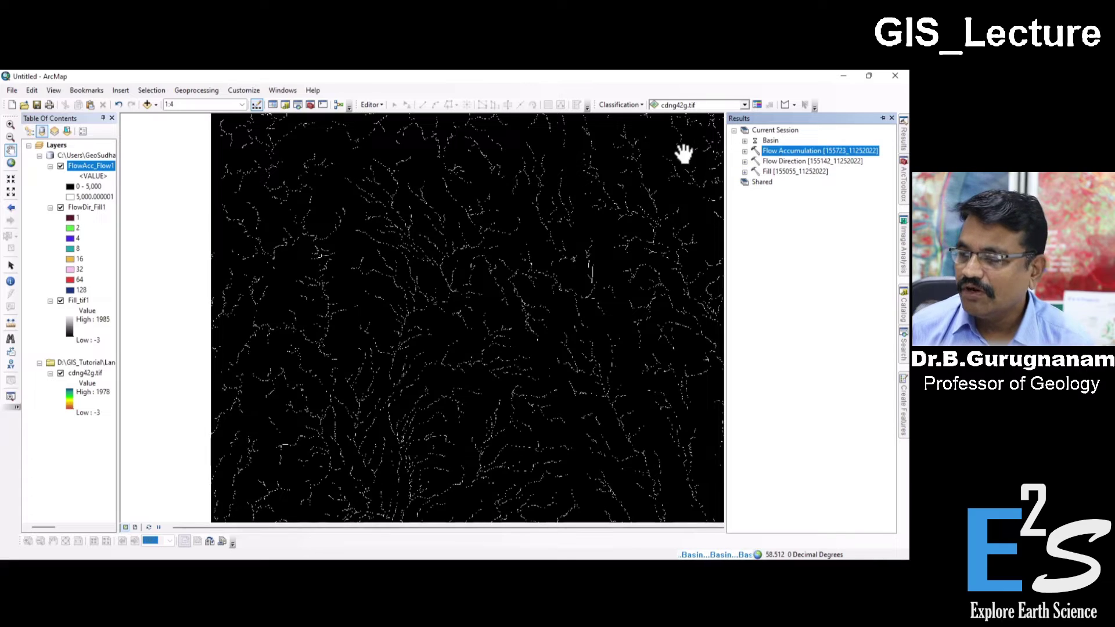
left_click(616, 335)
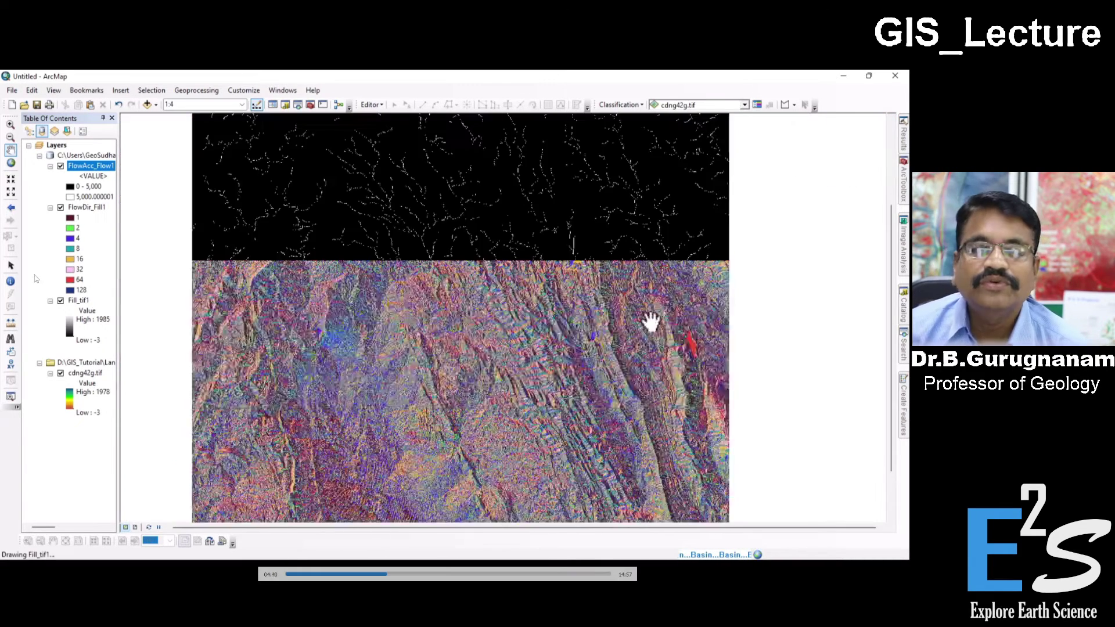
left_click_drag(649, 266, 662, 316)
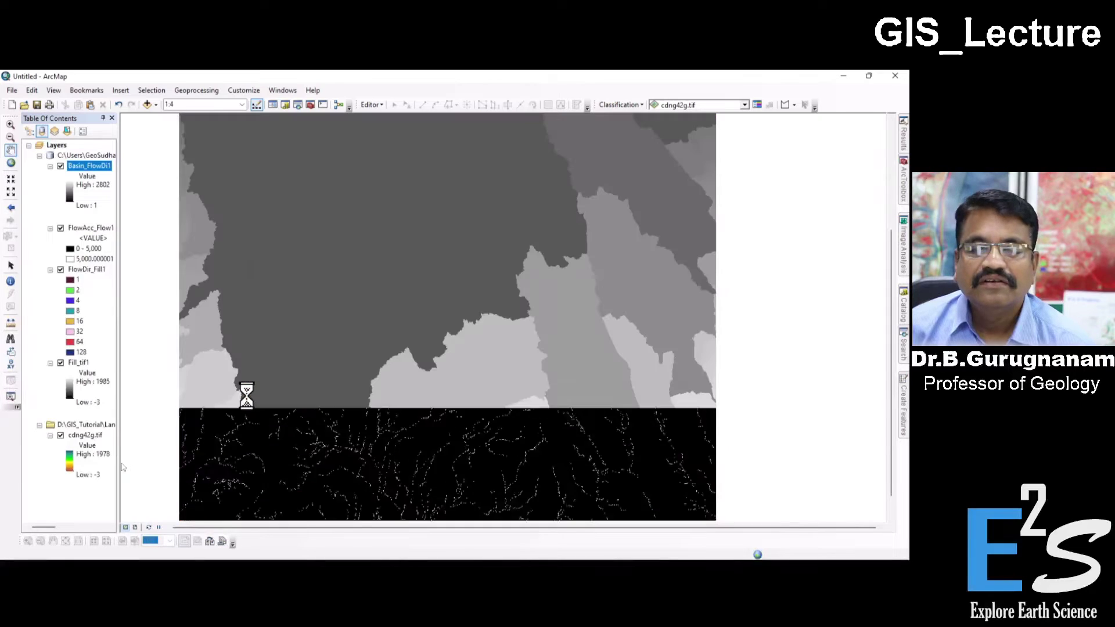
scroll(543, 388, "up", 1)
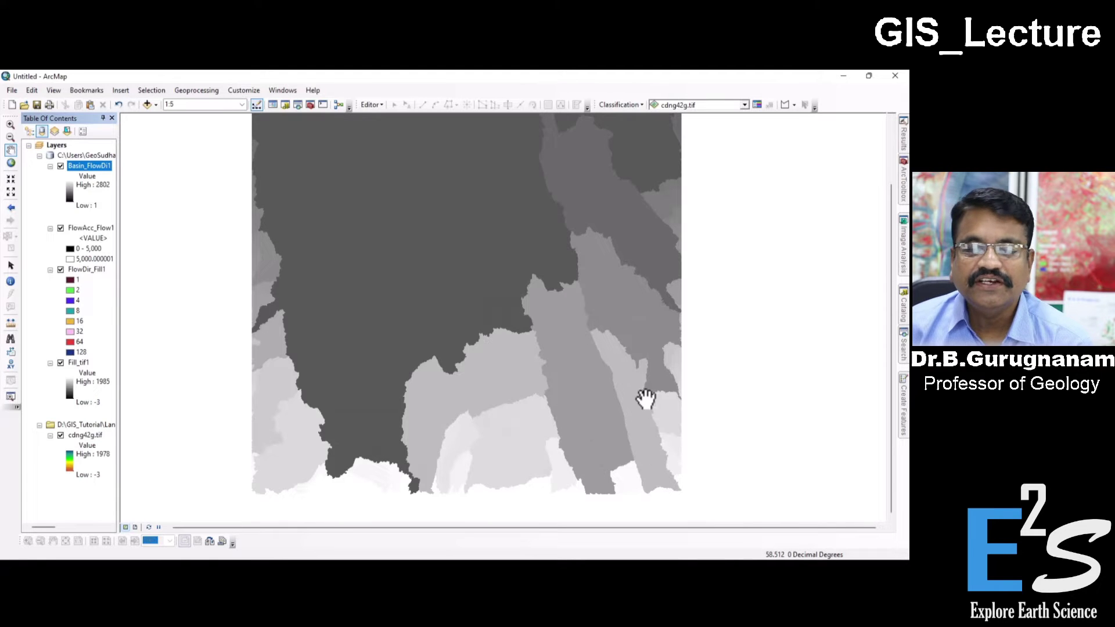
left_click_drag(505, 301, 607, 329)
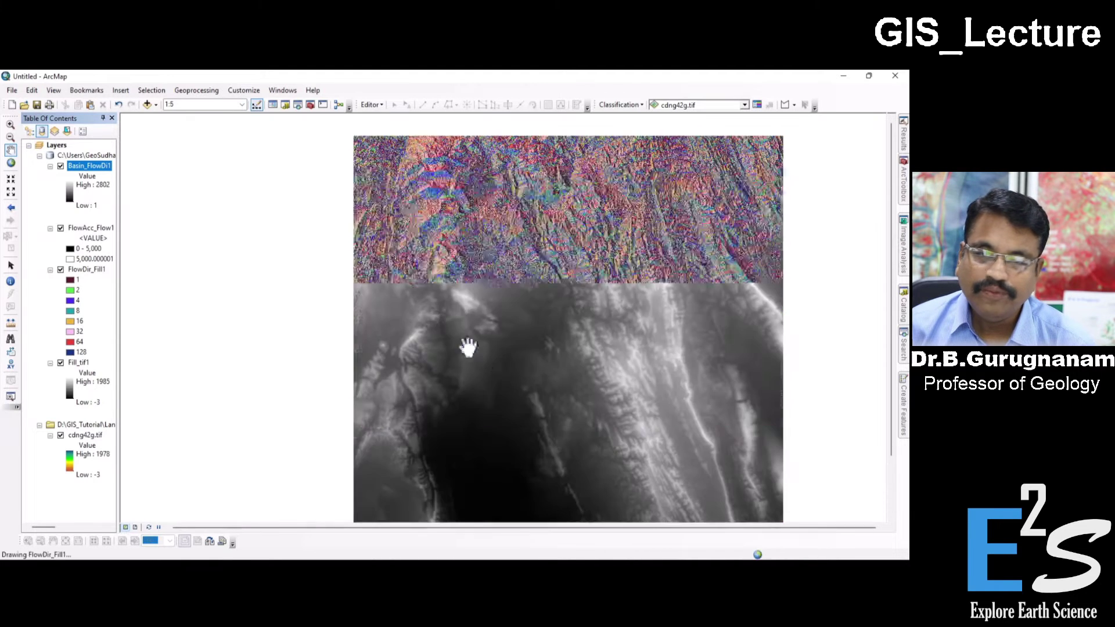
left_click_drag(667, 402, 602, 279)
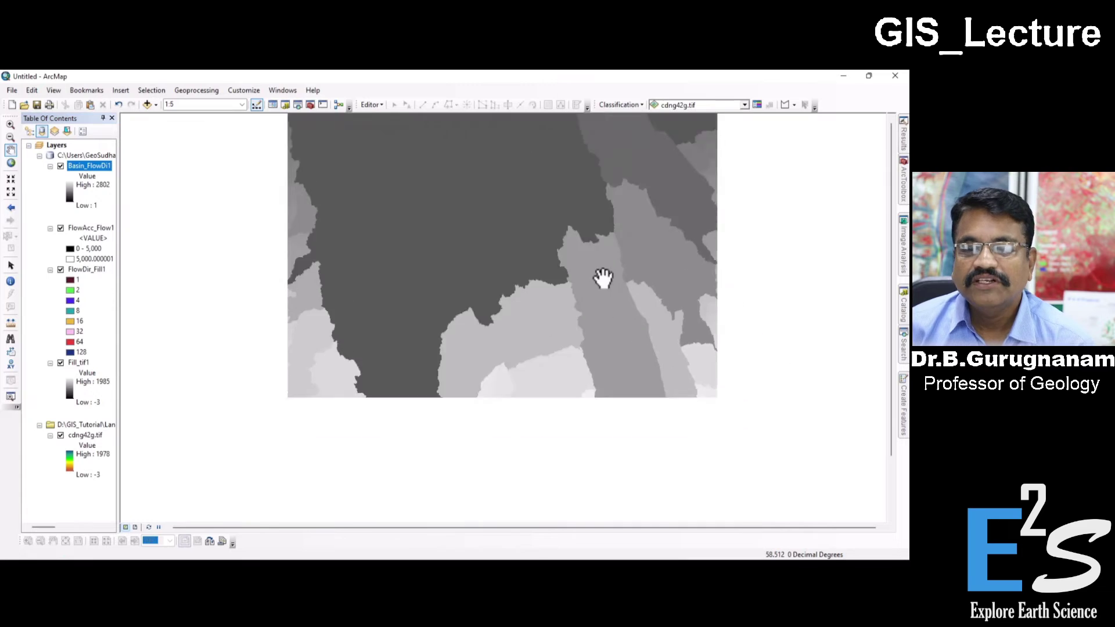
scroll(632, 362, "down", 1)
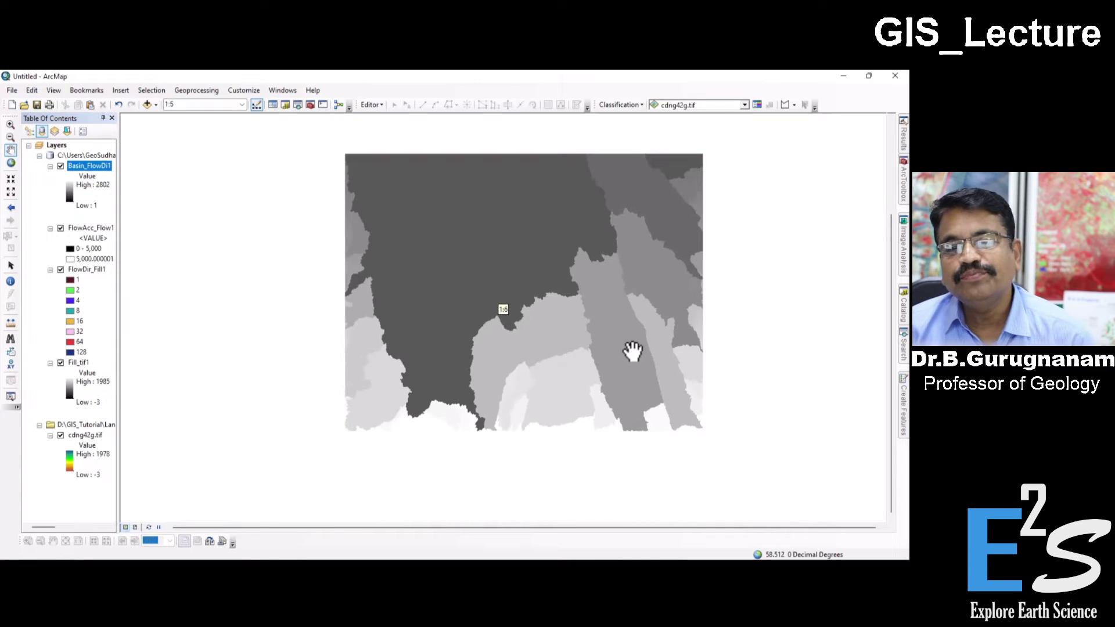
left_click_drag(542, 238, 528, 311)
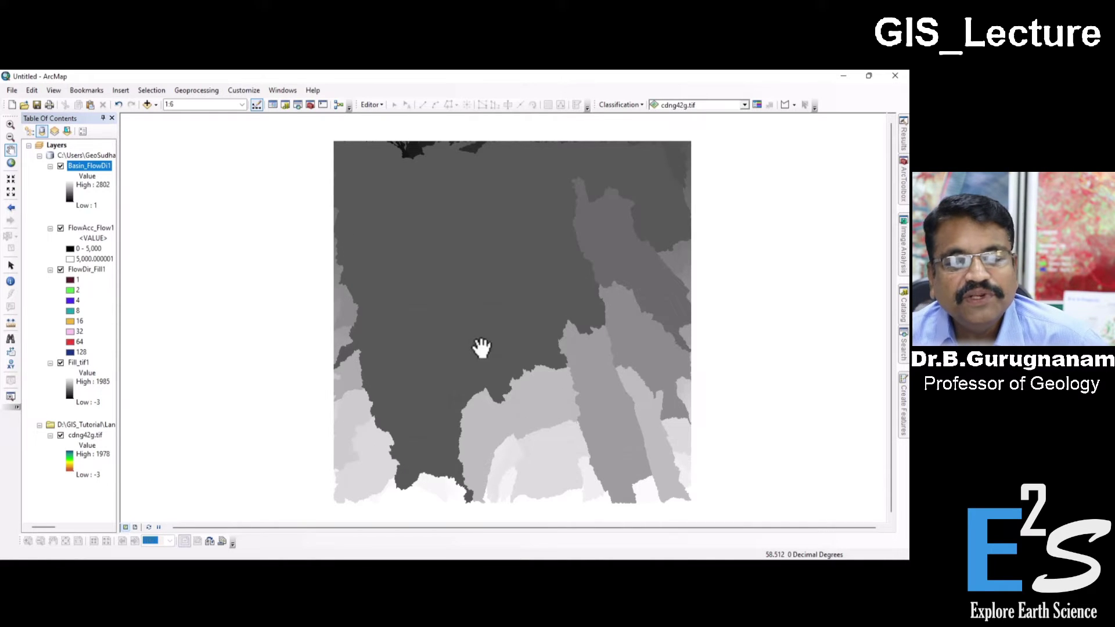
Step: Apply the red-yellow-green-blue color ramp to the Basin_FlowDi1 layer
left_click(68, 187)
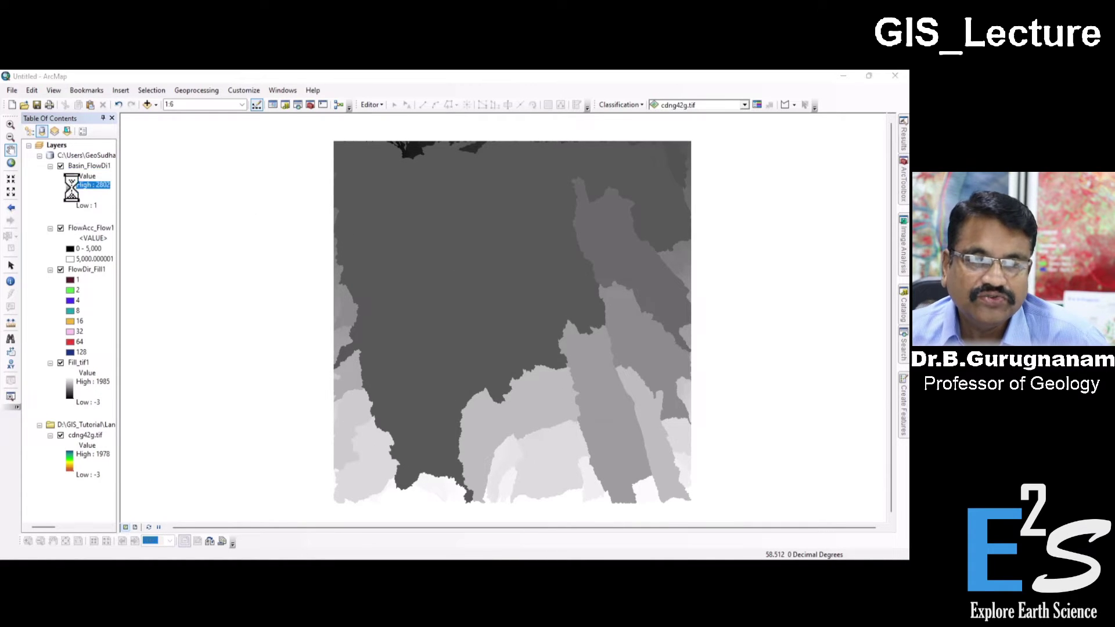
left_click(69, 190)
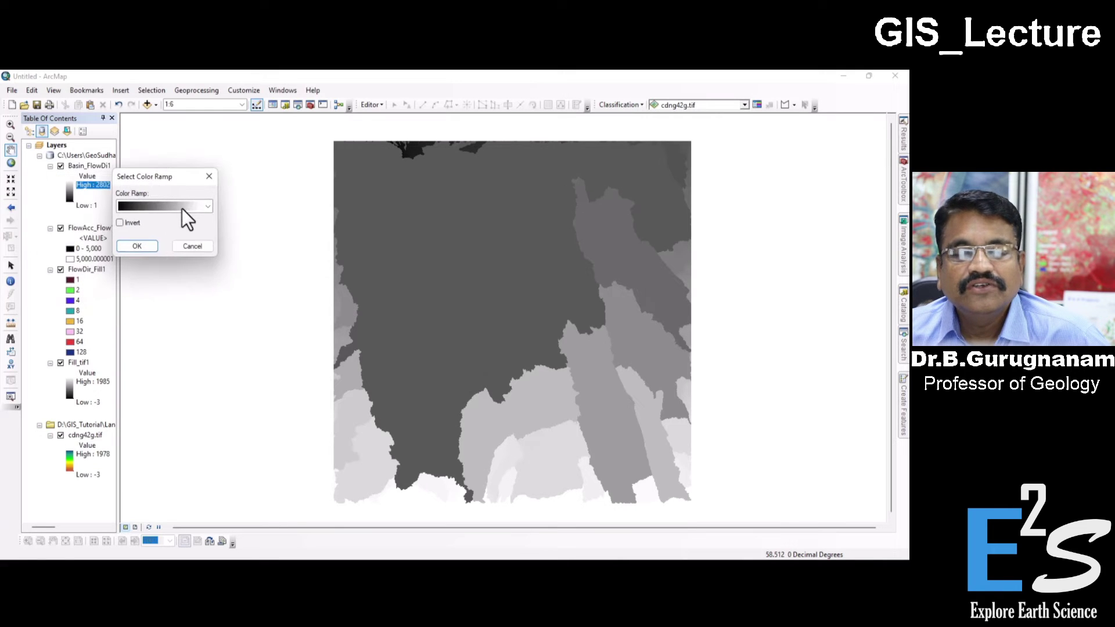
left_click(181, 208)
left_click(179, 284)
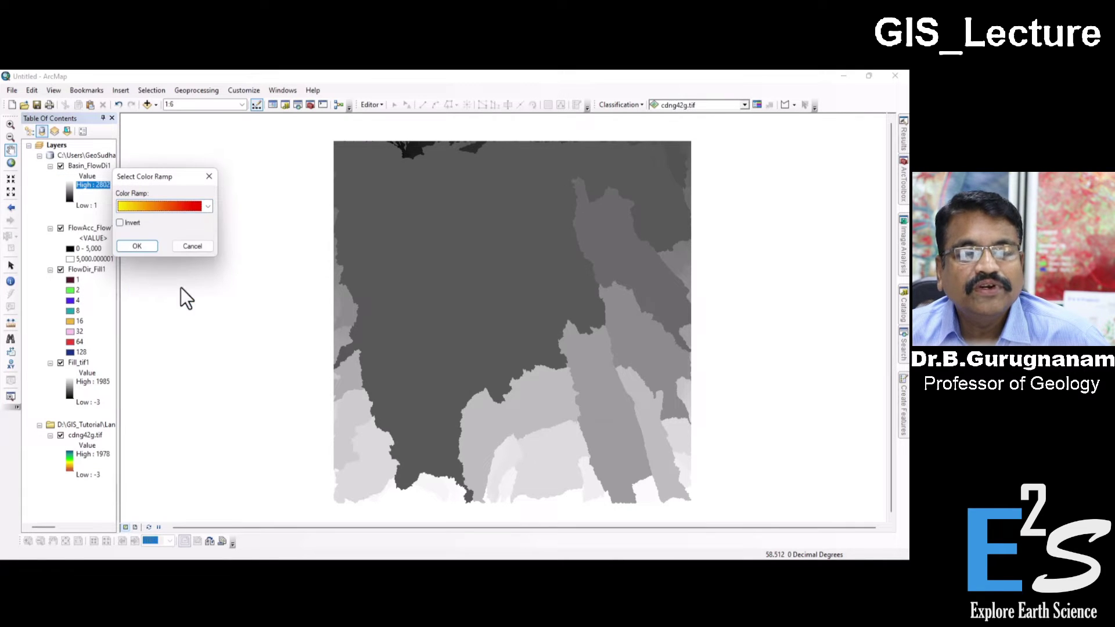
left_click(177, 209)
left_click(159, 343)
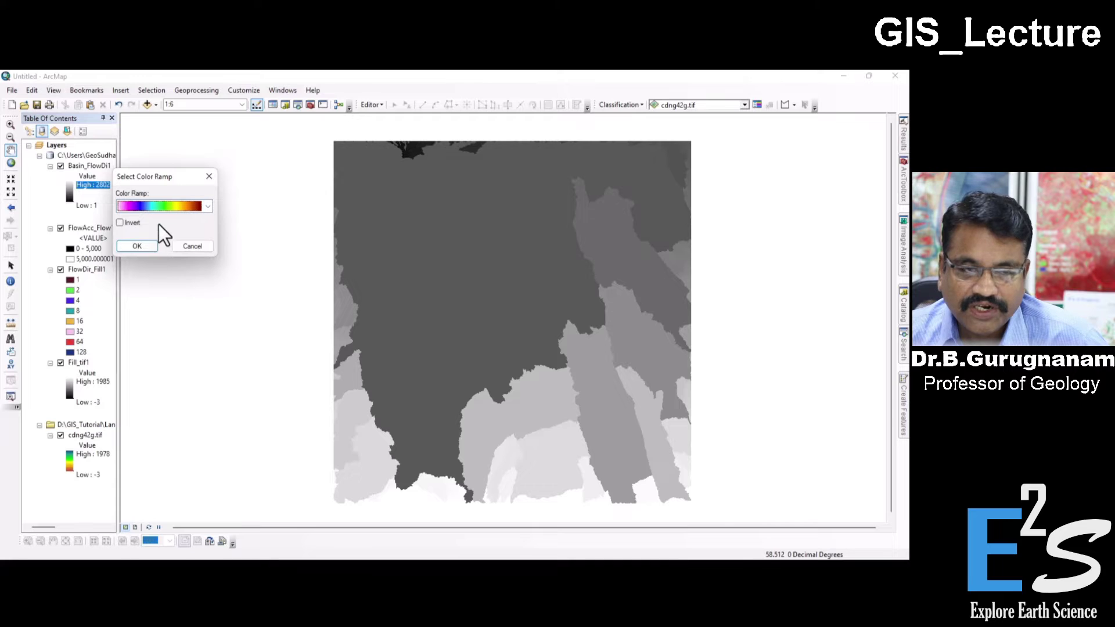
left_click(159, 209)
left_click(171, 328)
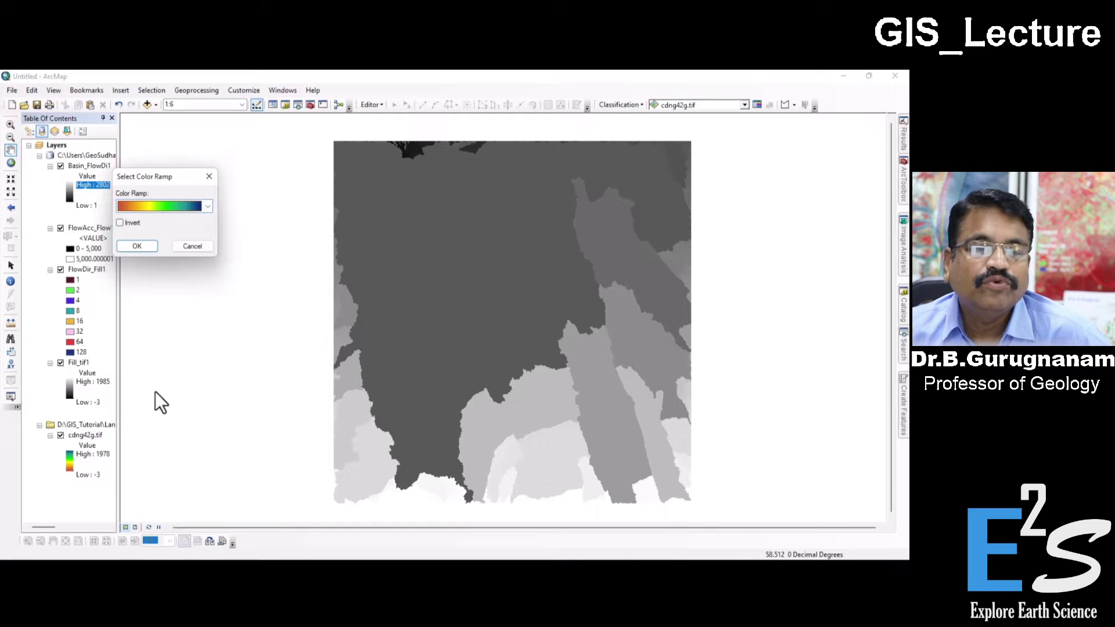
left_click(139, 246)
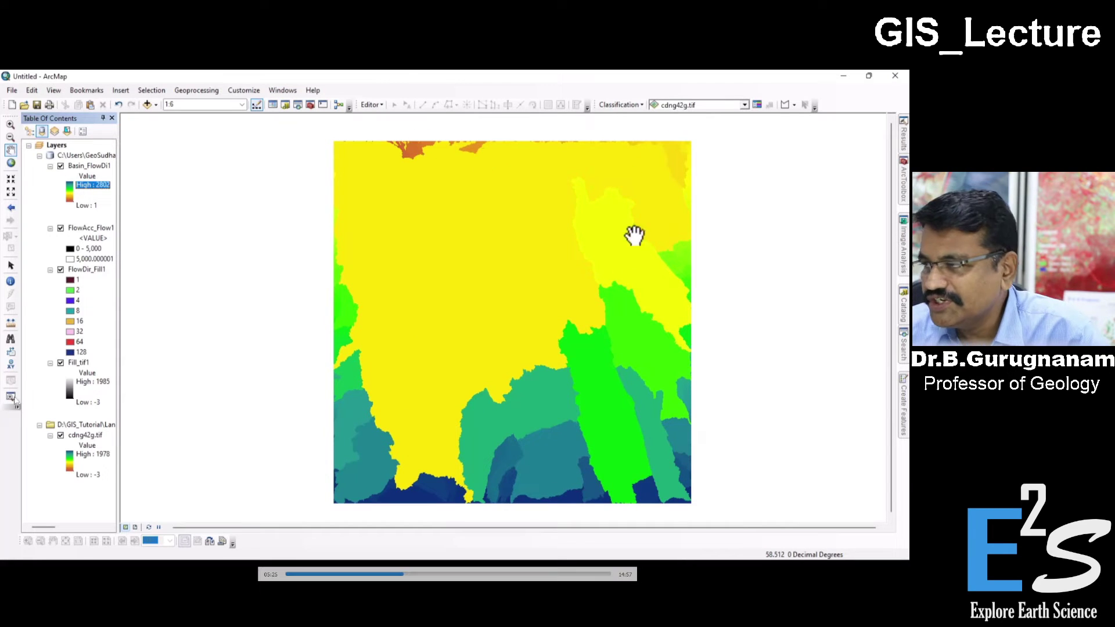
Step: Convert the Basin_FlowDi1 raster with Raster to Polygon, using the Value field, simplified polygons and the default output RasterT_Basin_F1
left_click(87, 167)
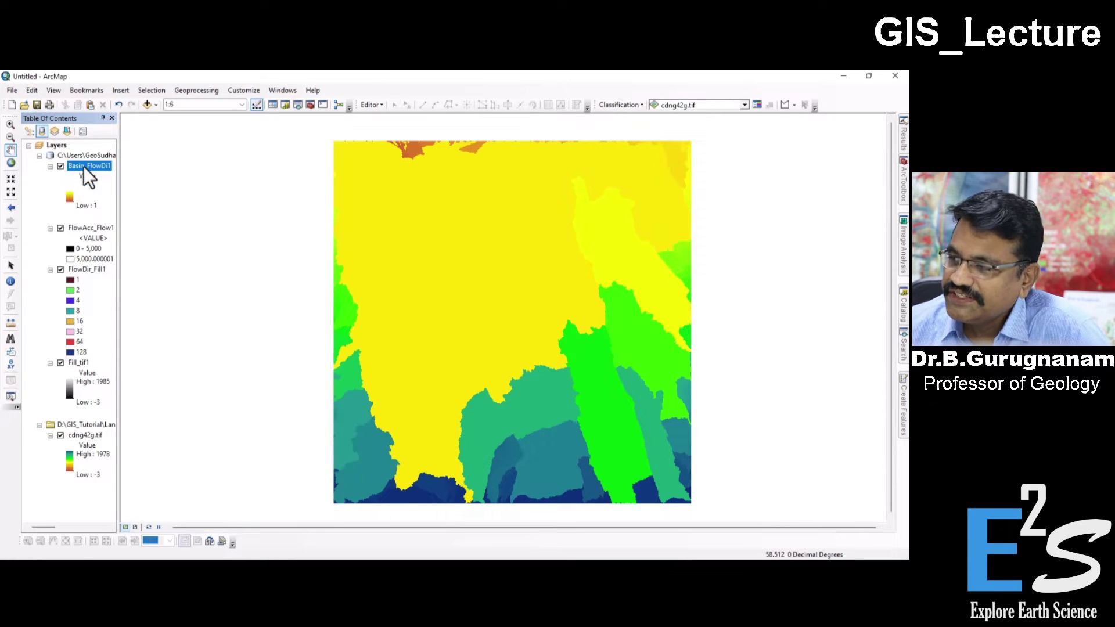
mouse_move(902, 182)
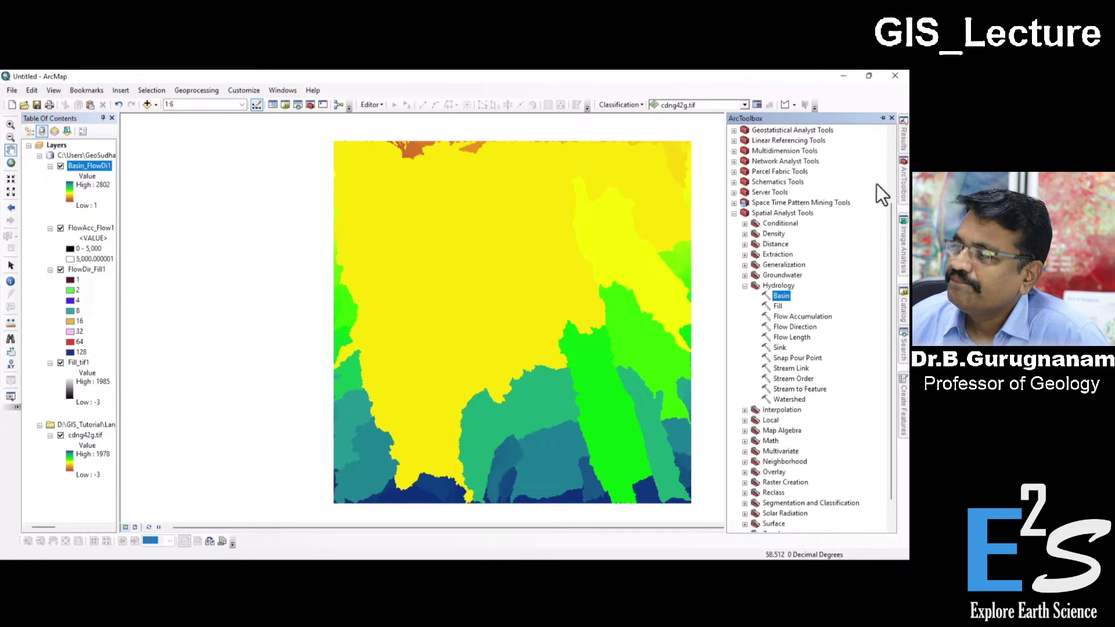
scroll(738, 218, "up", 3)
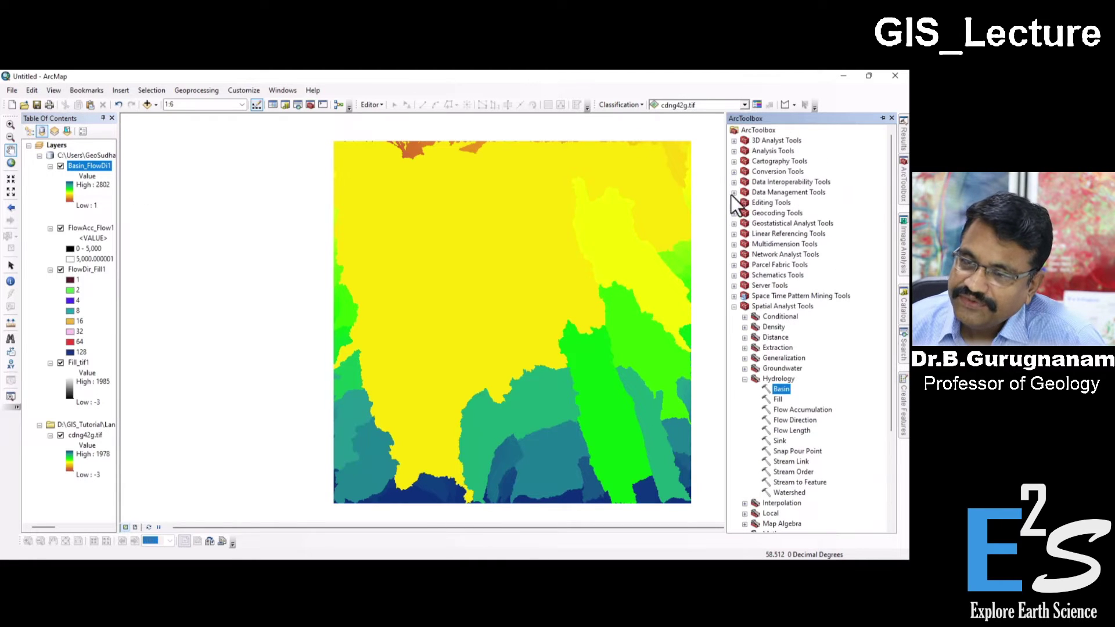
left_click(733, 172)
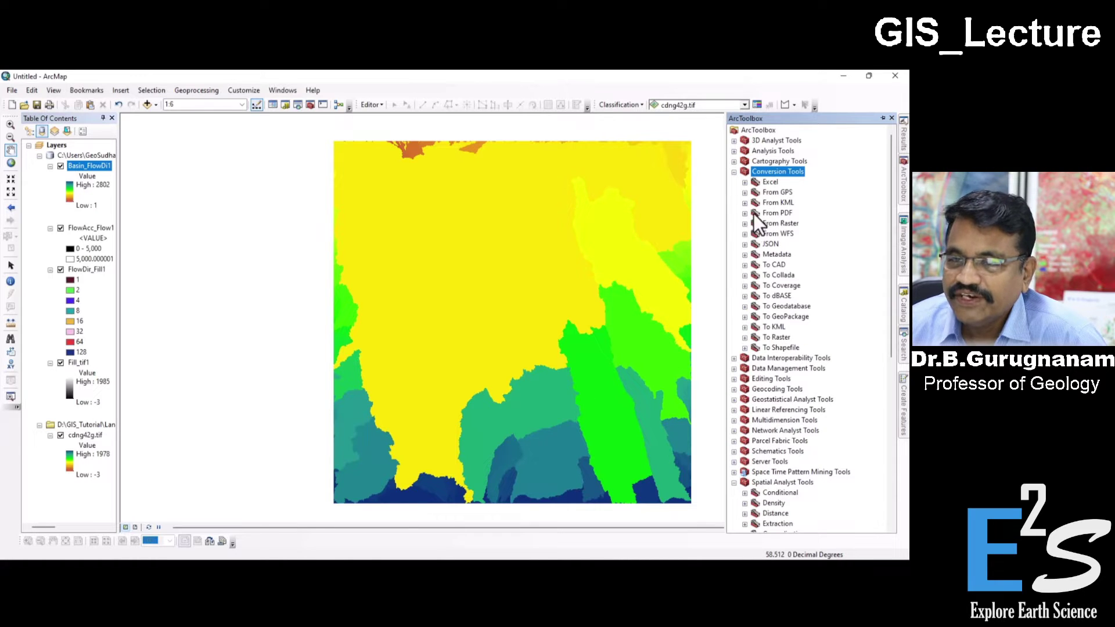
left_click(780, 223)
left_click(744, 224)
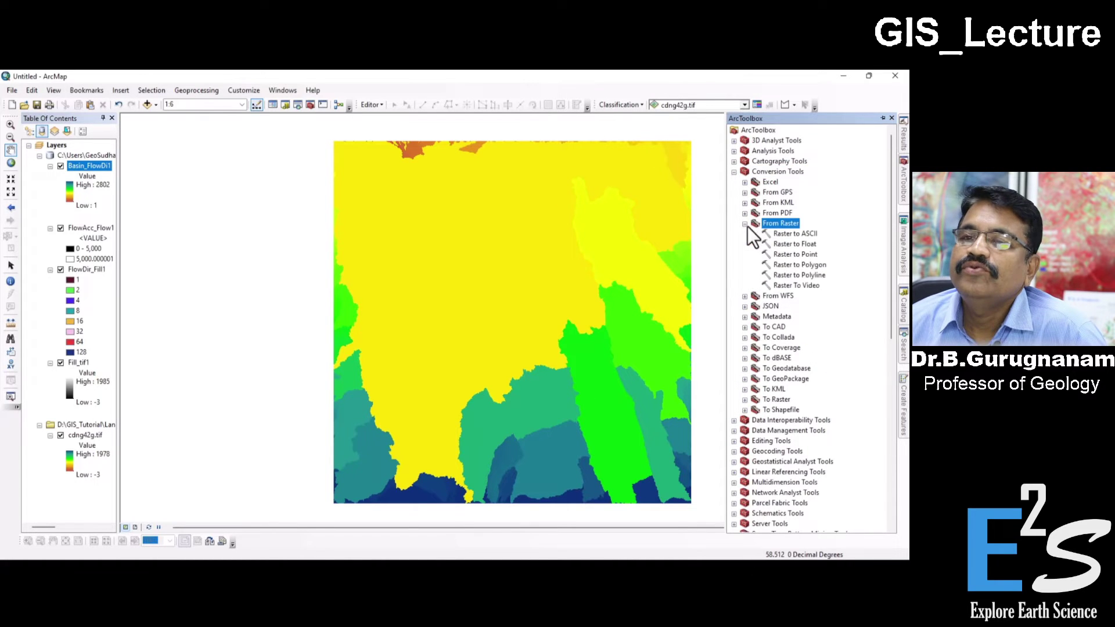
double_click(813, 266)
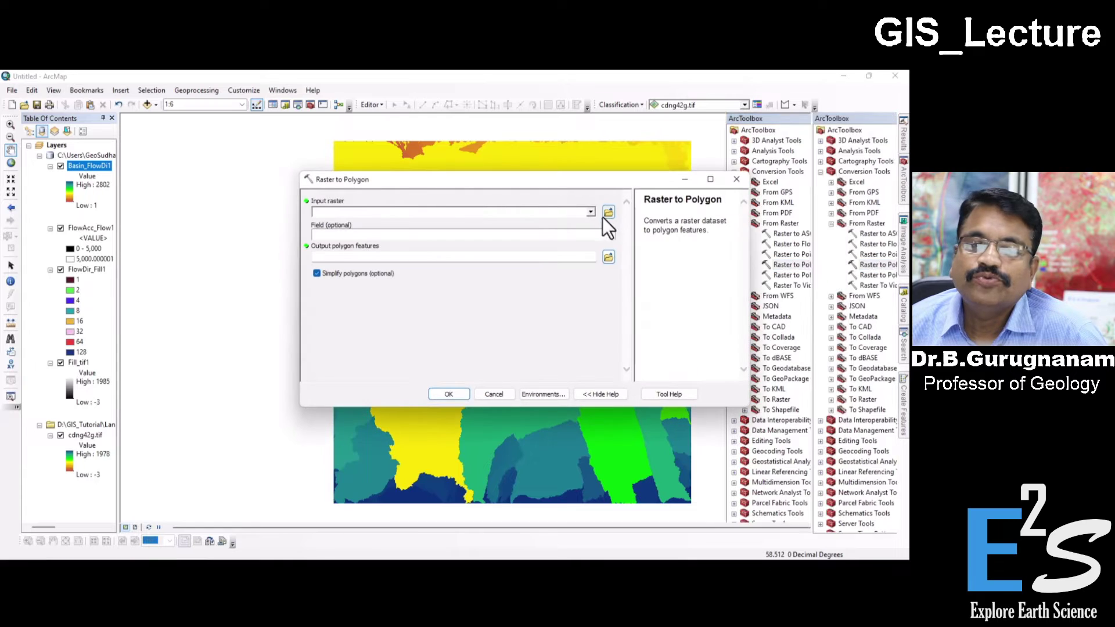
left_click(591, 213)
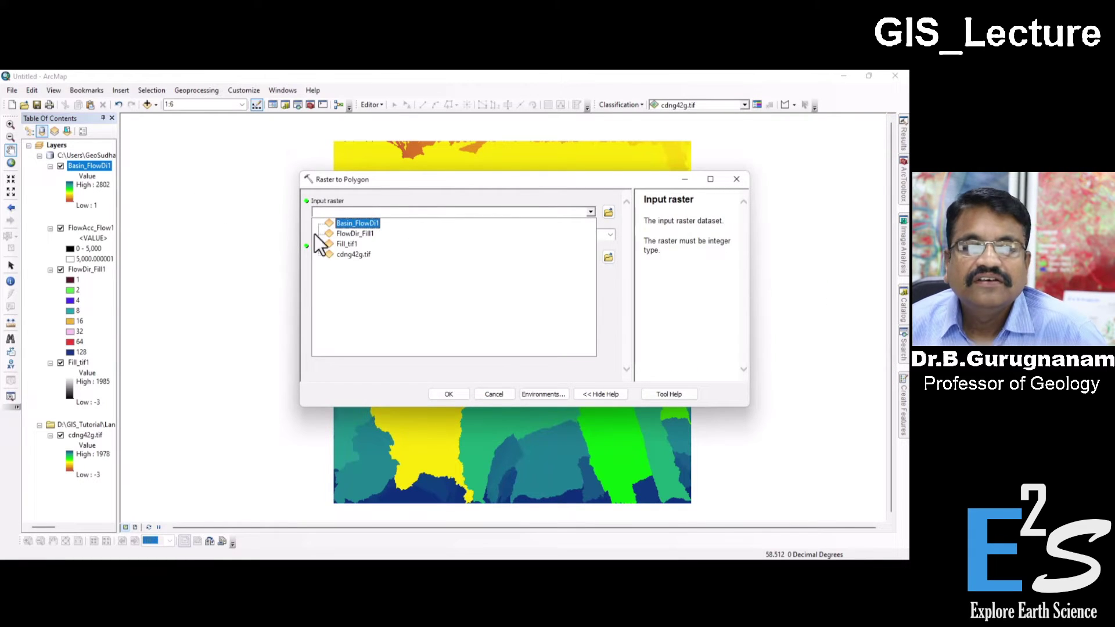
left_click(351, 225)
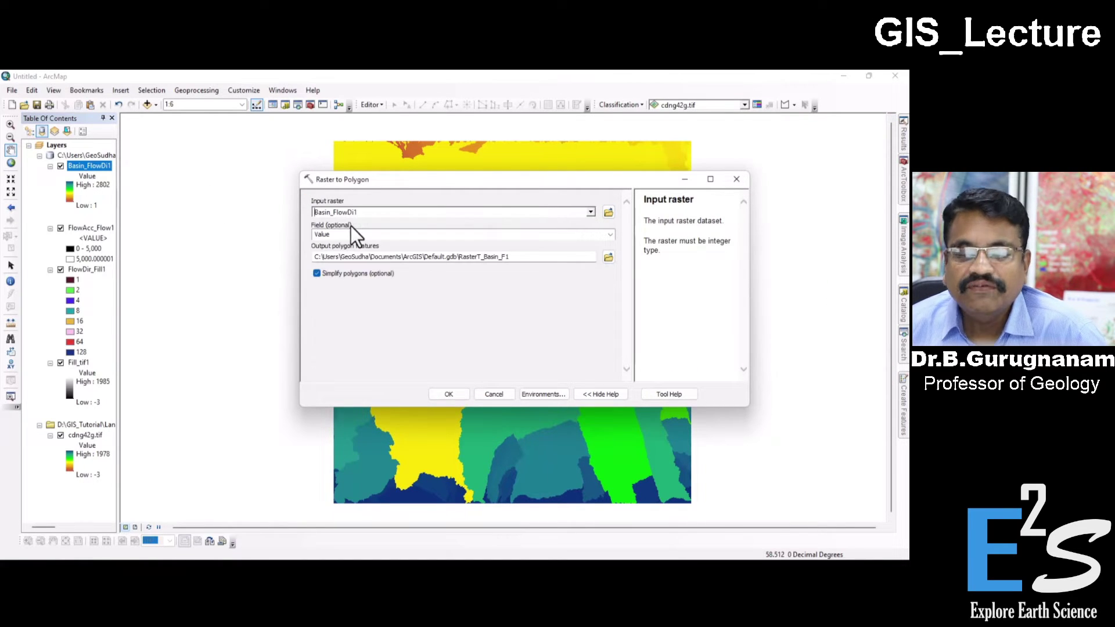
left_click(445, 394)
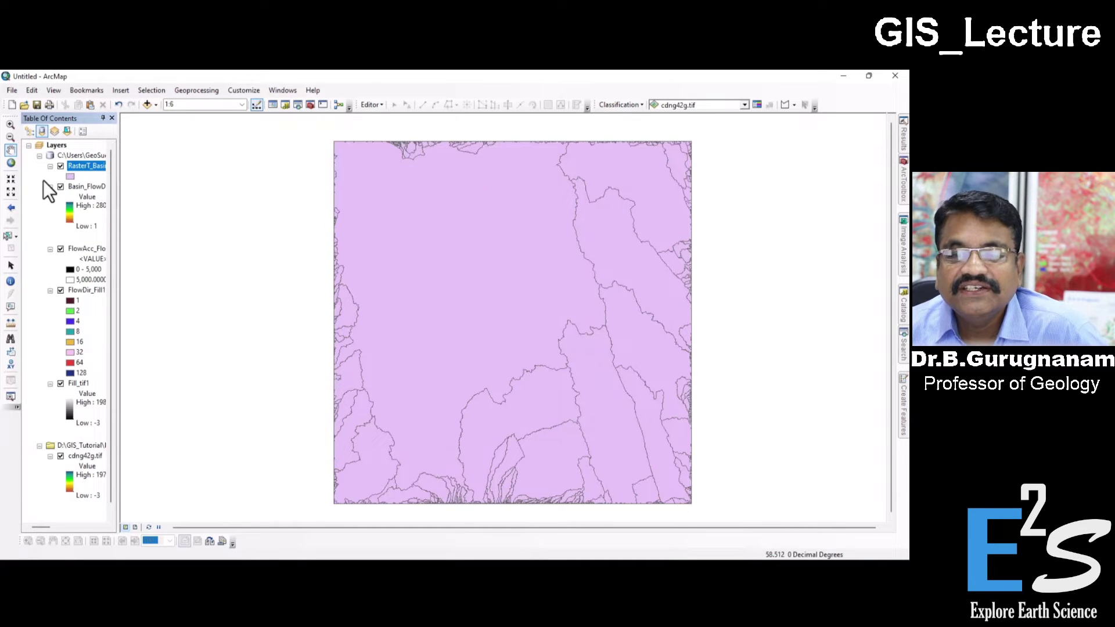
Step: Try out individual basin polygons and end with only the curved basin in the south-central part of the map selected
left_click(453, 327)
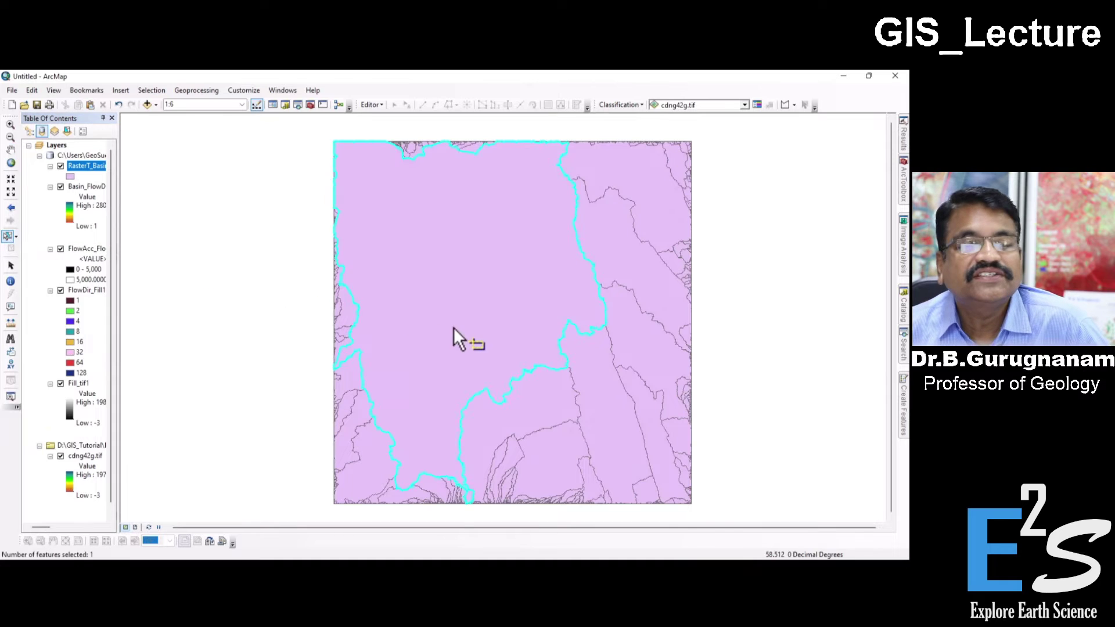
left_click(537, 401)
left_click(595, 412)
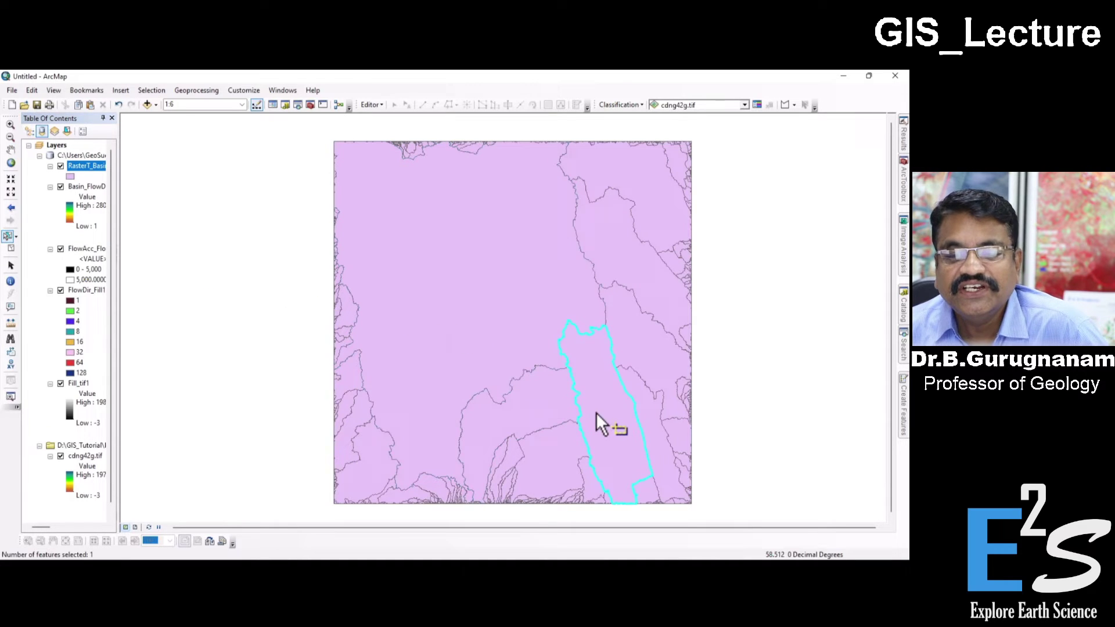
left_click(643, 364)
left_click(659, 430)
left_click(621, 434)
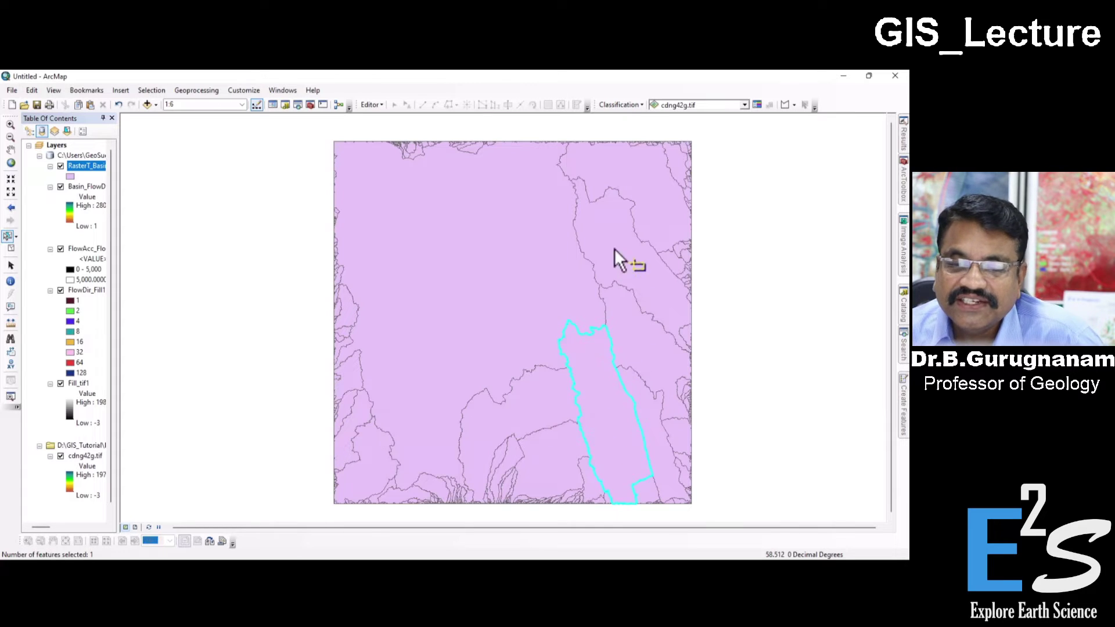
left_click(649, 360)
left_click(535, 409)
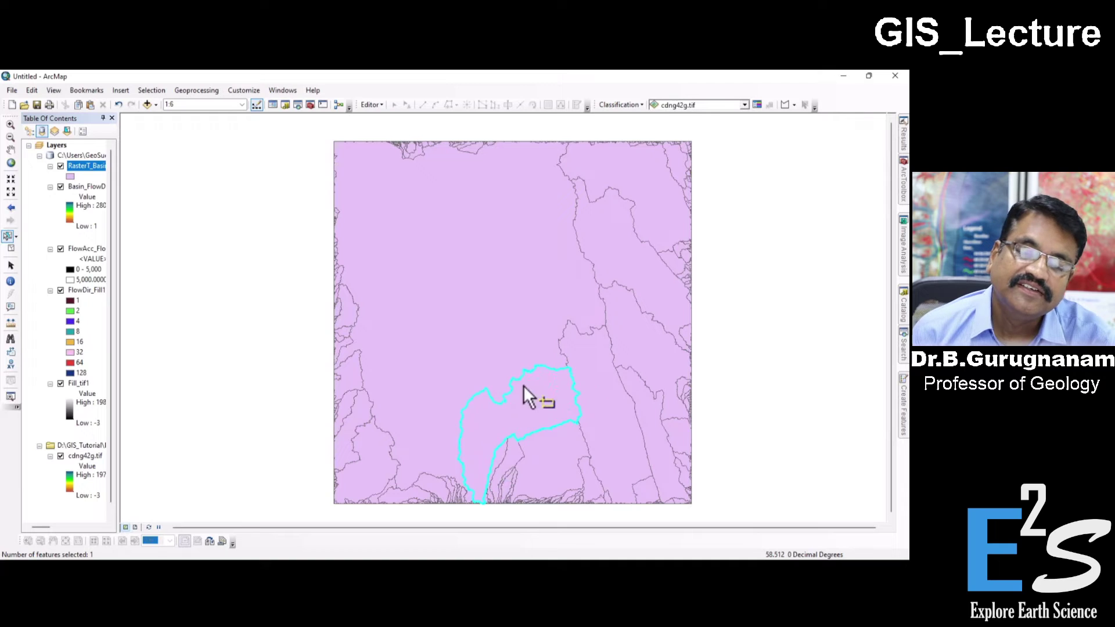
left_click(605, 416)
left_click(539, 413)
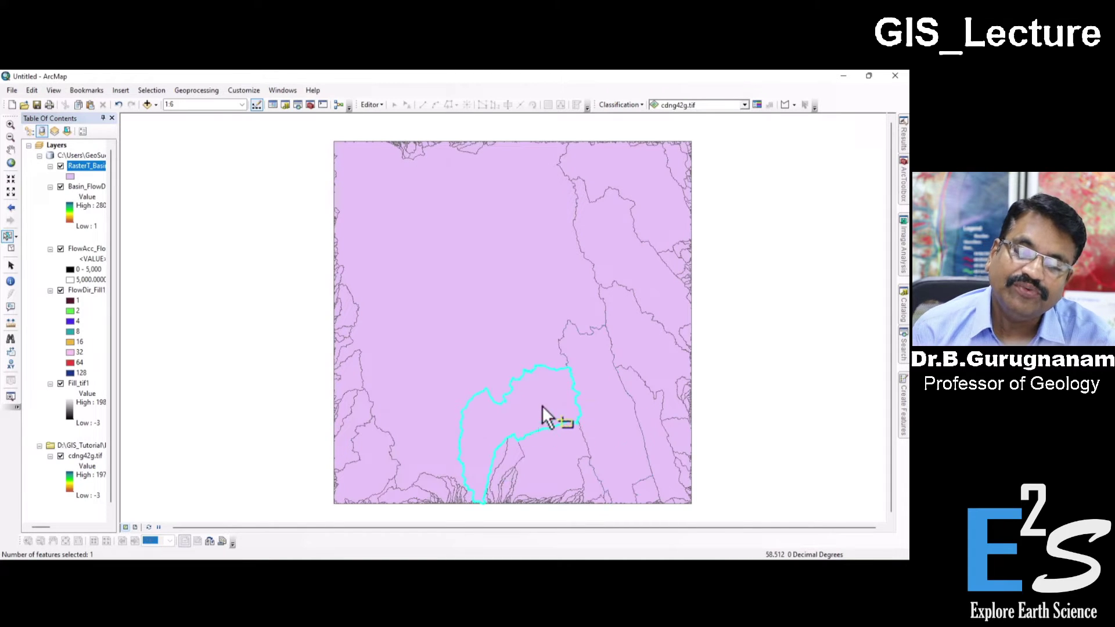
Step: Export the selected basin polygon to D:\GIS_Tutorial\Shap\basin_1.shp with the layer's source coordinate system and add it to the map
right_click(82, 168)
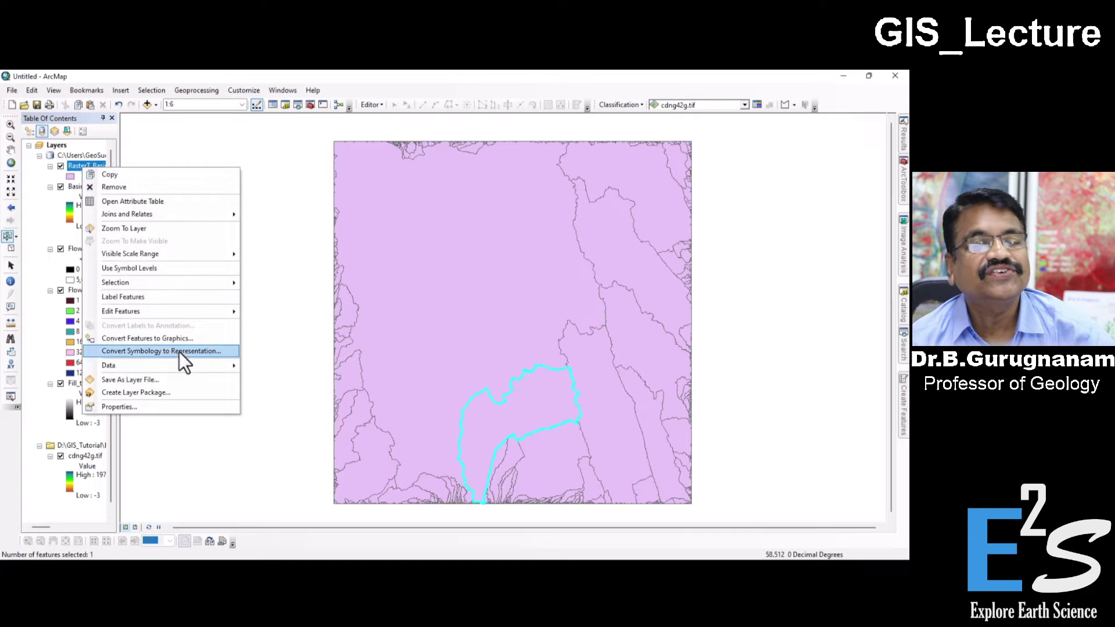
mouse_move(180, 366)
left_click(266, 380)
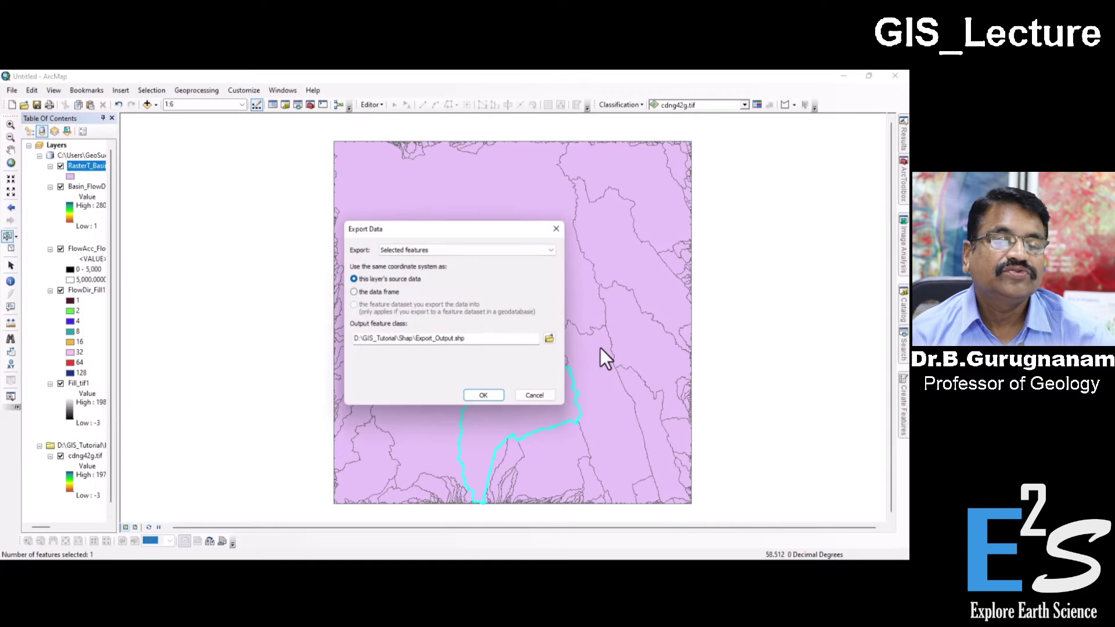
left_click(551, 339)
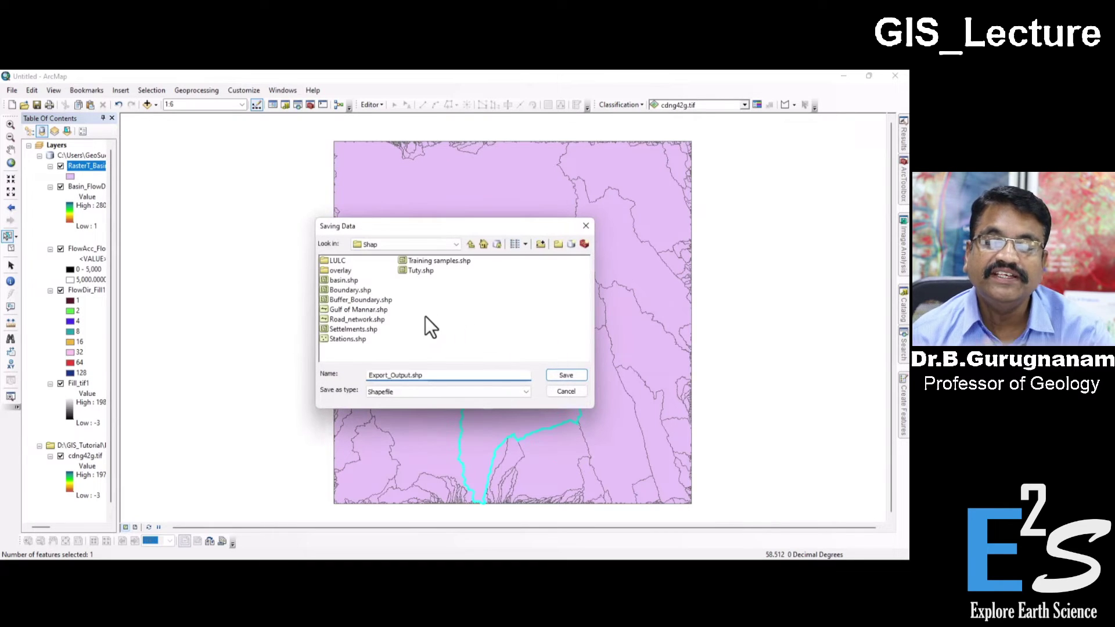
left_click(343, 282)
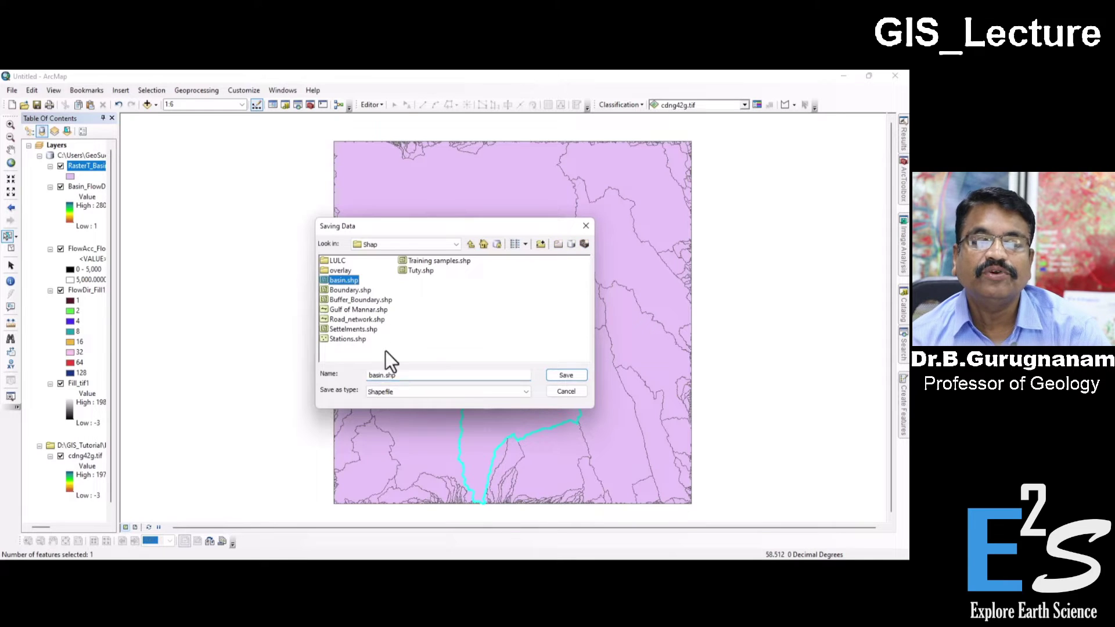
left_click(392, 374)
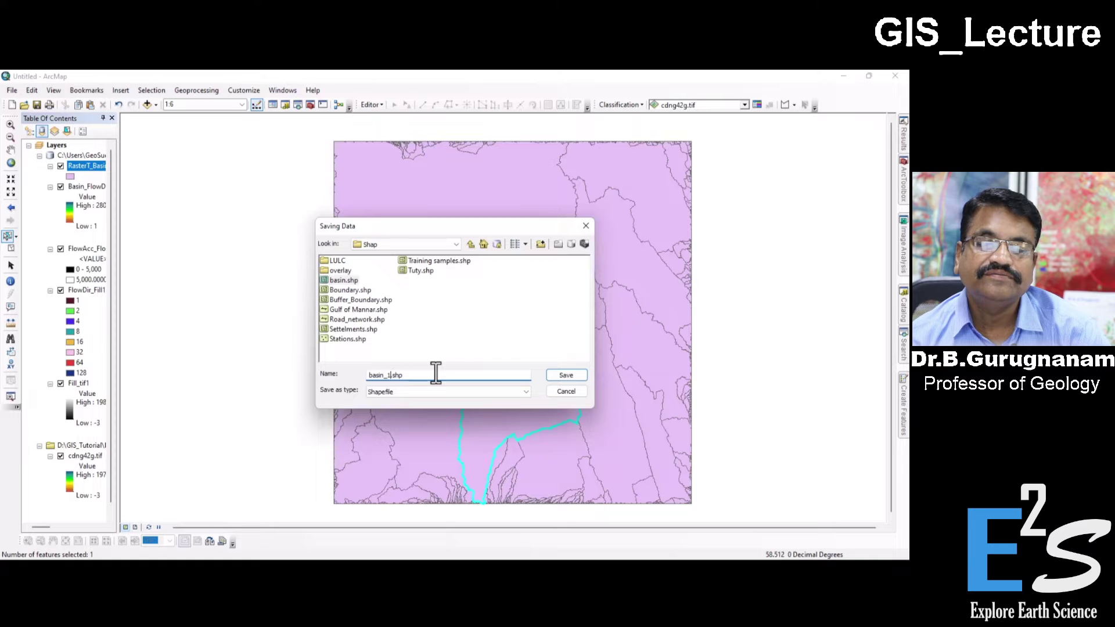
left_click(557, 377)
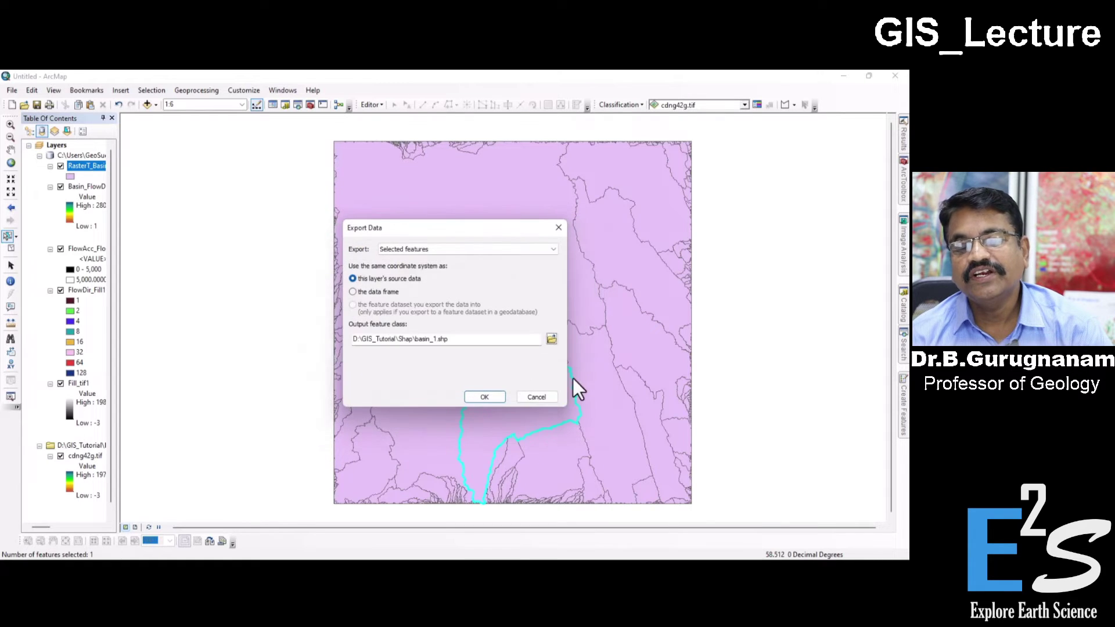
left_click(480, 396)
left_click(507, 367)
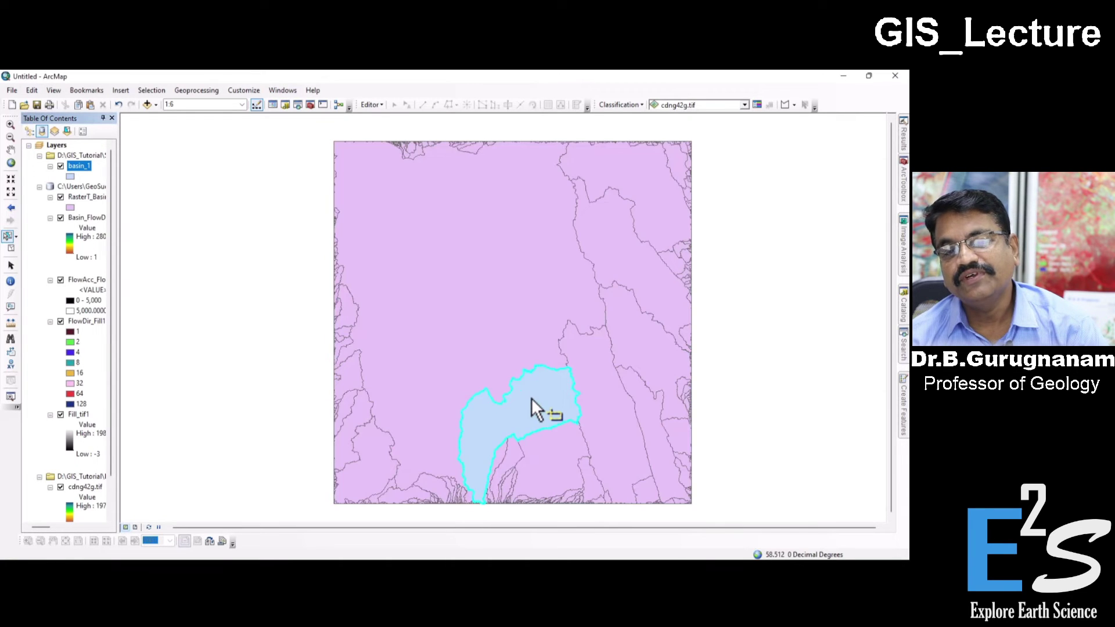
Step: Hide the RasterT_Basin_F1 and Basin_FlowDi1 layers and apply the Hollow symbol to basin_1
left_click(60, 198)
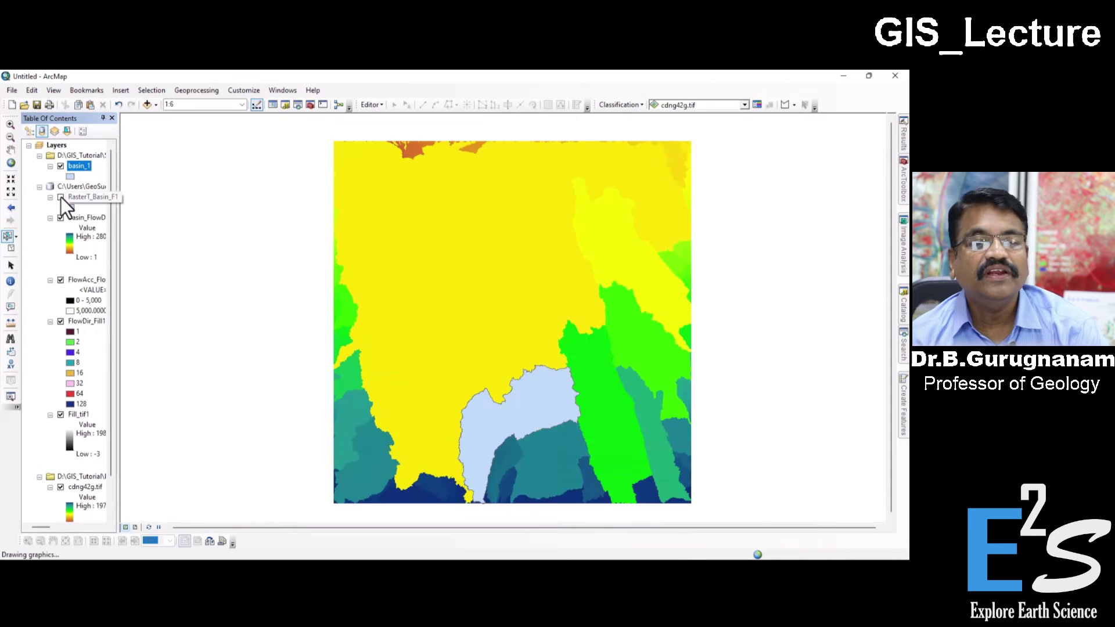
left_click(59, 218)
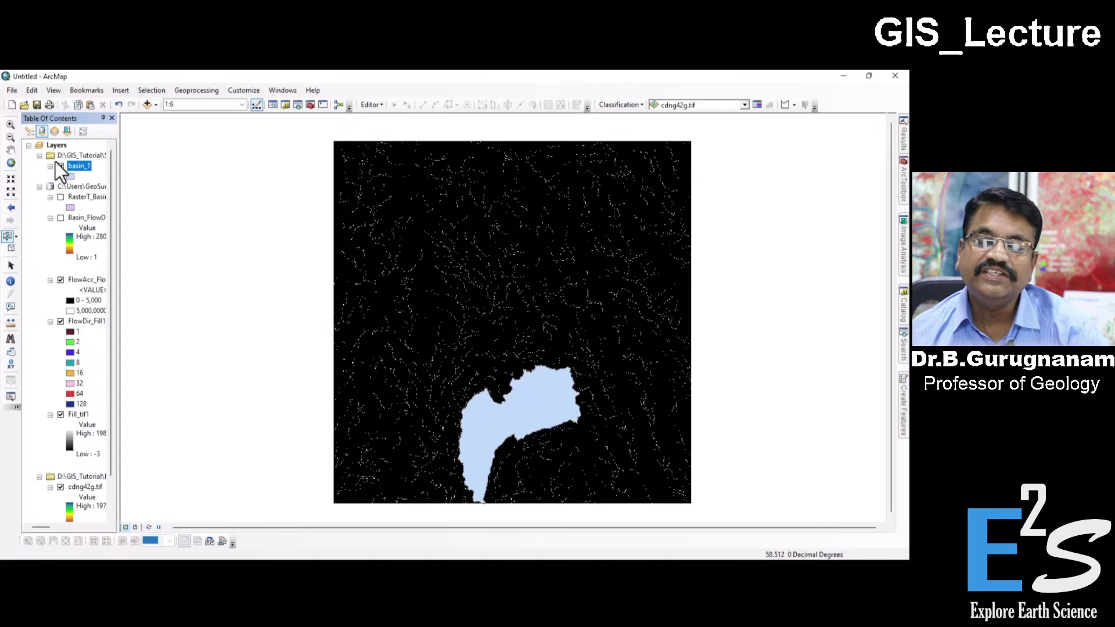
left_click(71, 177)
left_click(582, 286)
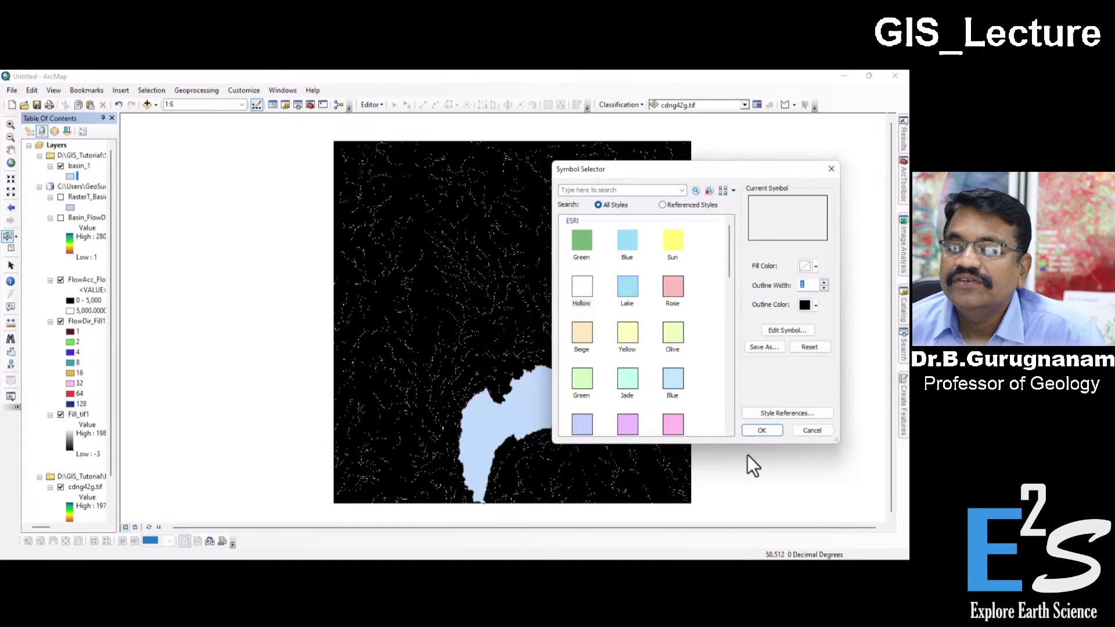
left_click(757, 430)
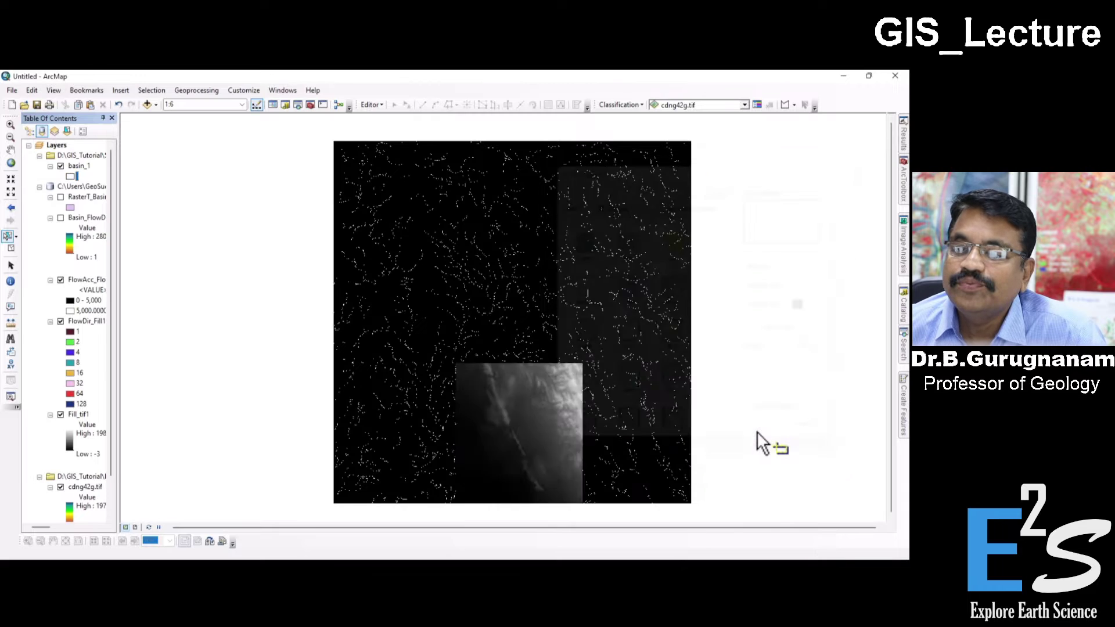
Step: Set the basin_1 outline color to red and inspect the boundary over the flow accumulation streams
left_click(68, 176)
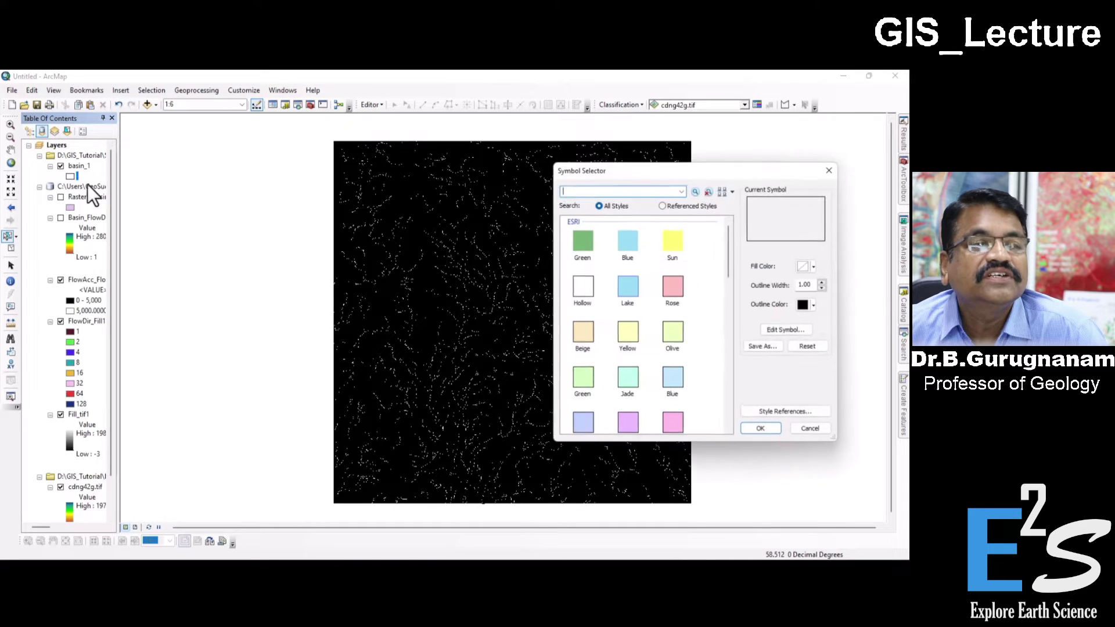
left_click(814, 305)
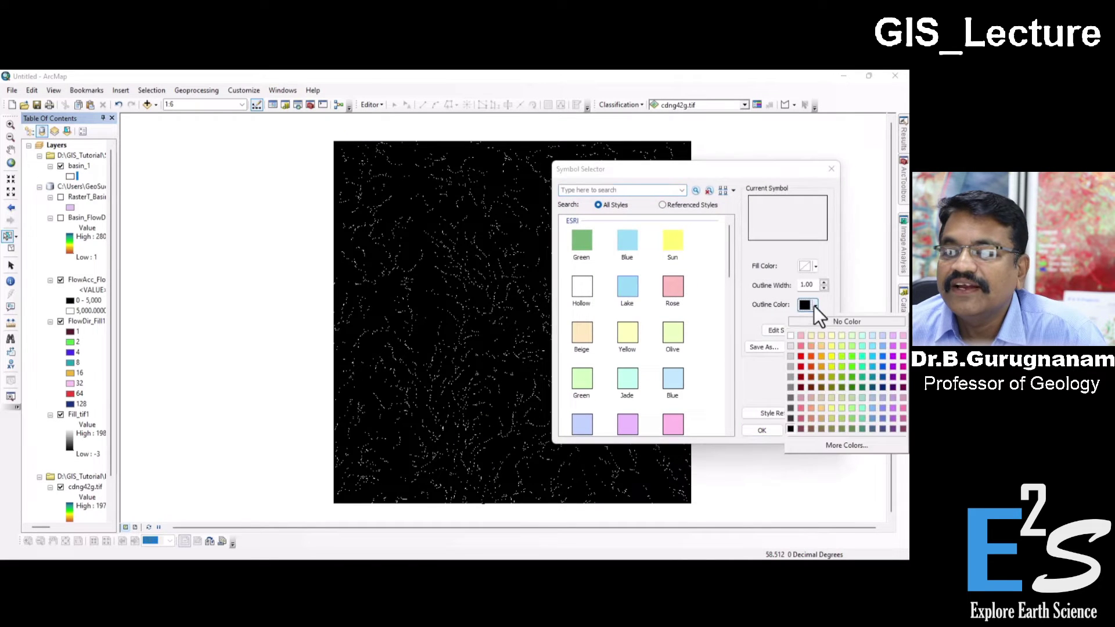
left_click(801, 357)
left_click(751, 430)
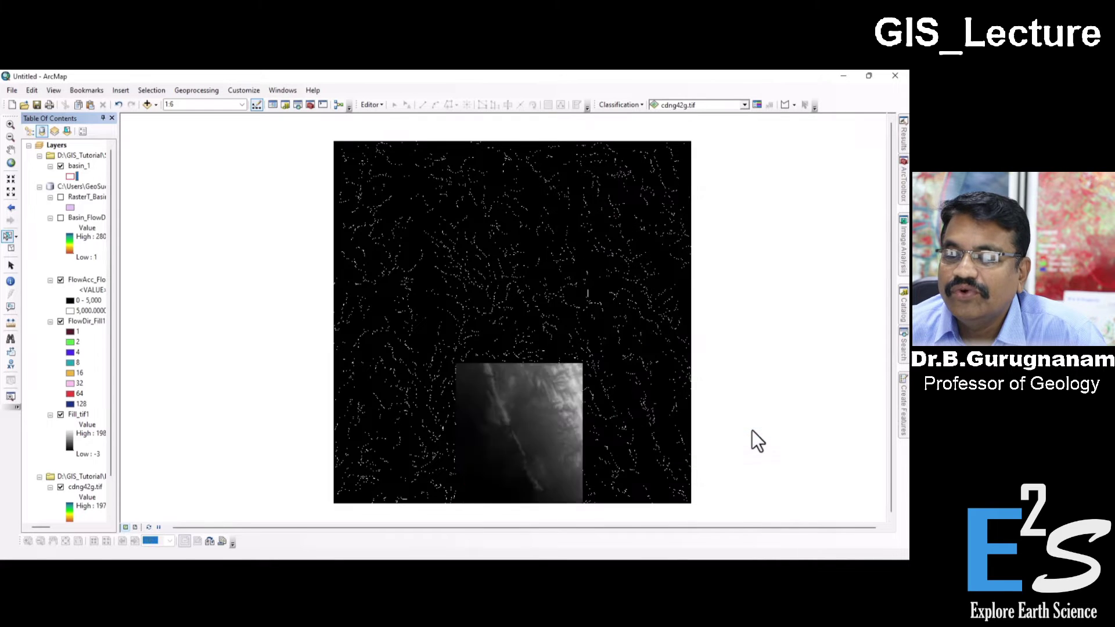
scroll(543, 384, "up", 3)
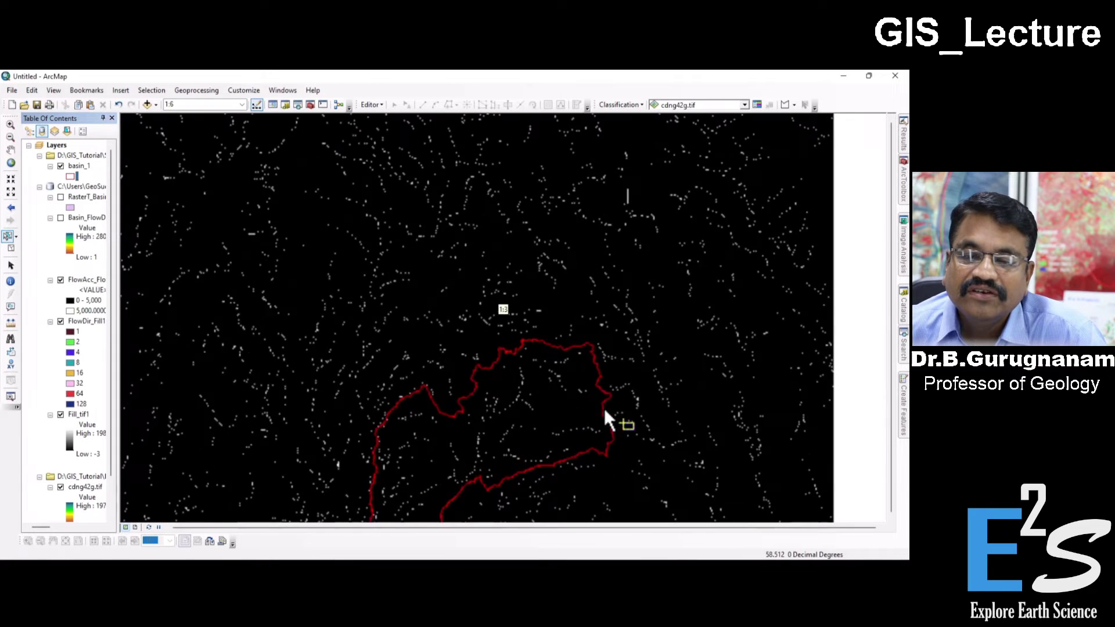
scroll(608, 412, "down", 1)
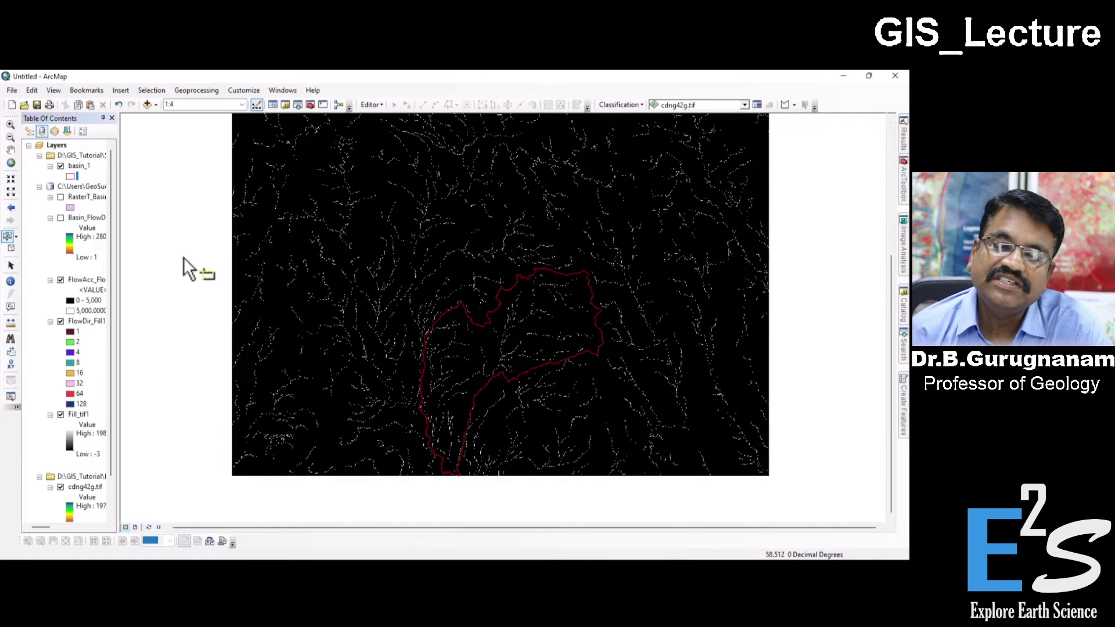
Step: Collapse the open conversion and spatial analysis toolboxes and look through the Data Management Tools toolsets
left_click(80, 196)
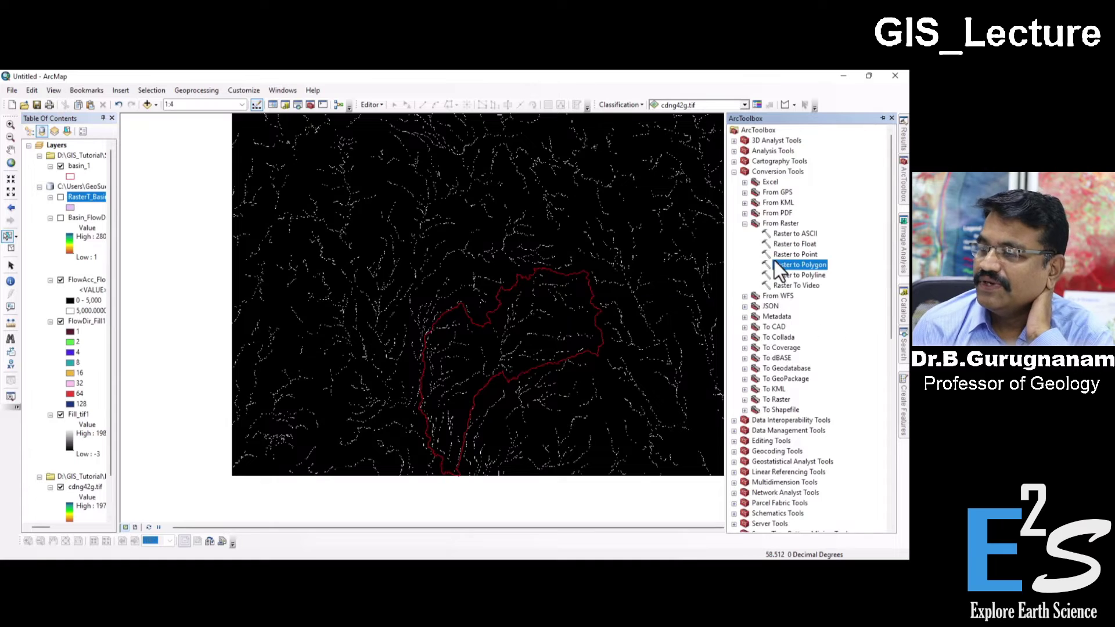
left_click_drag(775, 261, 537, 336)
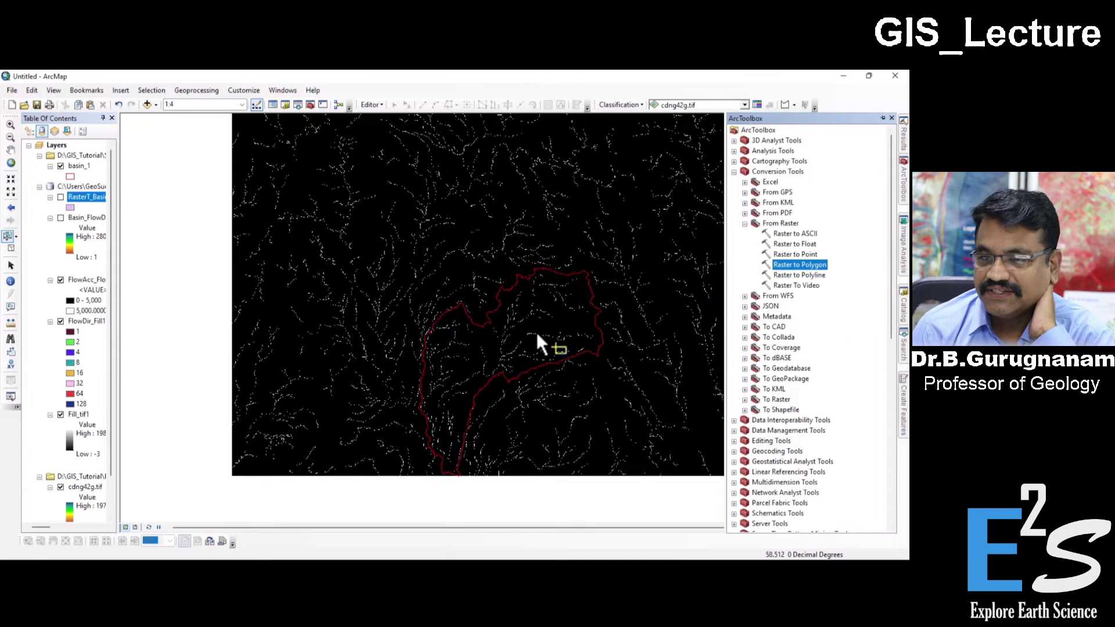
left_click(744, 224)
left_click(734, 174)
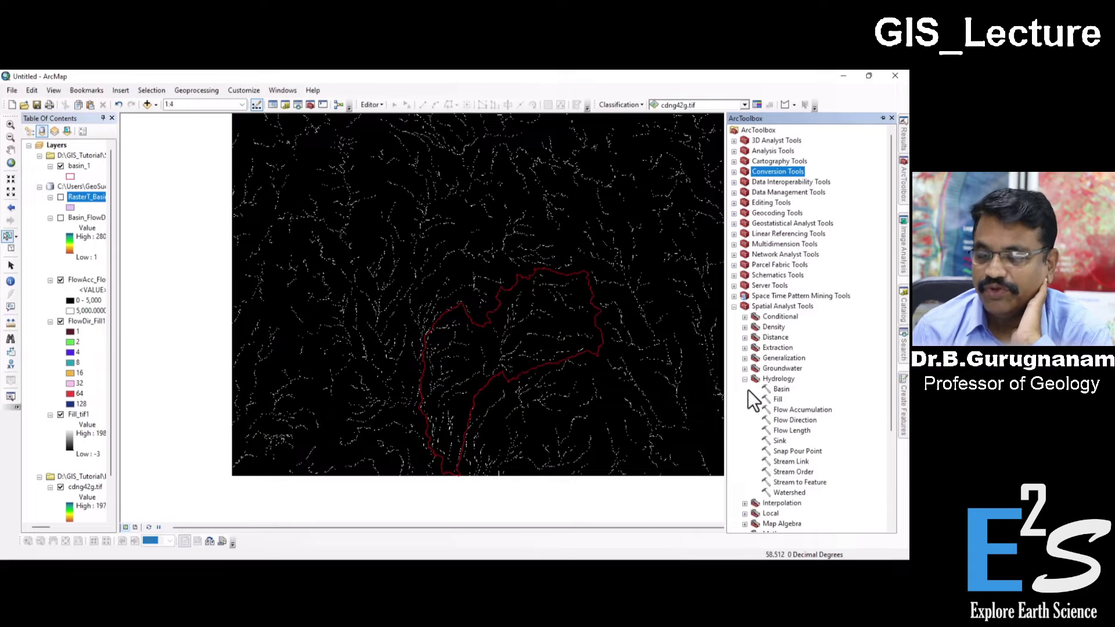
left_click(733, 307)
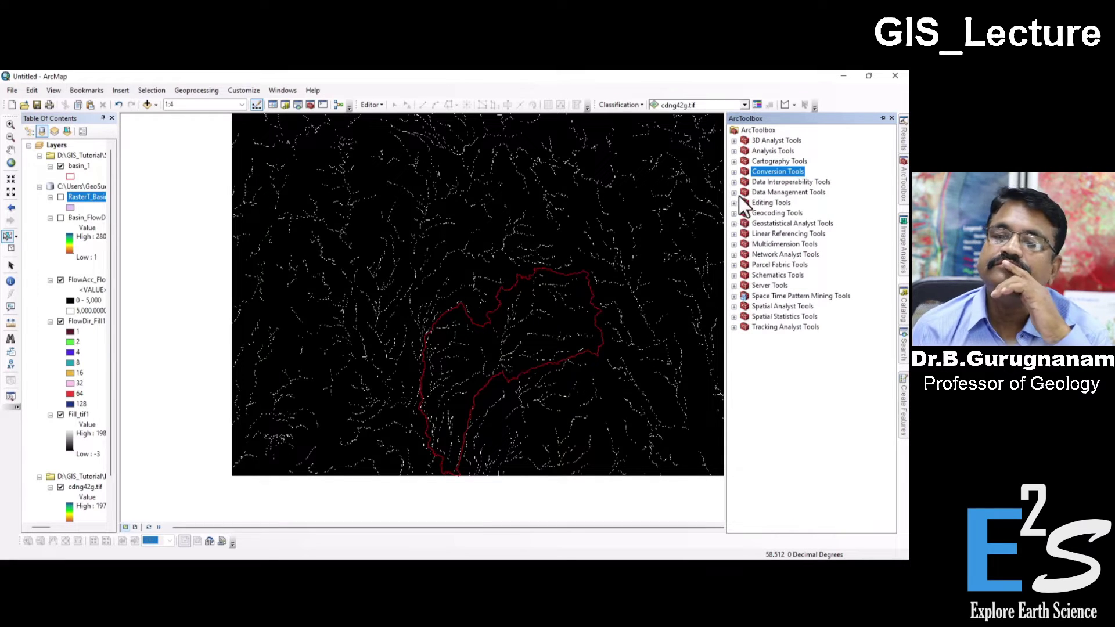
left_click(765, 193)
left_click(734, 193)
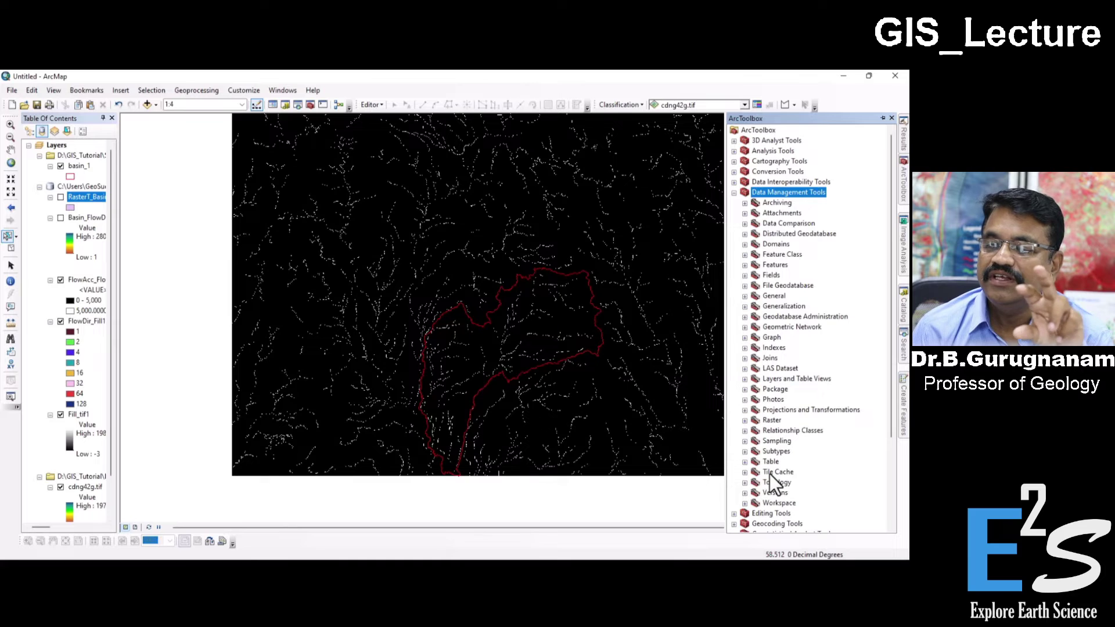
scroll(769, 473, "down", 4)
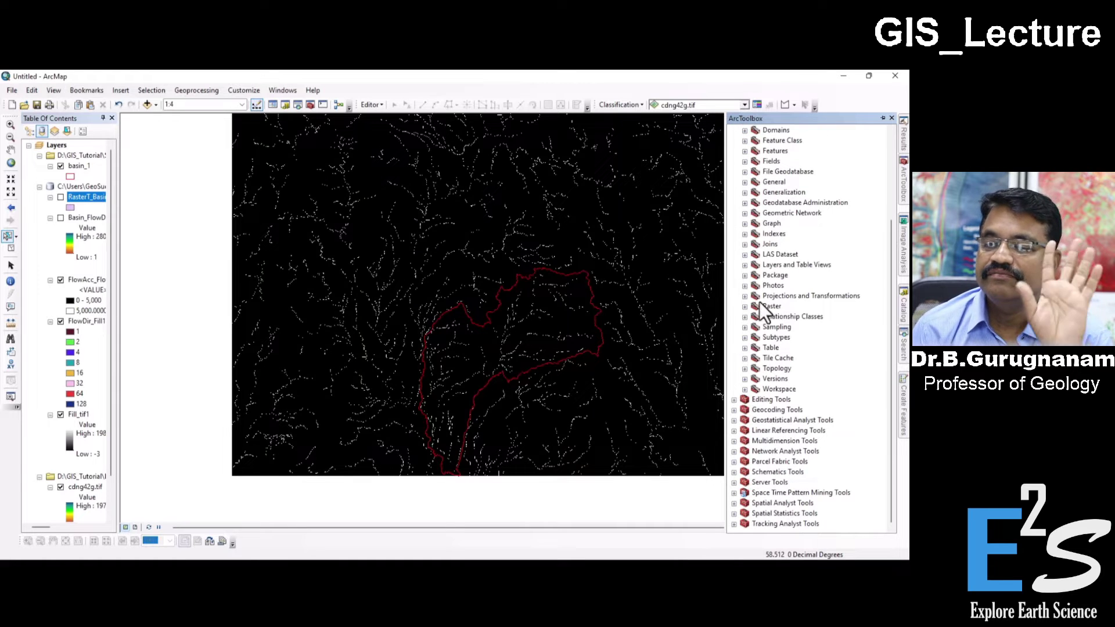
scroll(759, 301, "up", 3)
left_click(733, 173)
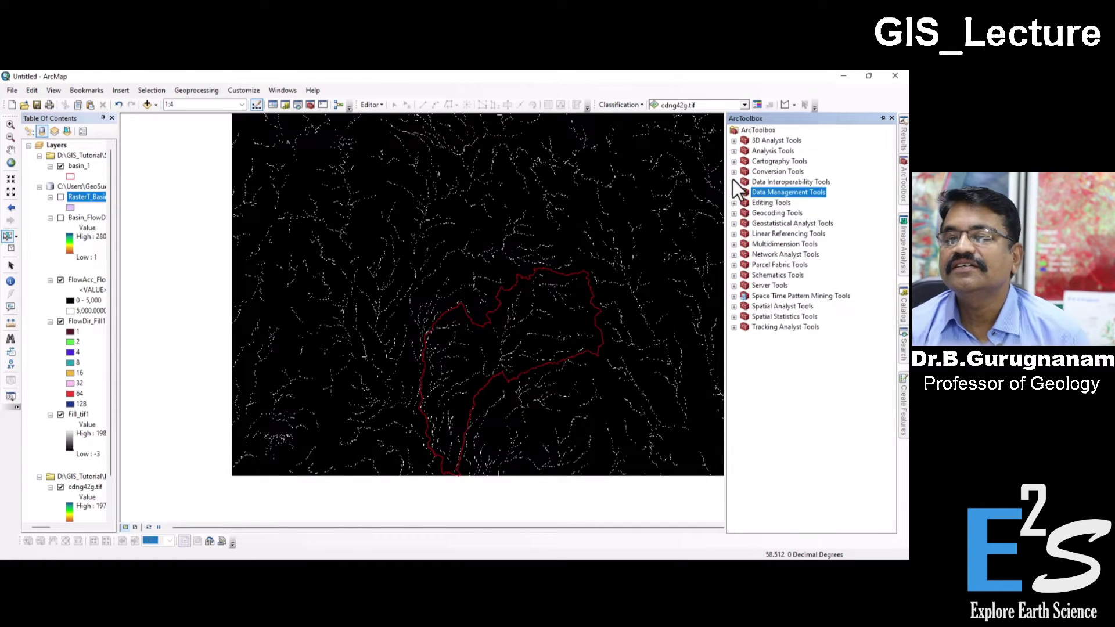
Step: Run the Raster Calculator from the Map Algebra tools with the expression "FlowAcc_Flow1" > 5000, keeping the default output raster
left_click(733, 306)
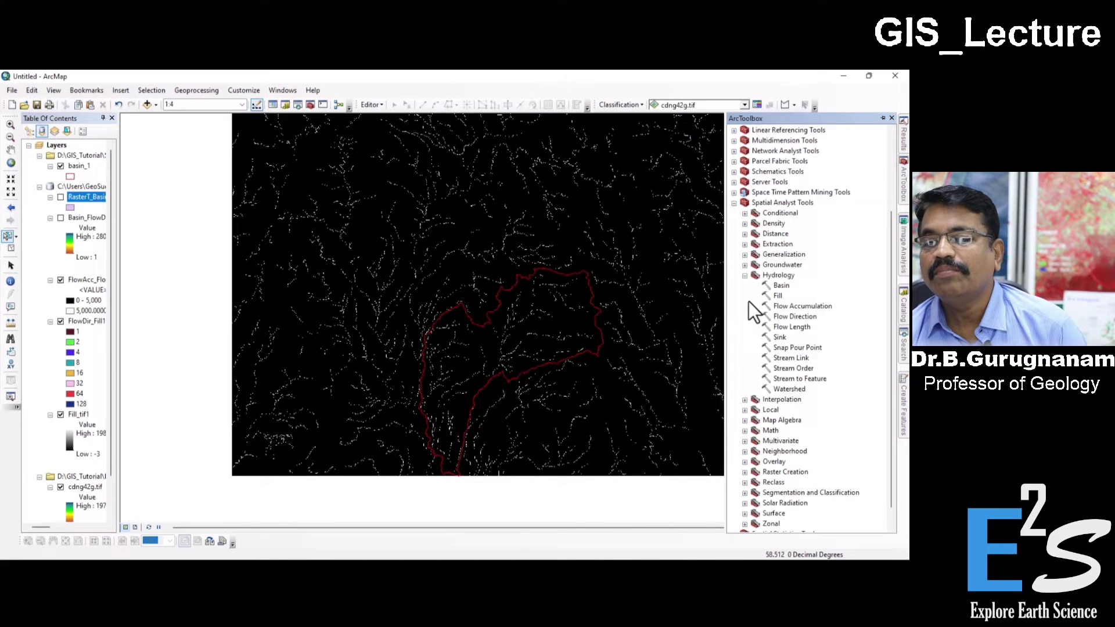
left_click(790, 420)
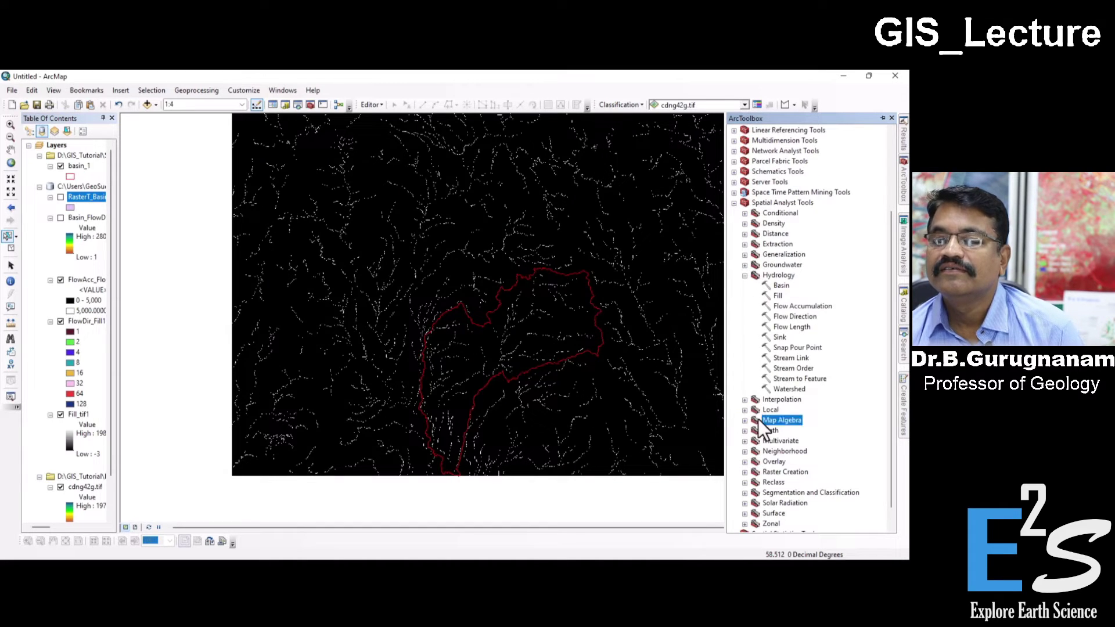
left_click(744, 420)
scroll(782, 430, "down", 1)
double_click(803, 400)
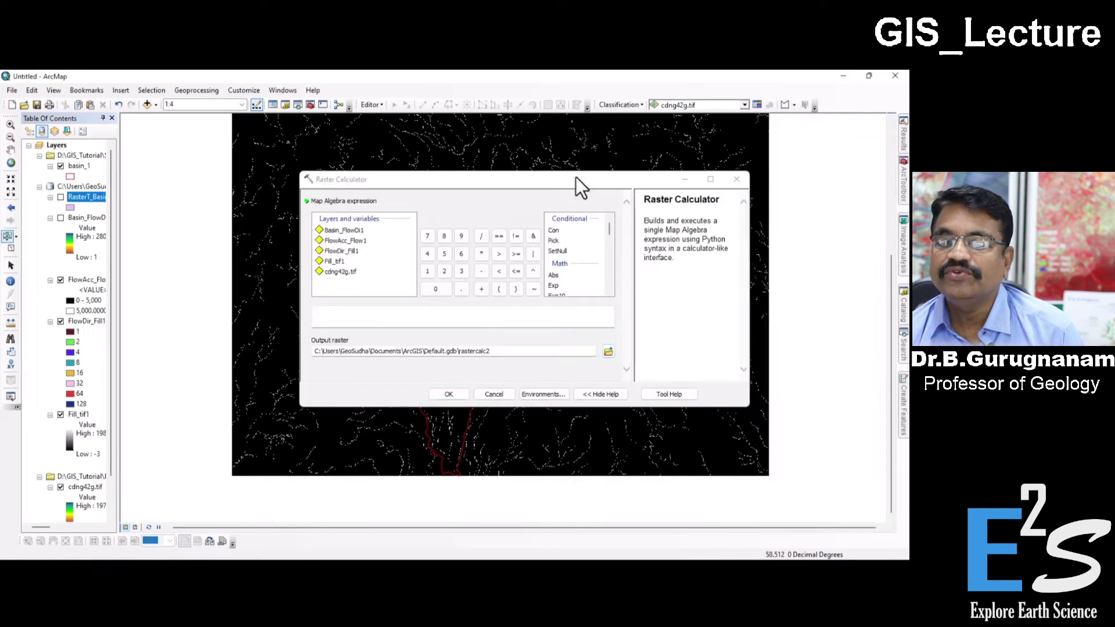
left_click_drag(575, 176, 380, 136)
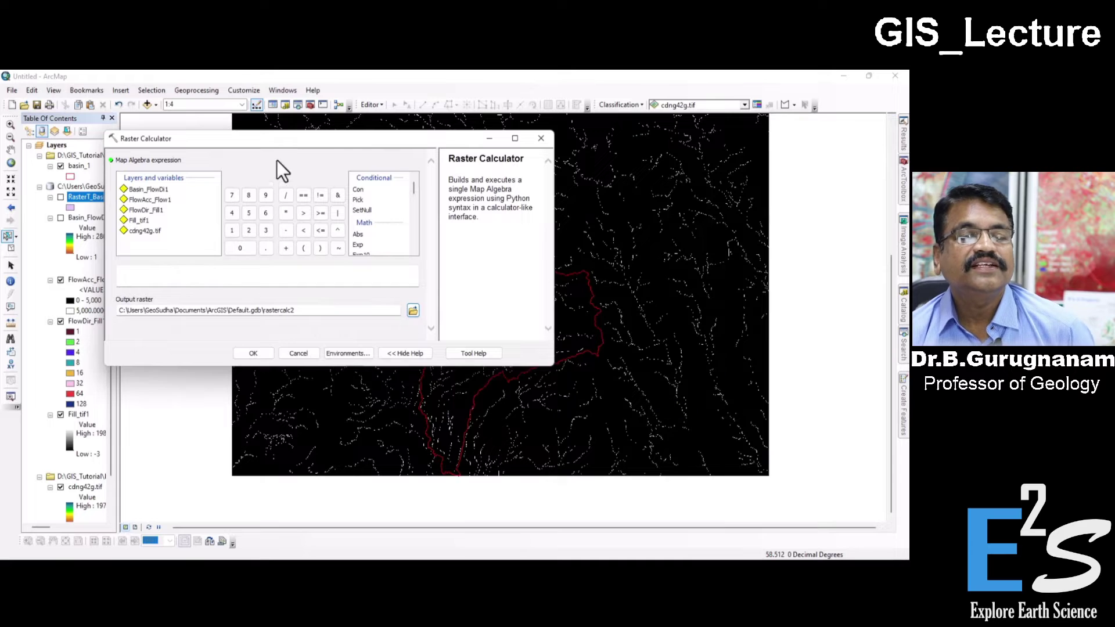
left_click_drag(293, 137, 471, 158)
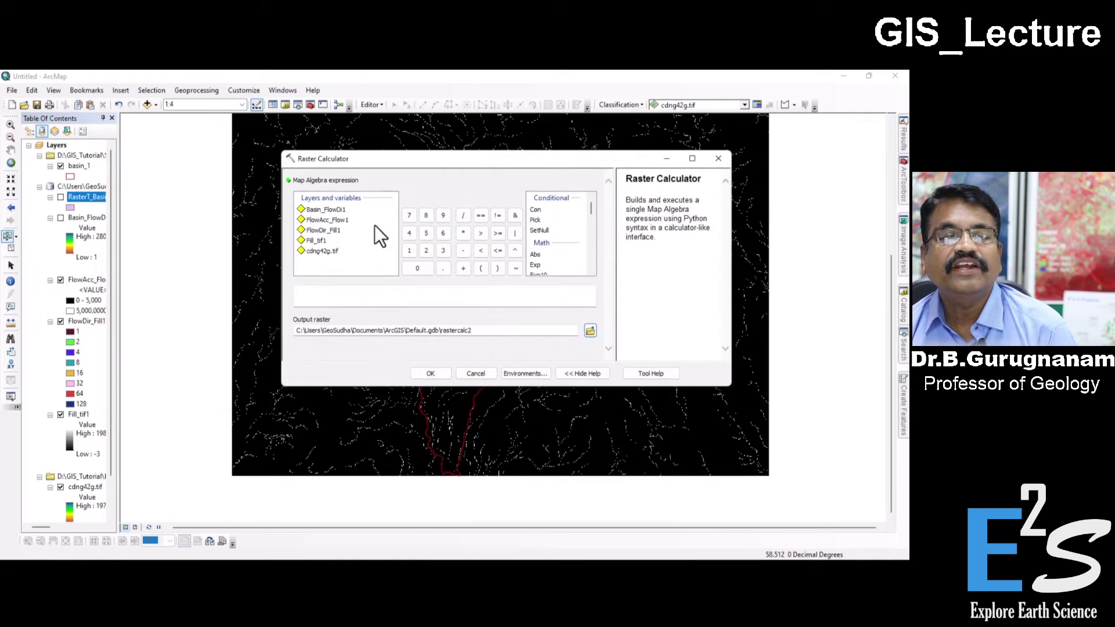
double_click(336, 221)
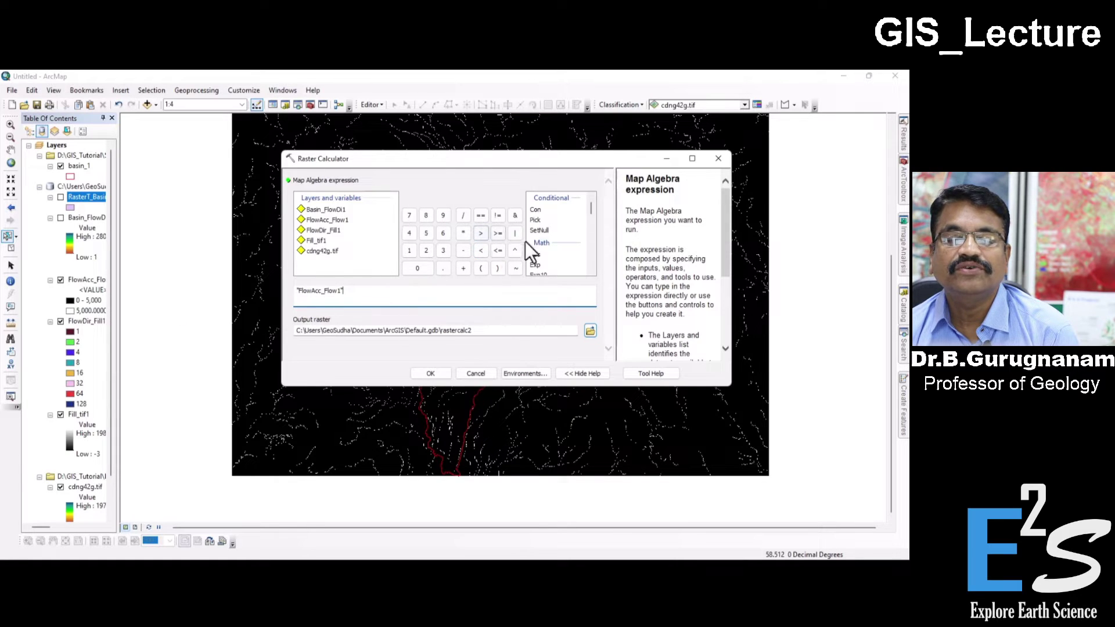
left_click(480, 234)
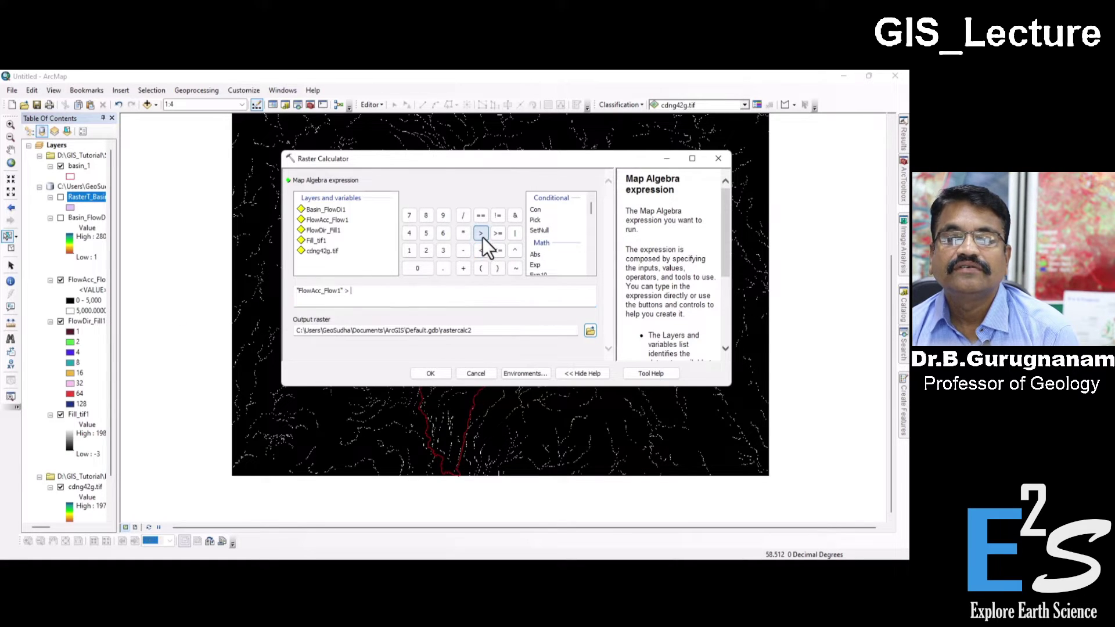
type("5000")
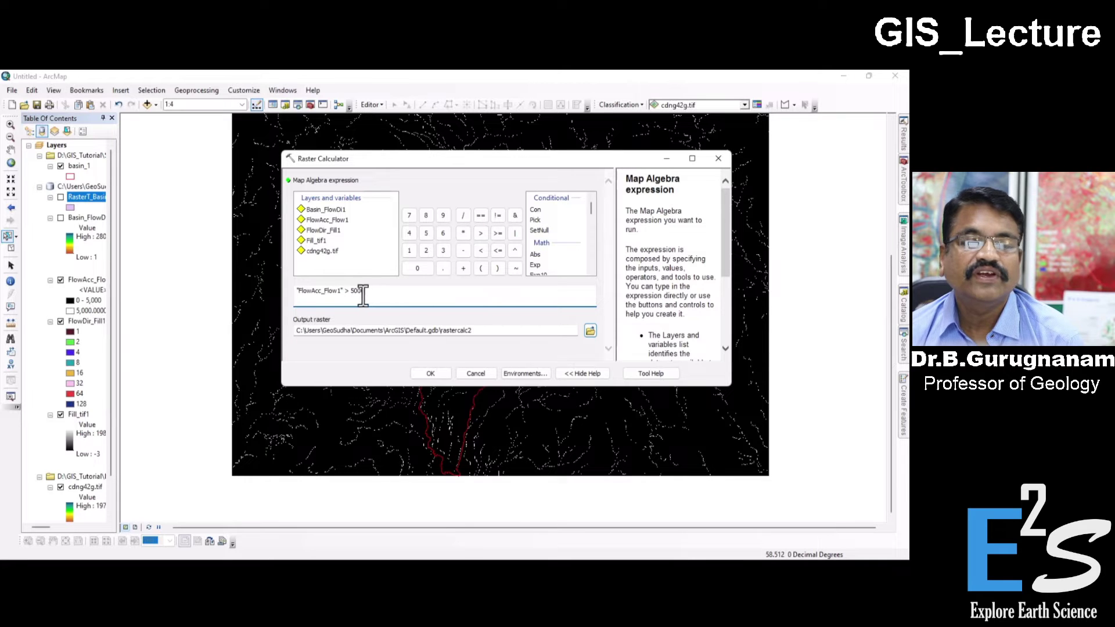
left_click(430, 373)
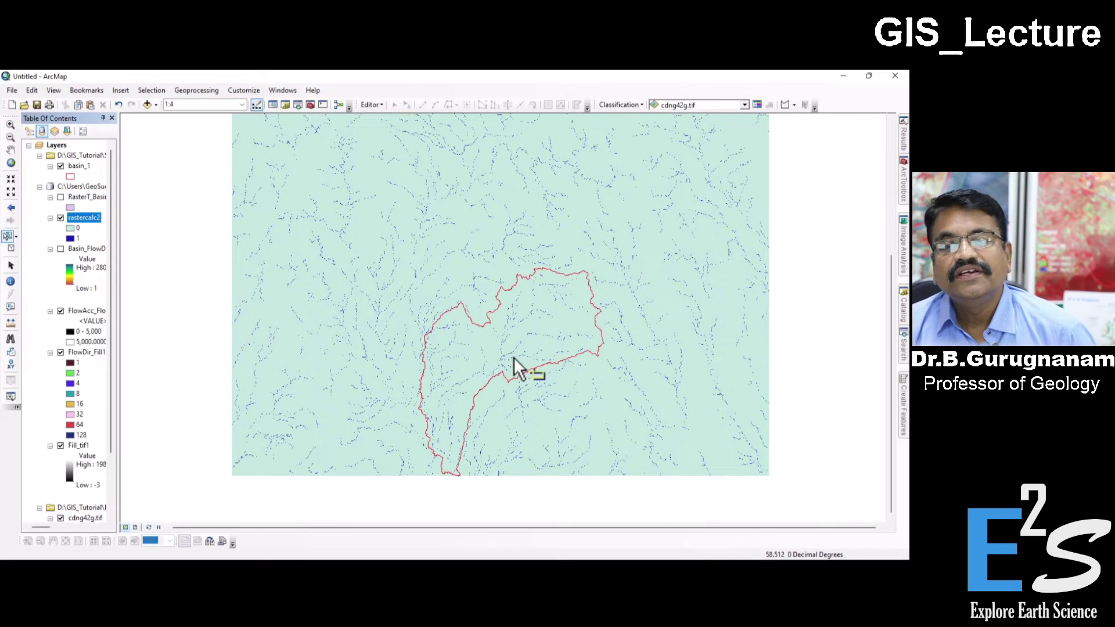
Step: Start the Raster to Polyline conversion tool and choose rastercalc2 as its input raster
scroll(511, 369, "up", 2)
scroll(489, 375, "up", 2)
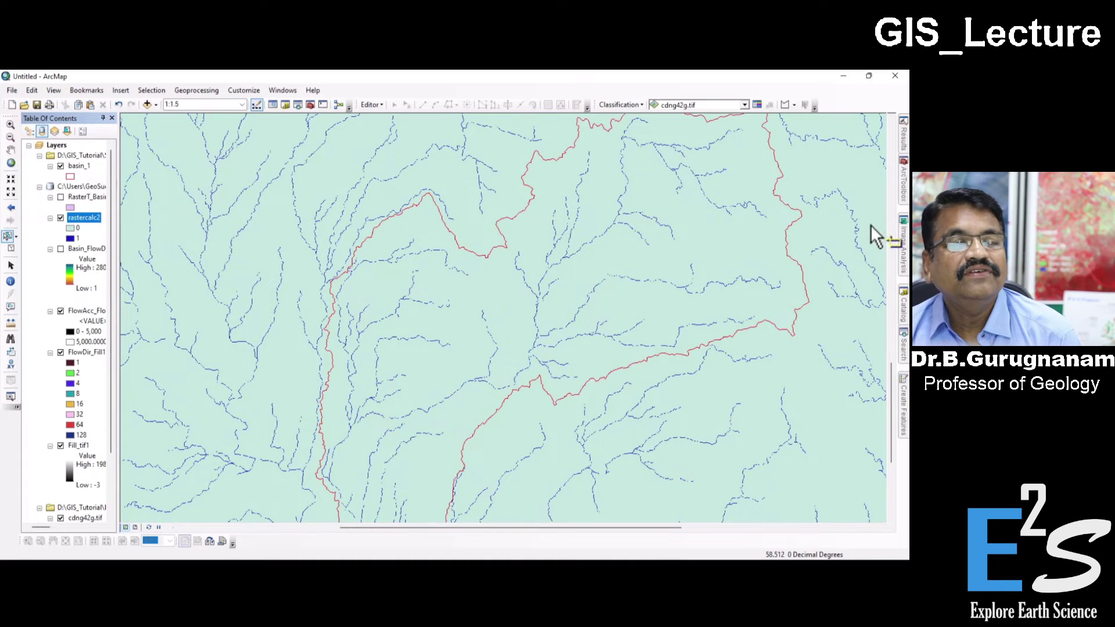
mouse_move(901, 192)
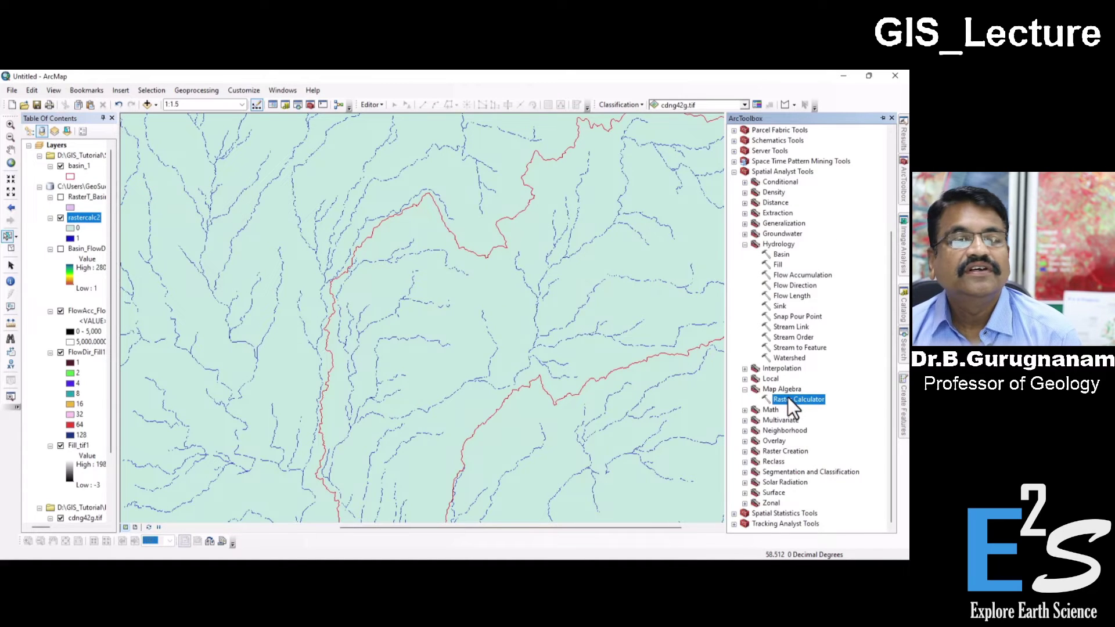
left_click(745, 244)
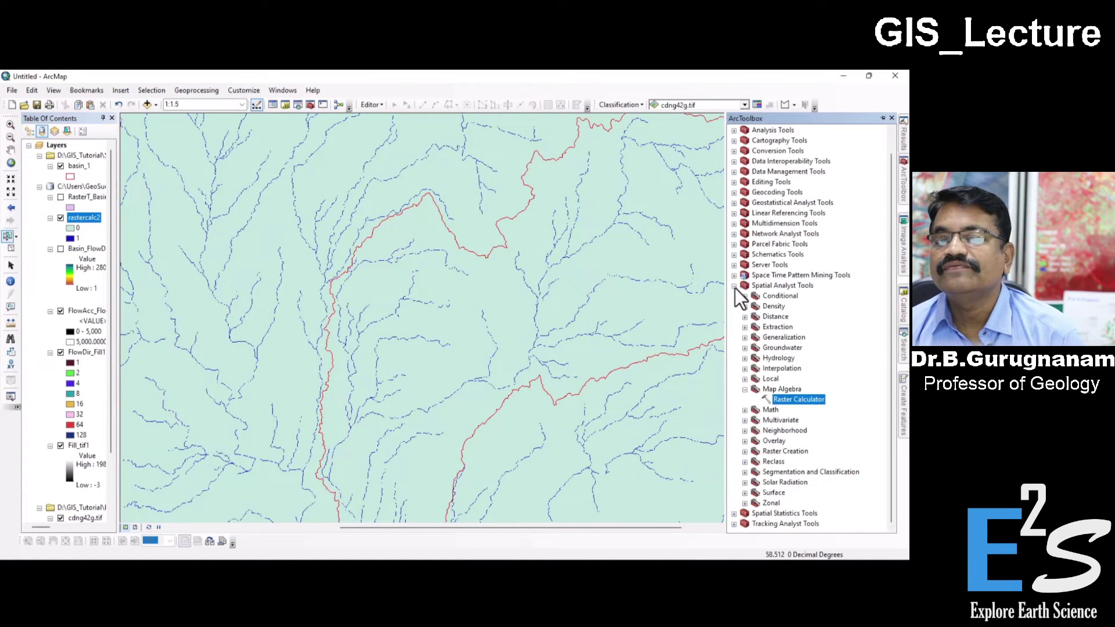
left_click(734, 306)
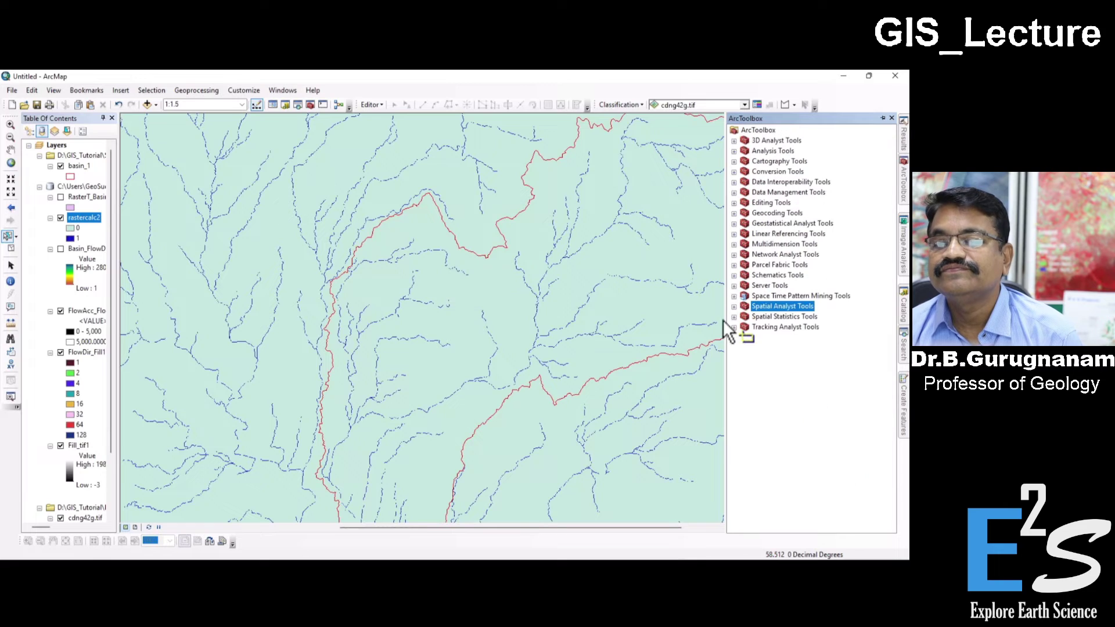
left_click(734, 172)
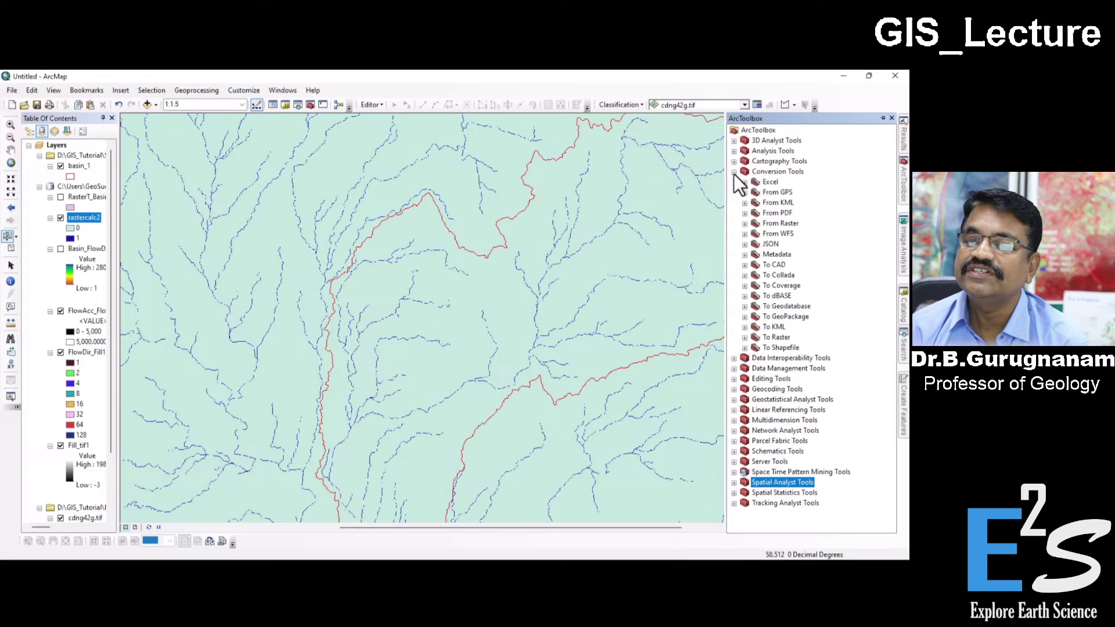
double_click(781, 224)
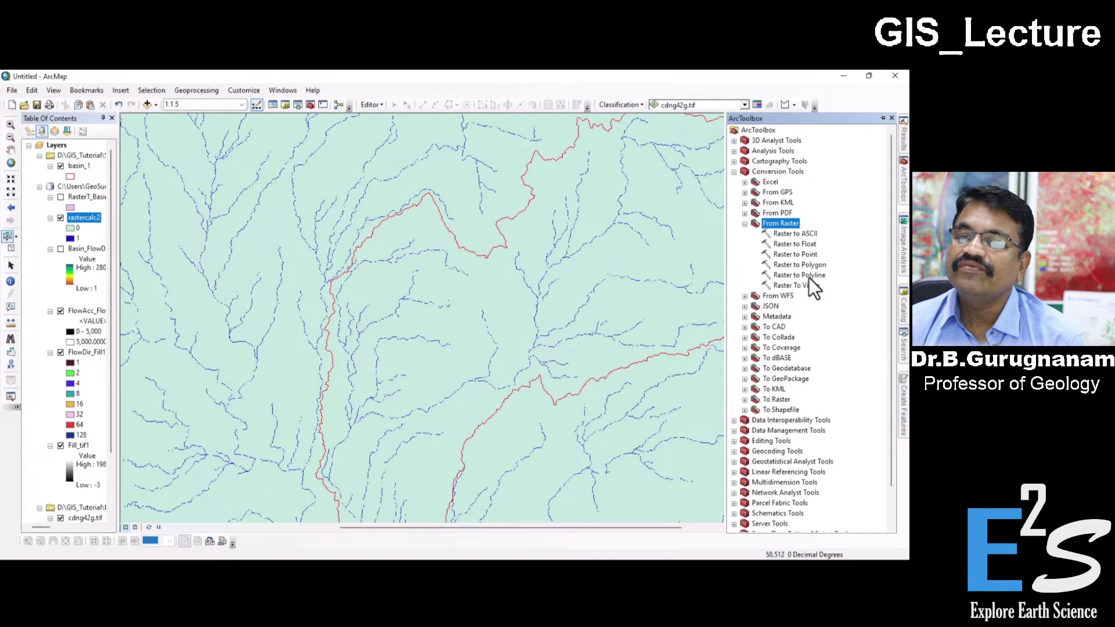
left_click(812, 277)
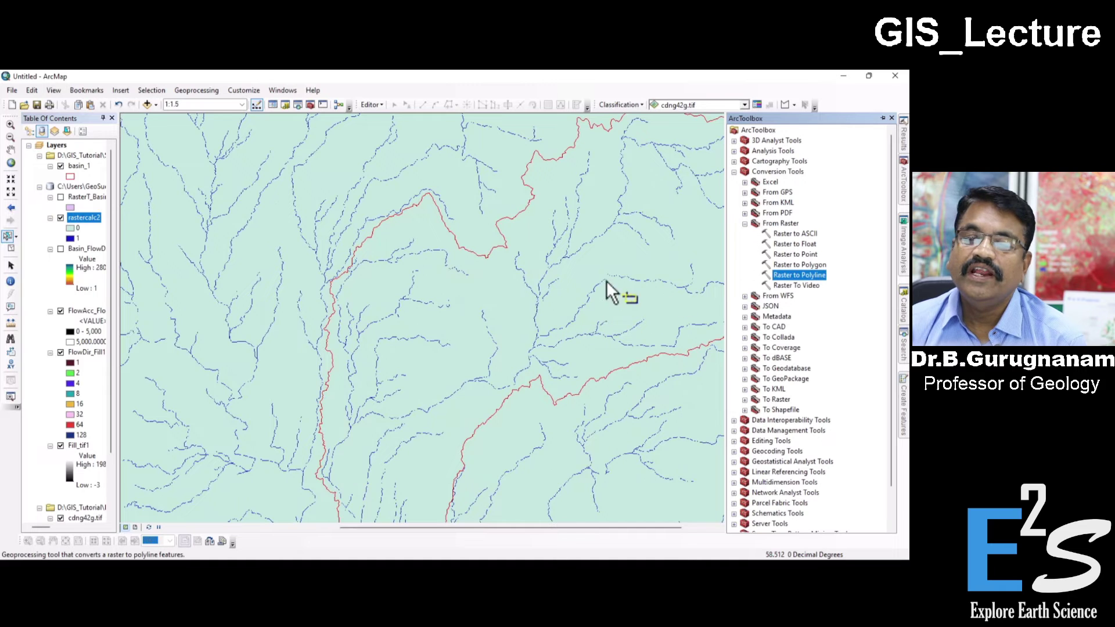
double_click(809, 275)
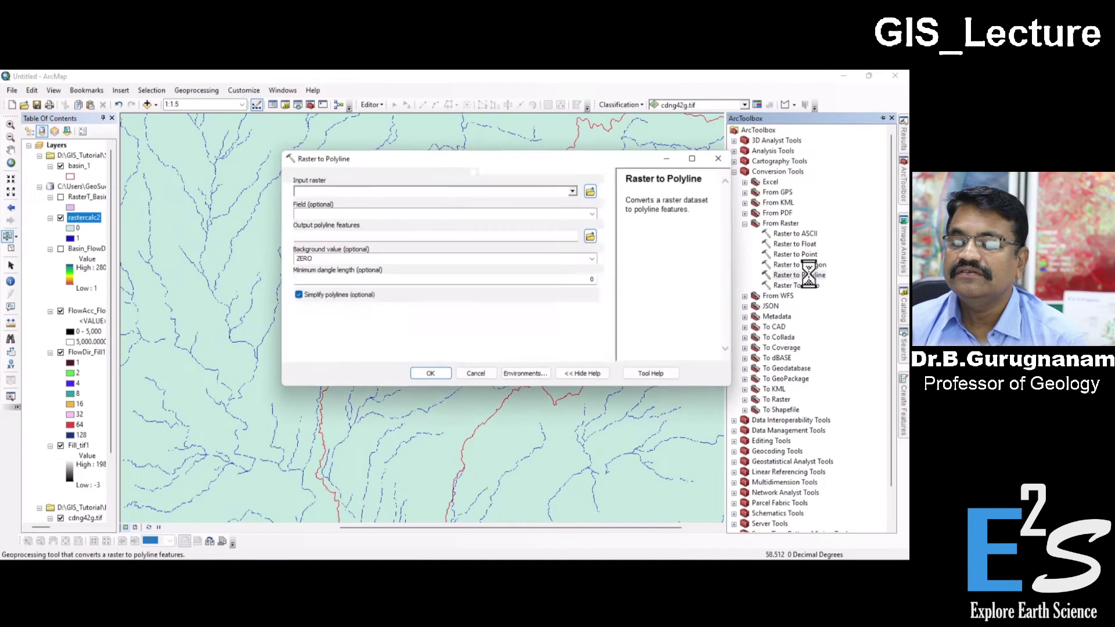
left_click_drag(534, 157, 640, 162)
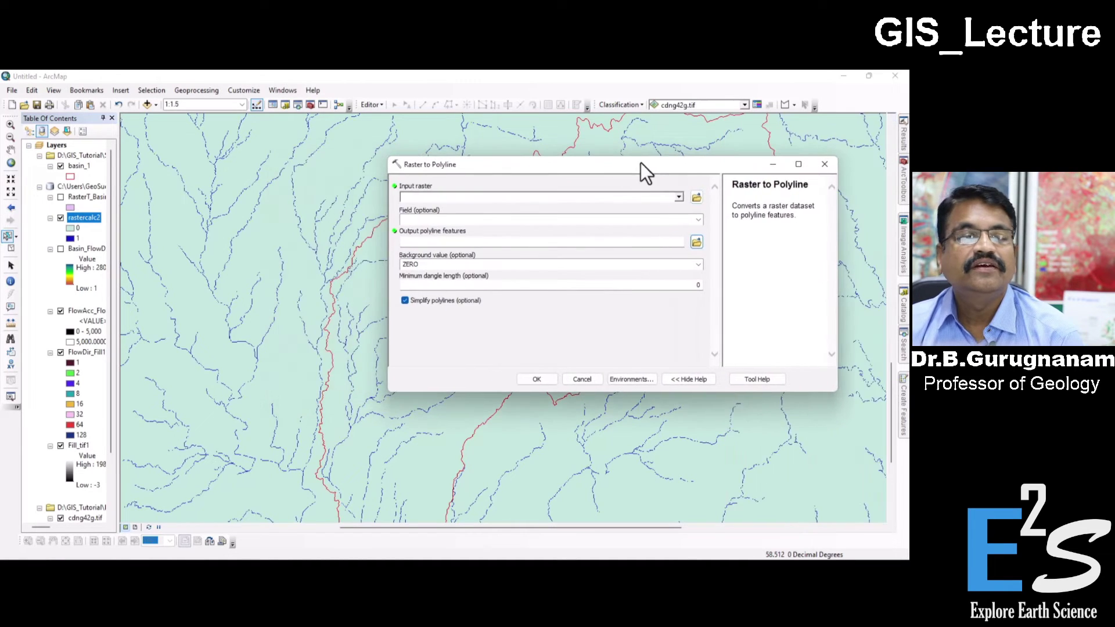
left_click(678, 197)
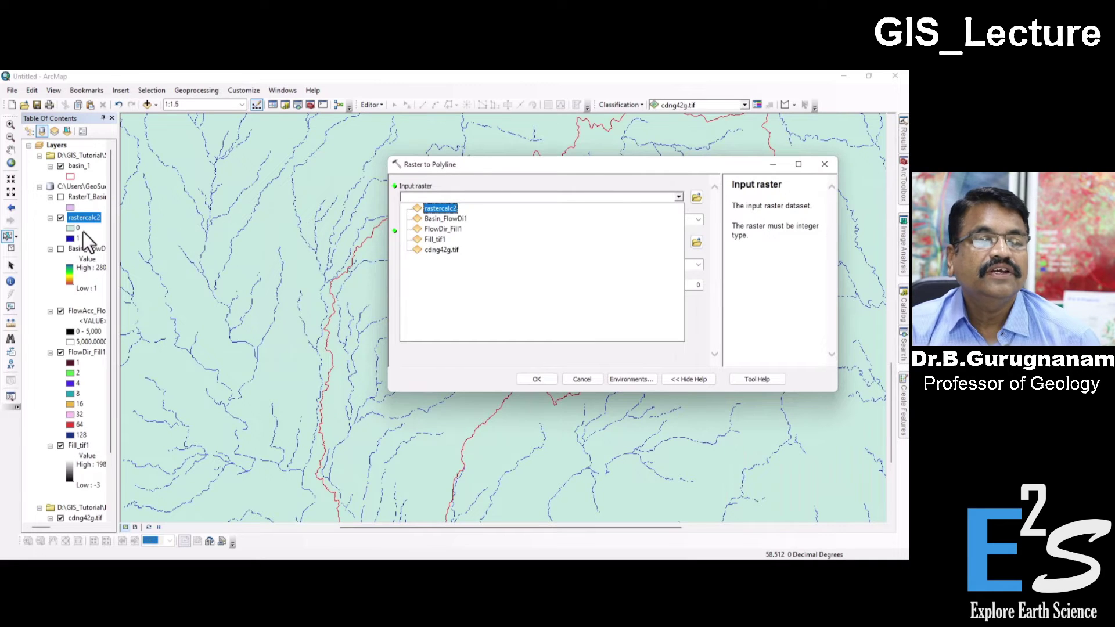
left_click(455, 211)
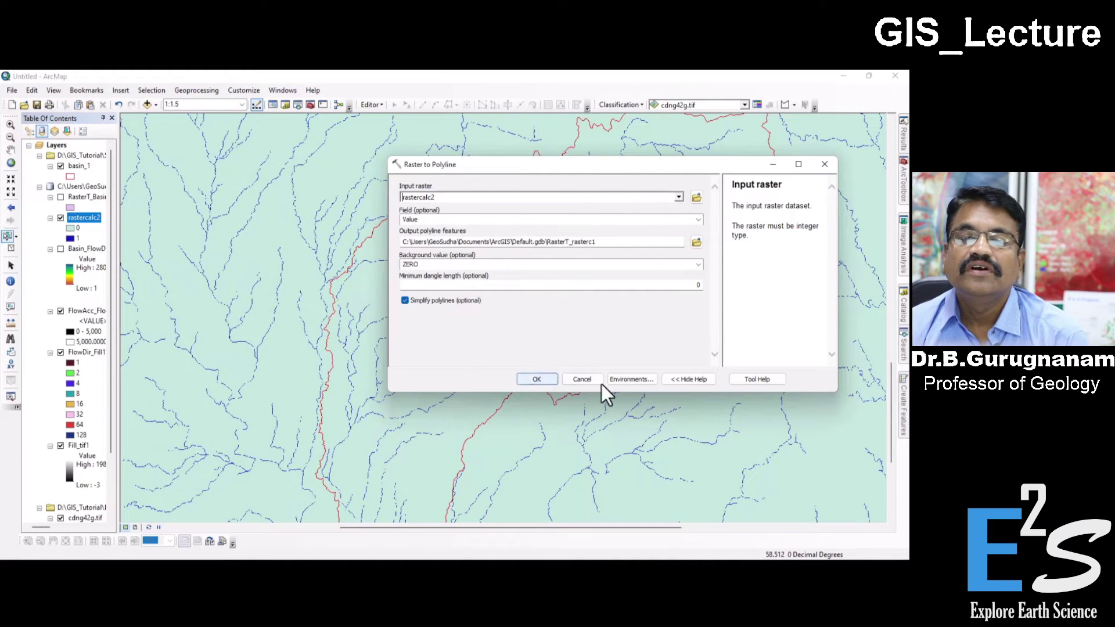
Step: Set the Raster to Polyline environment's processing extent to match the basin_1 layer
left_click(635, 380)
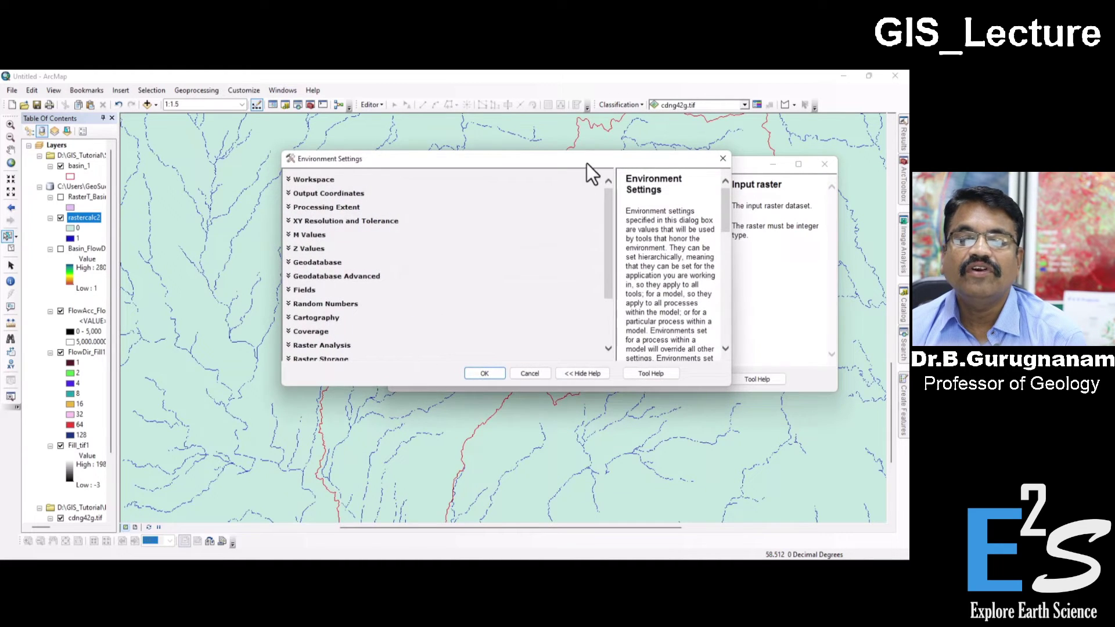
left_click(723, 159)
left_click_drag(690, 166, 807, 252)
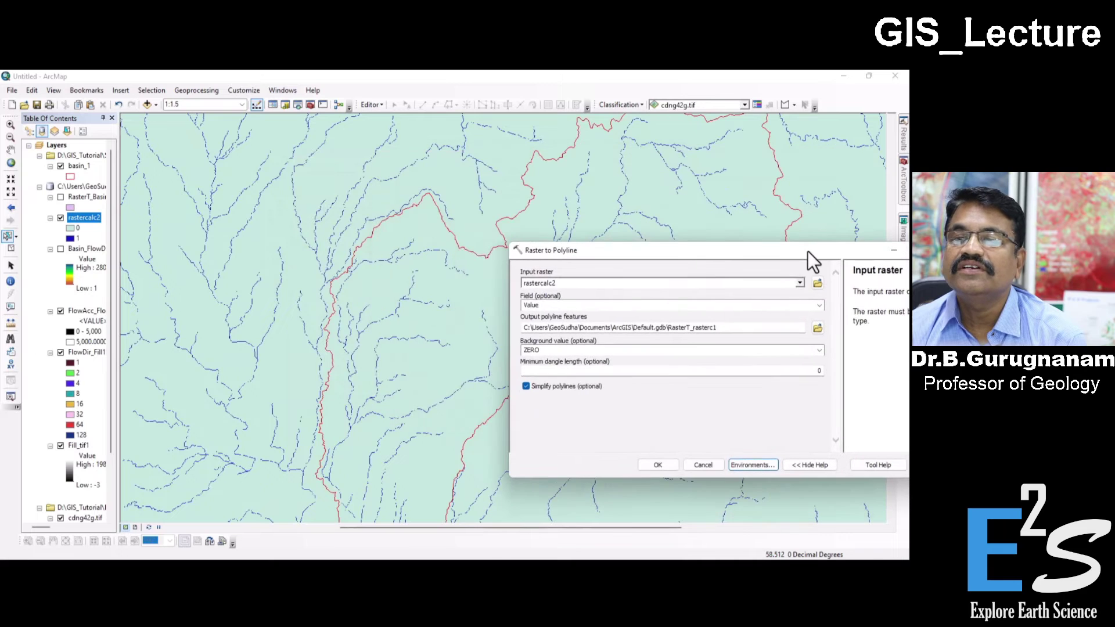
scroll(352, 291, "up", 3)
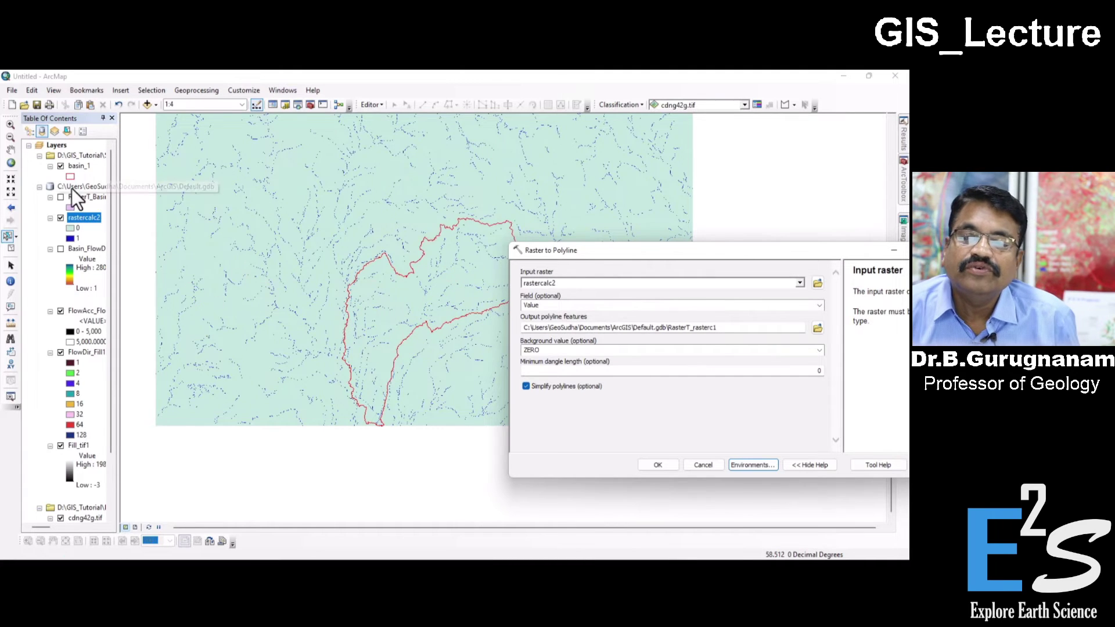
left_click(85, 167)
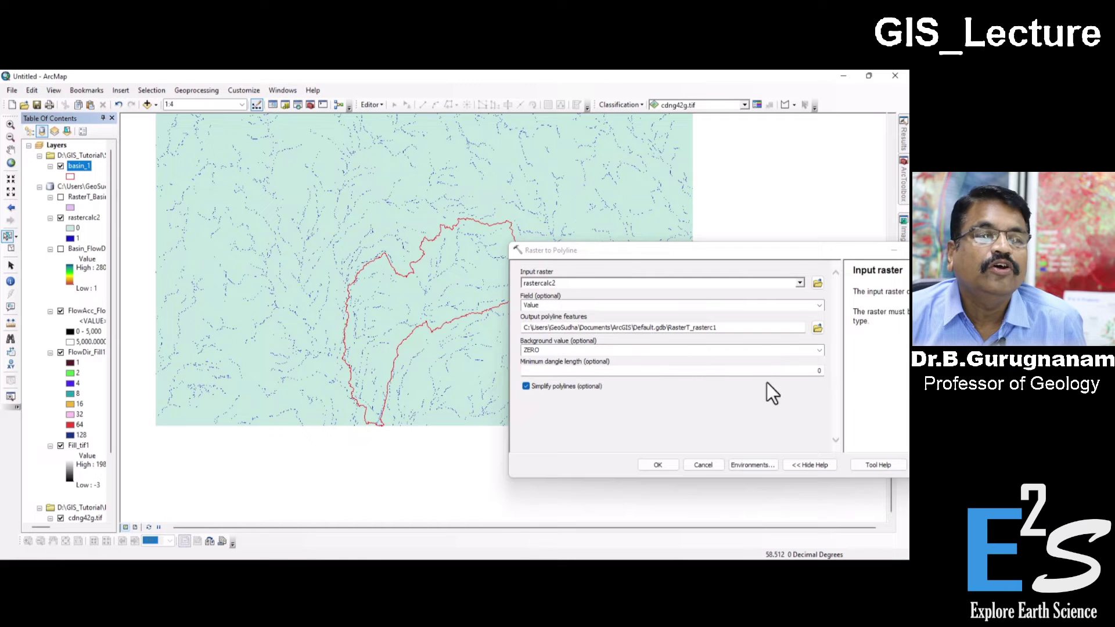
left_click(752, 465)
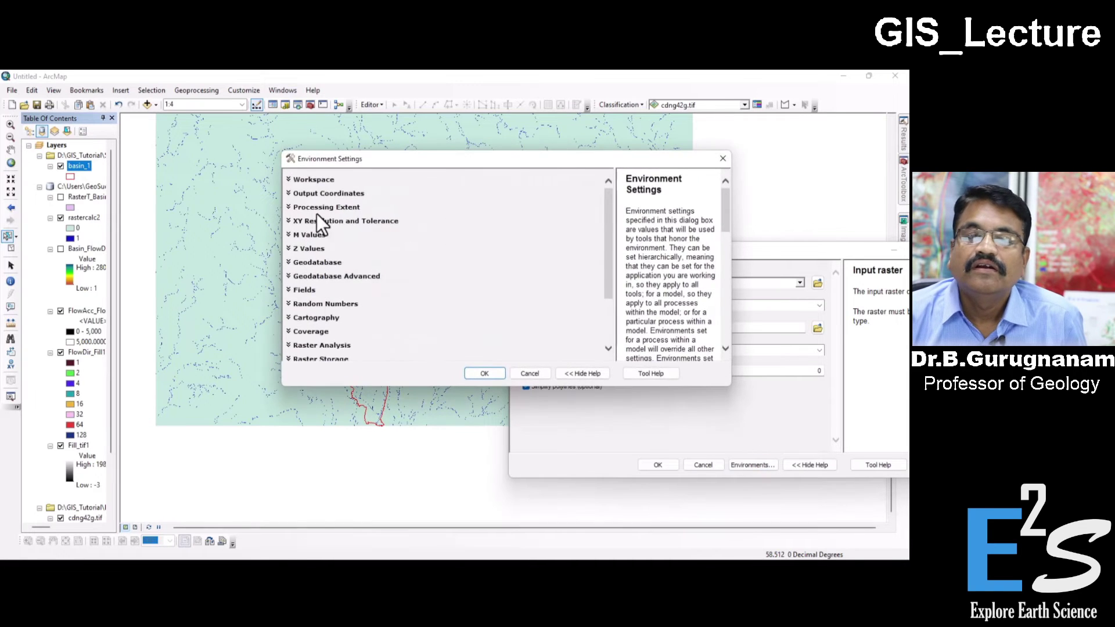
left_click(327, 207)
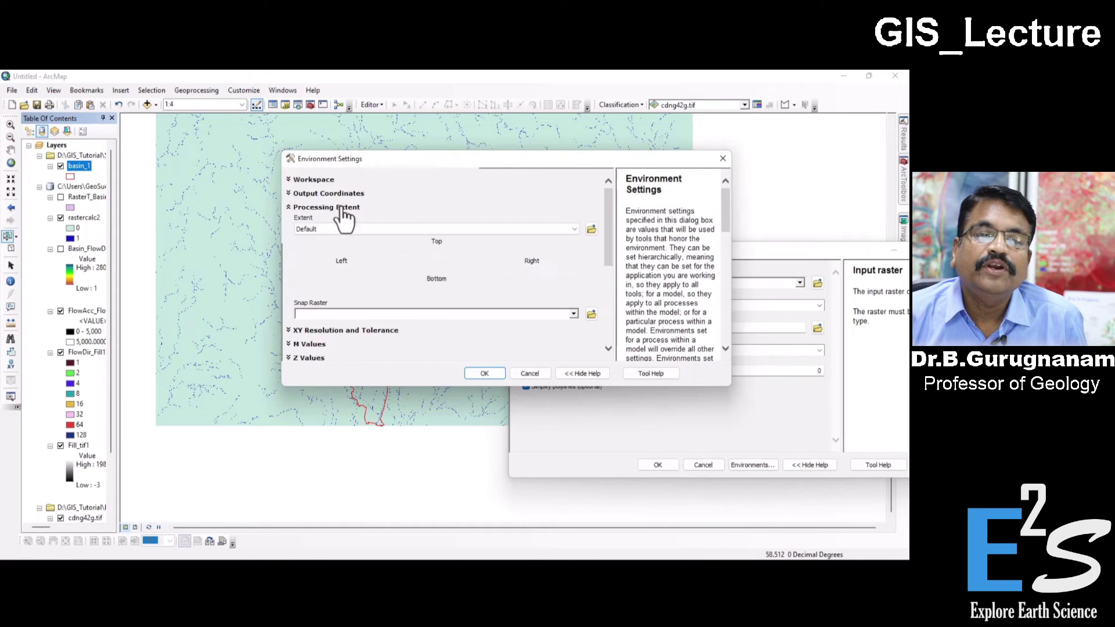
left_click(573, 232)
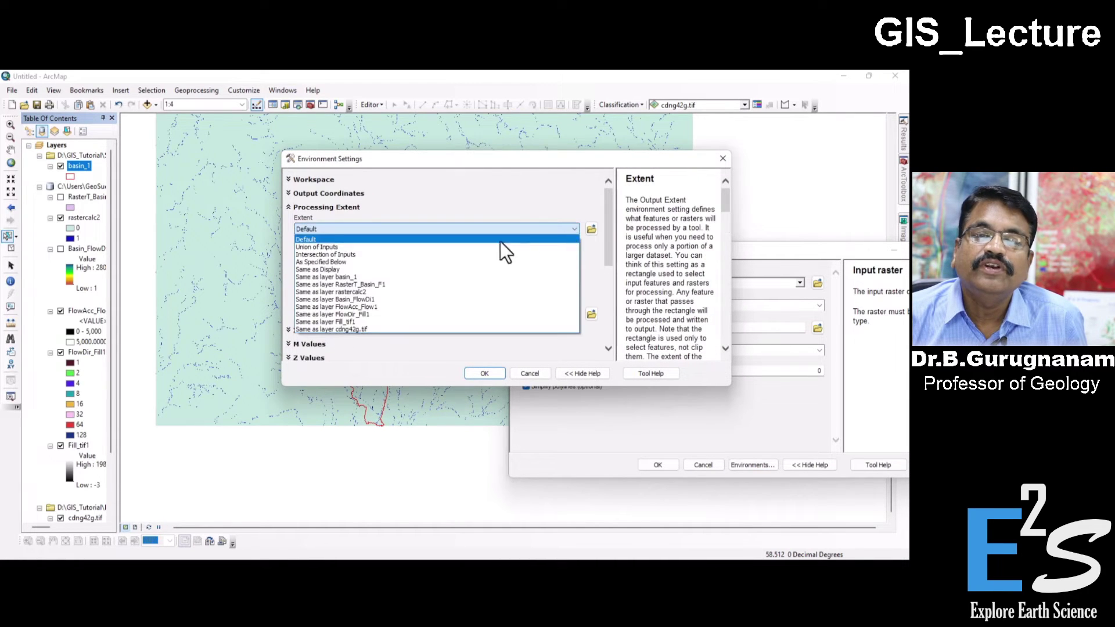
left_click(371, 278)
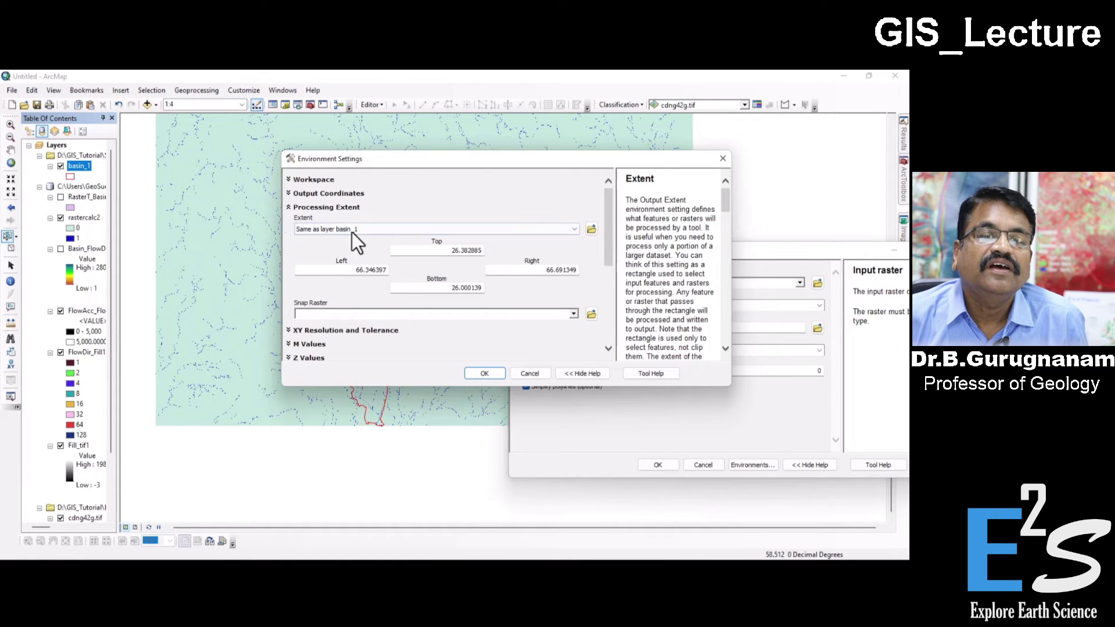
Step: Set basin_1 as the raster analysis mask and run the polyline conversion of rastercalc2 with simplified polylines
left_click_drag(607, 252, 607, 350)
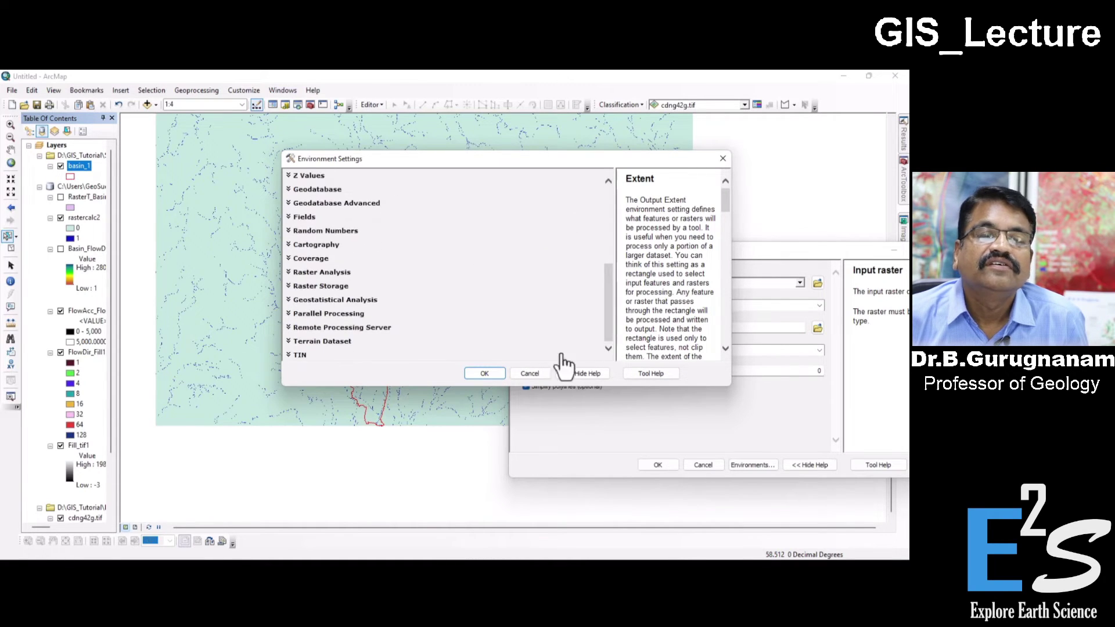
left_click(290, 273)
left_click(573, 333)
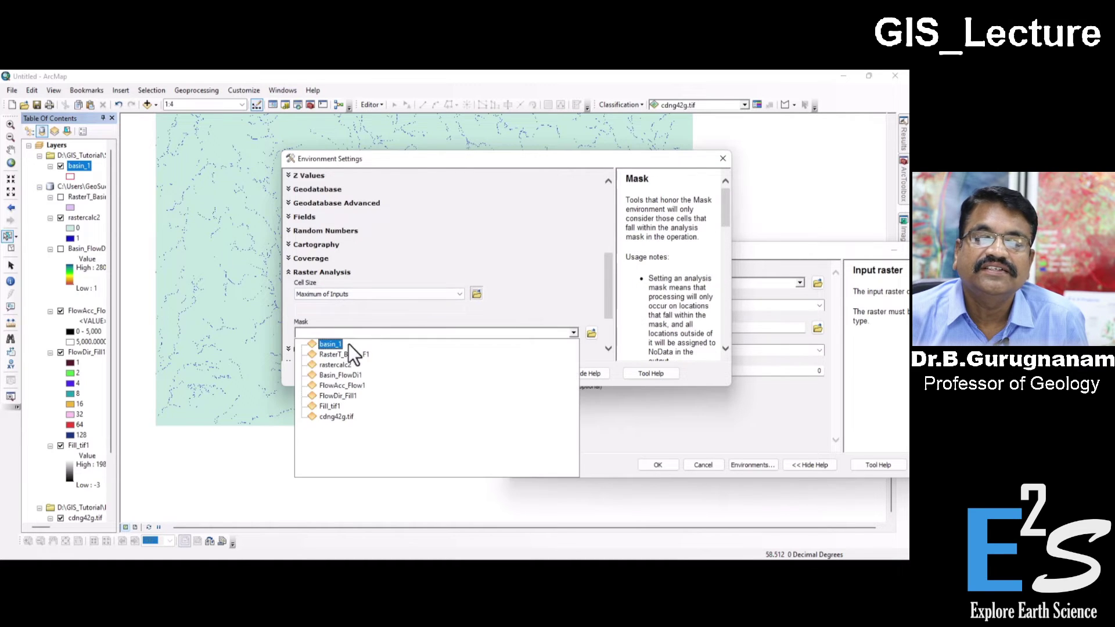
left_click(333, 344)
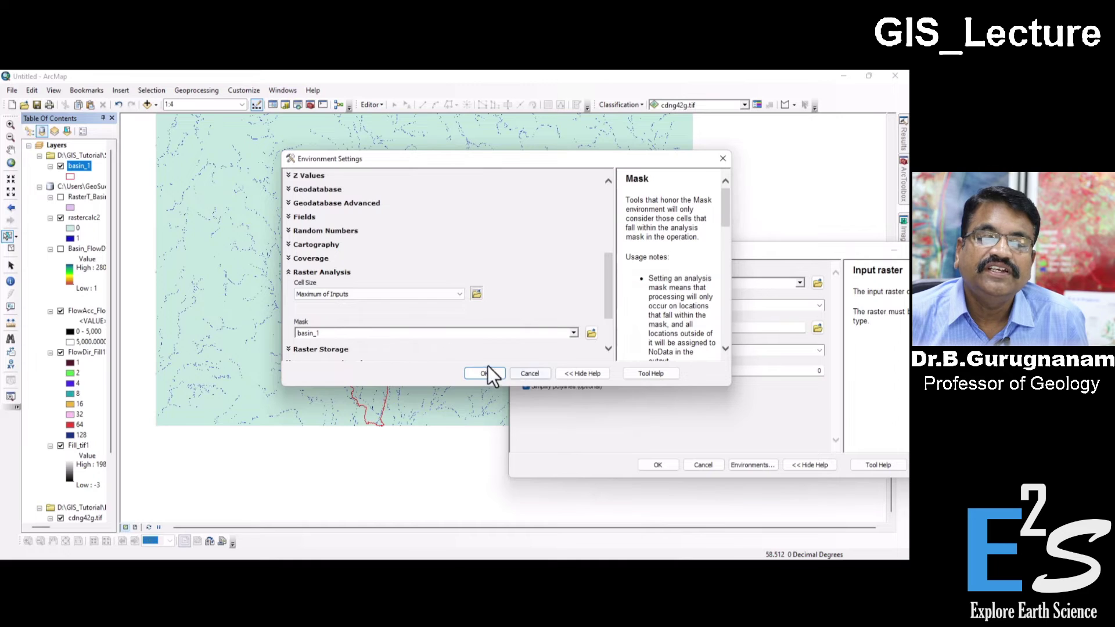
left_click(483, 372)
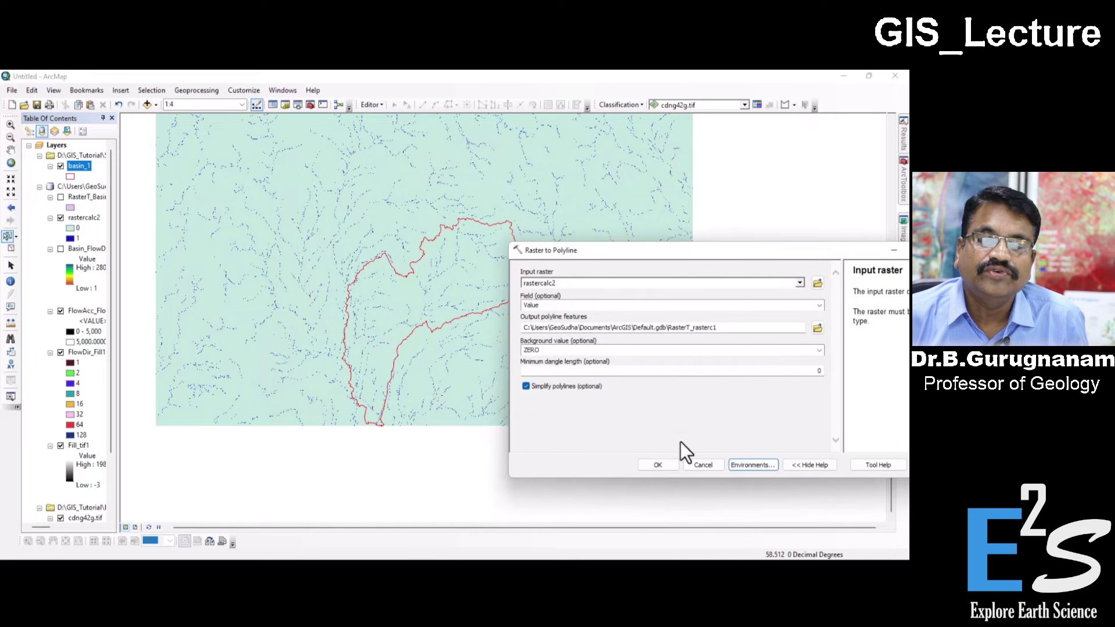
left_click(658, 463)
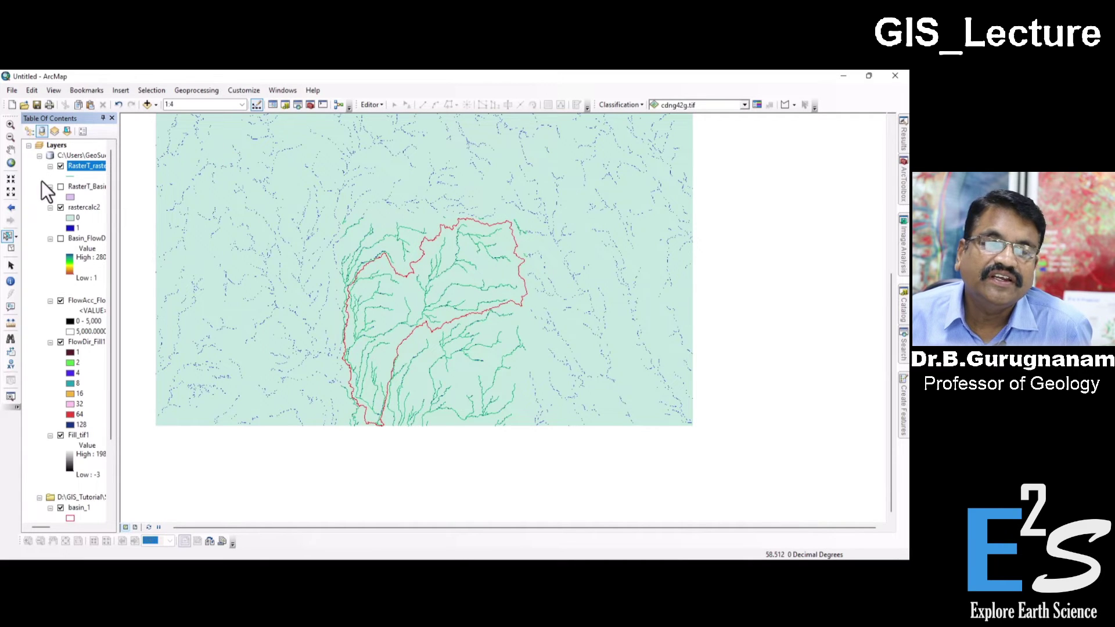
Step: Hide the basin_1, rastercalc2, flow direction, flow accumulation and Fill_tif1 layers on the map
left_click(59, 507)
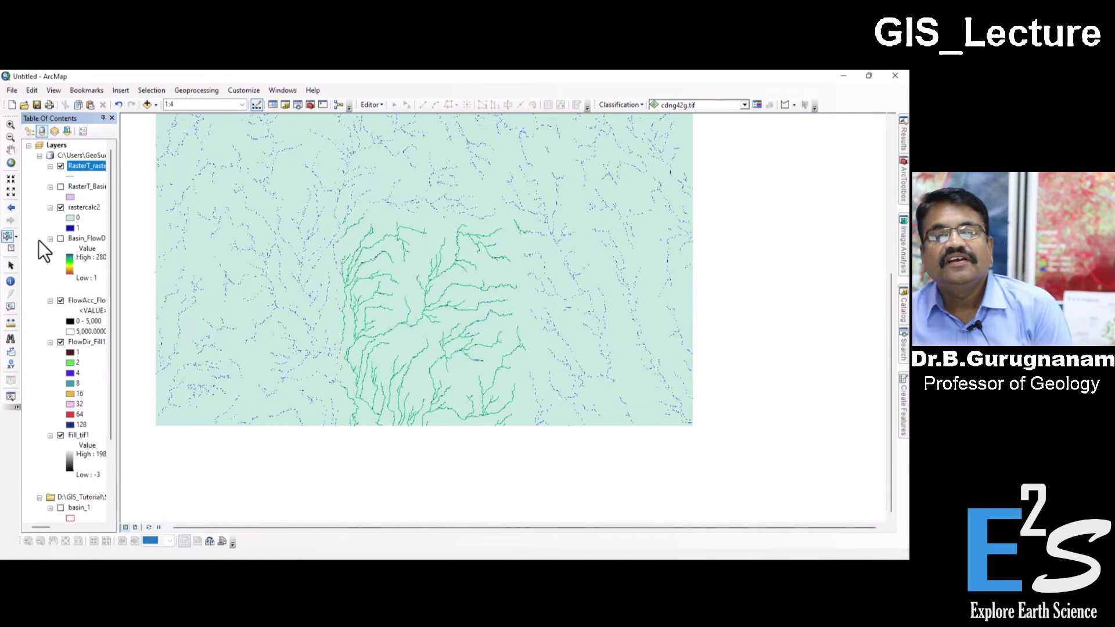
left_click(29, 146)
left_click(29, 146)
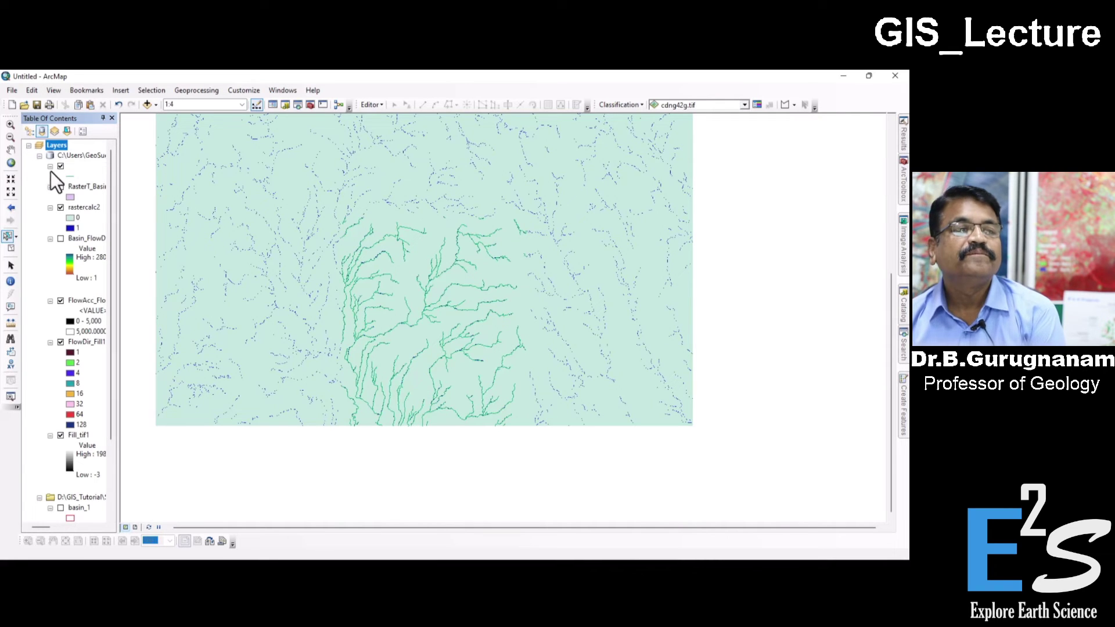
left_click(59, 208)
left_click(60, 342)
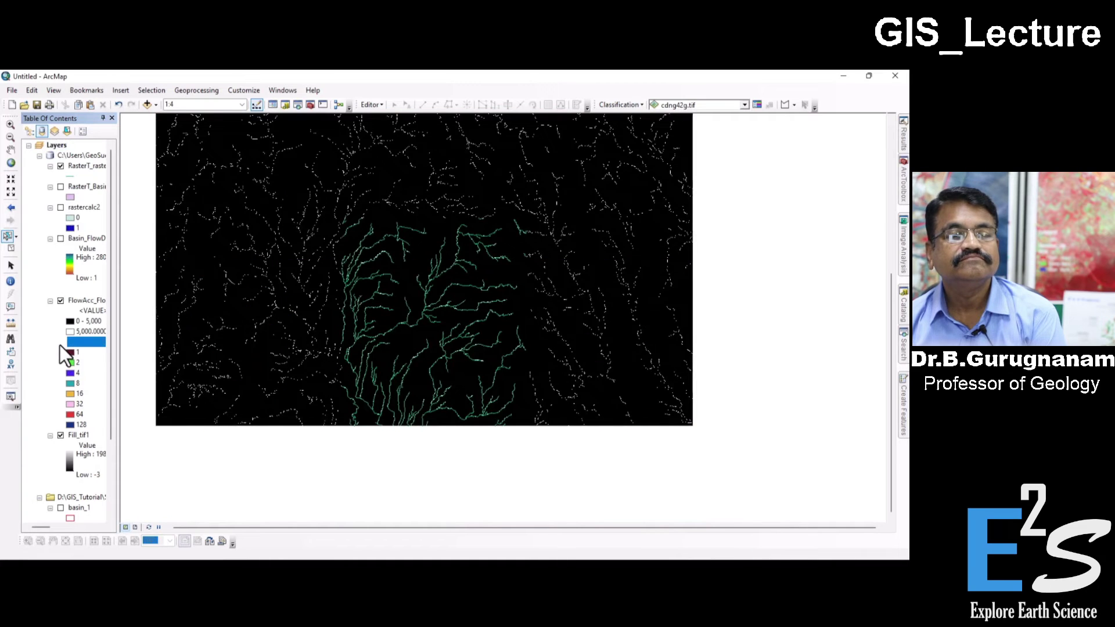
left_click(61, 301)
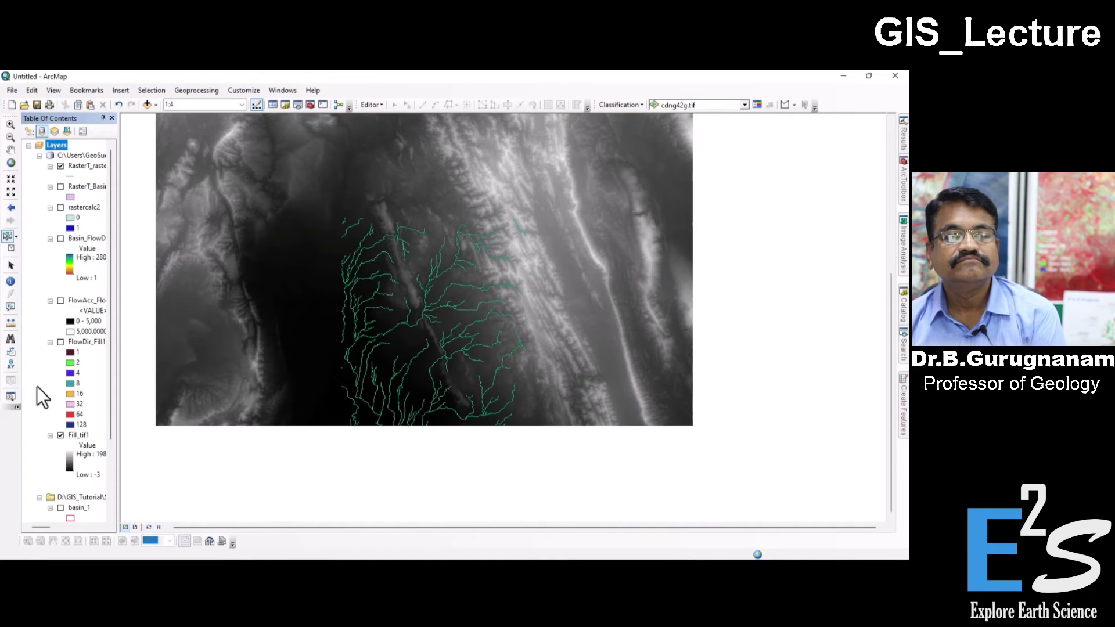
left_click(60, 436)
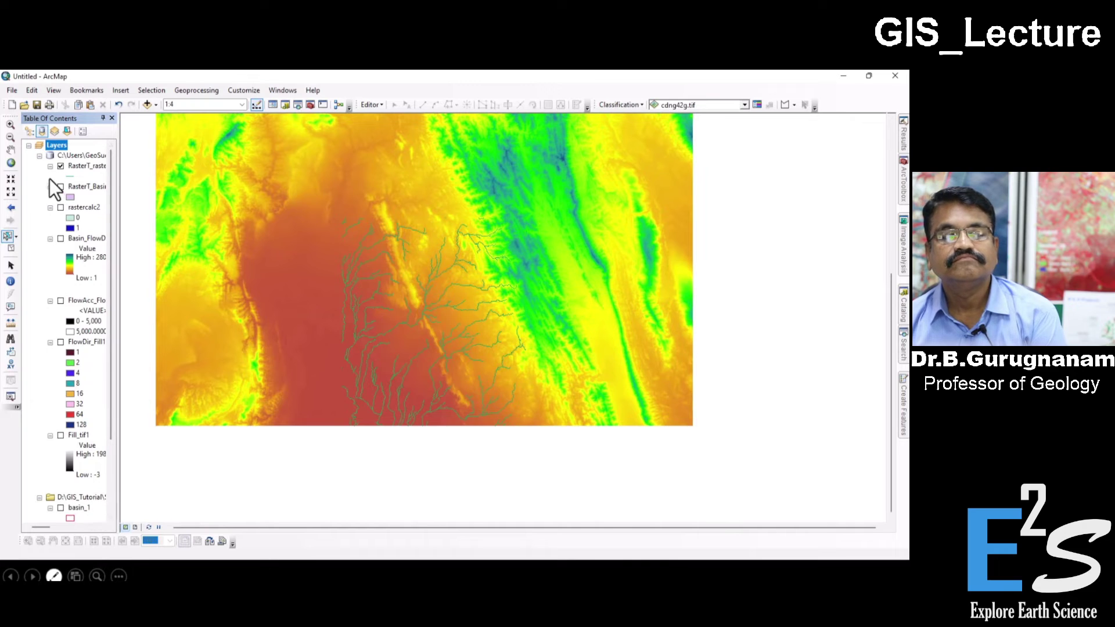
Step: List the layers by drawing order and collapse the legends of all rasters except Fill_tif1, plus that of RasterT_Basin_F1
left_click(29, 132)
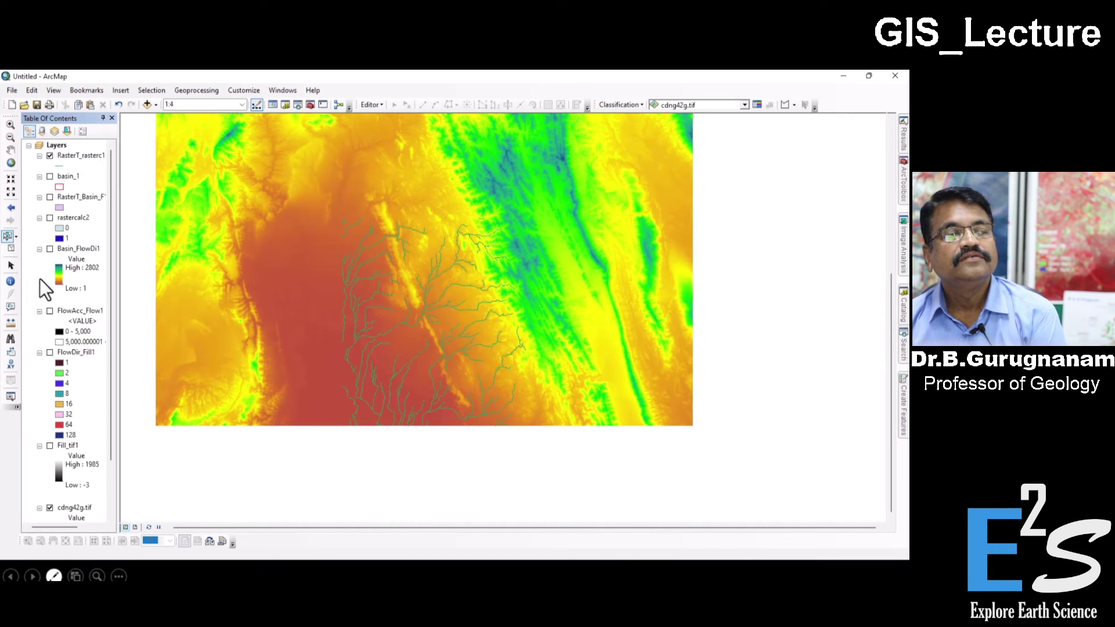
left_click(40, 353)
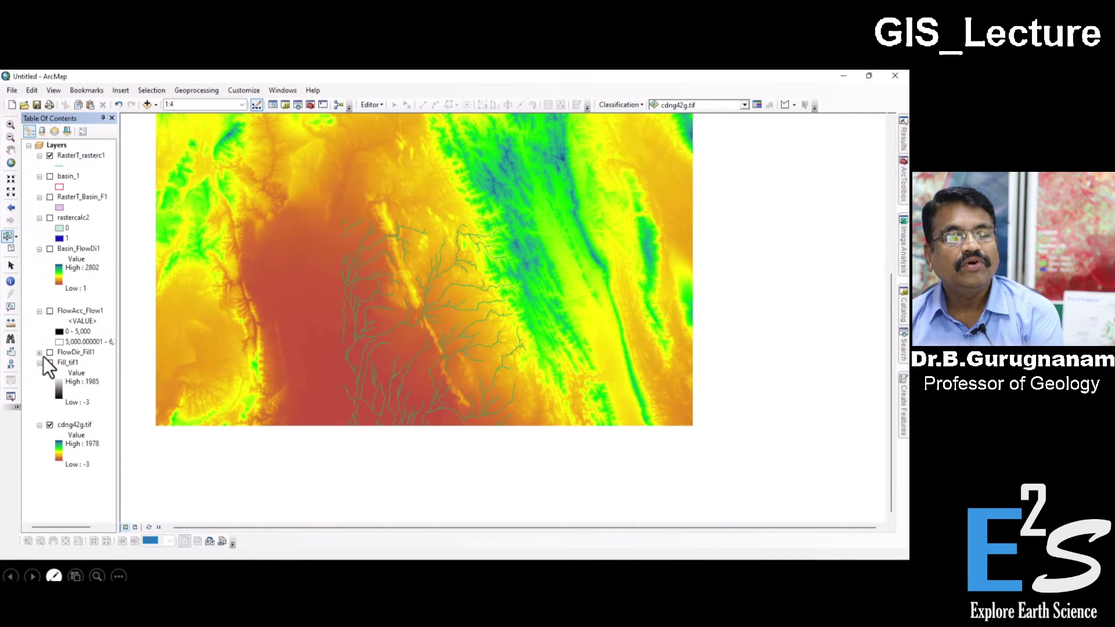
left_click(40, 311)
left_click(39, 248)
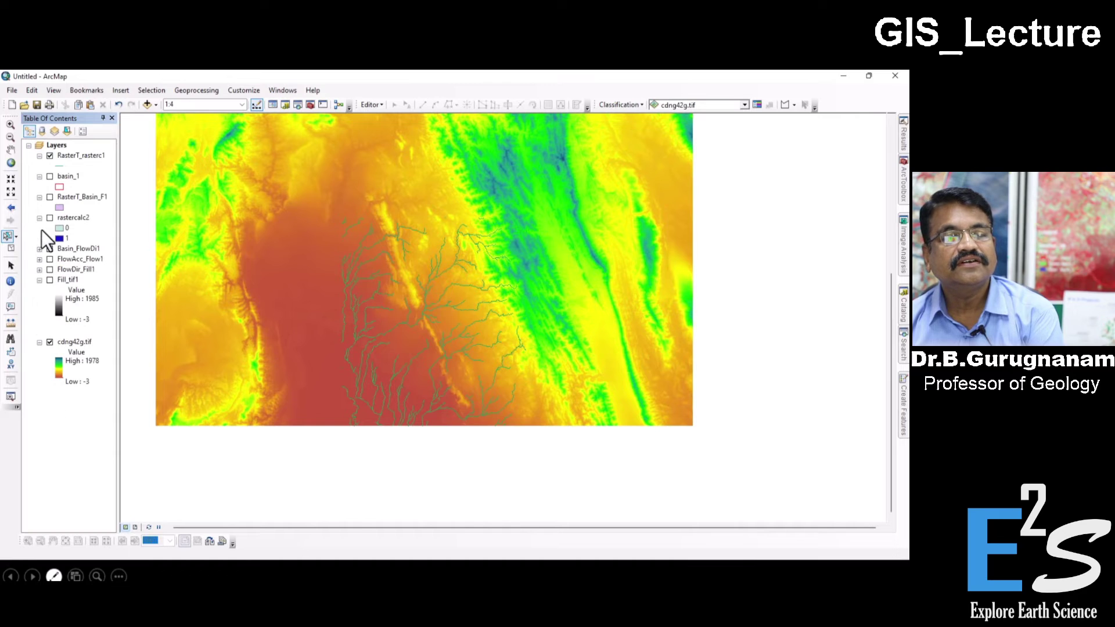
left_click(40, 218)
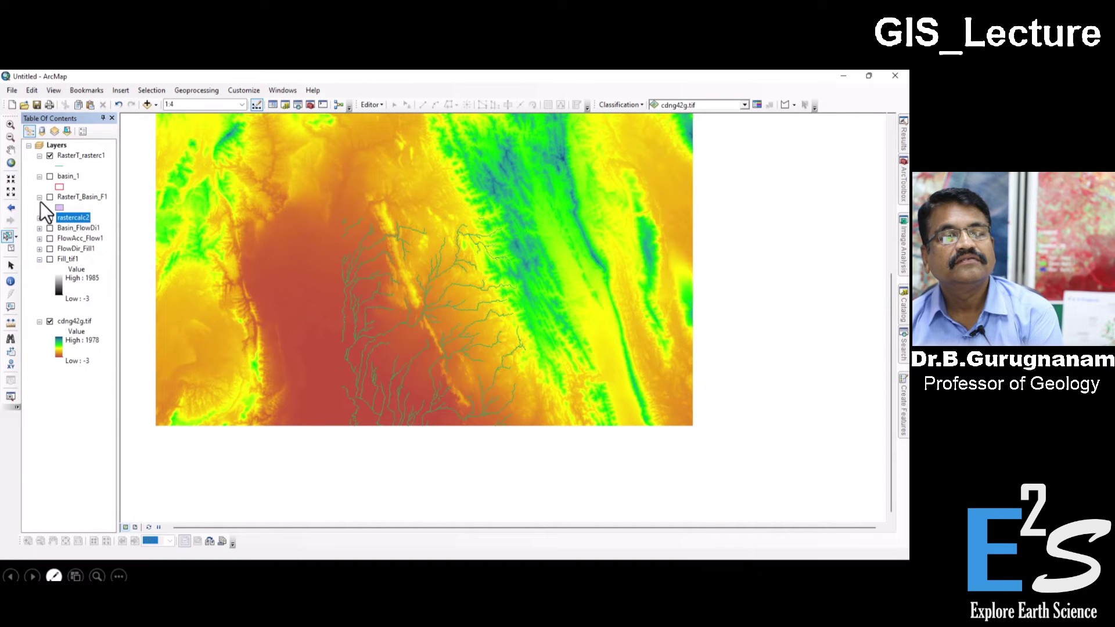
left_click(40, 197)
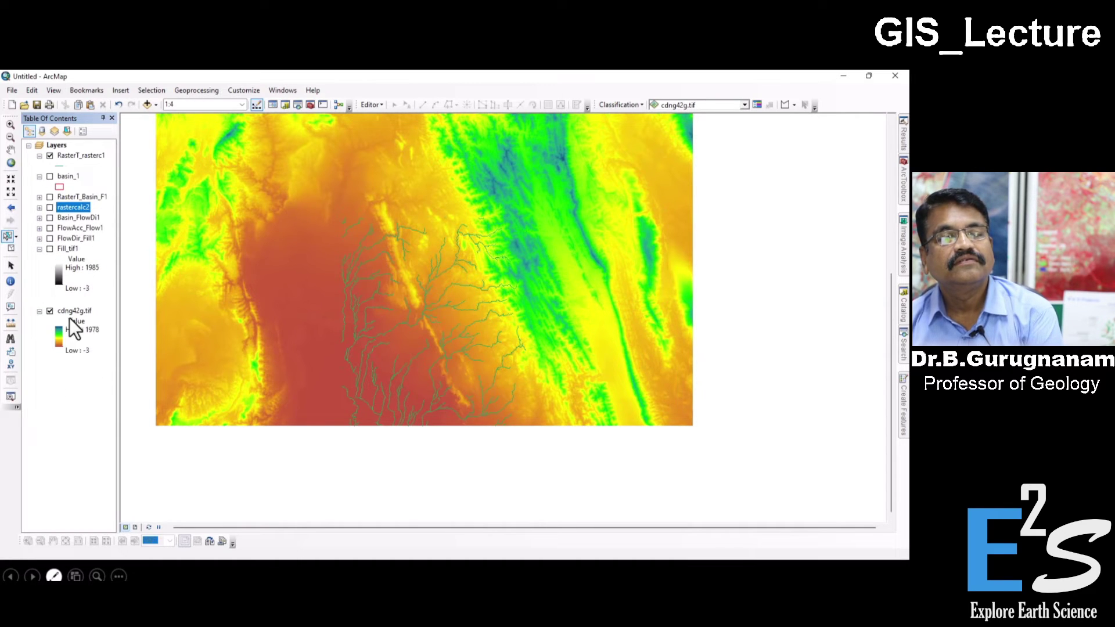
left_click(40, 311)
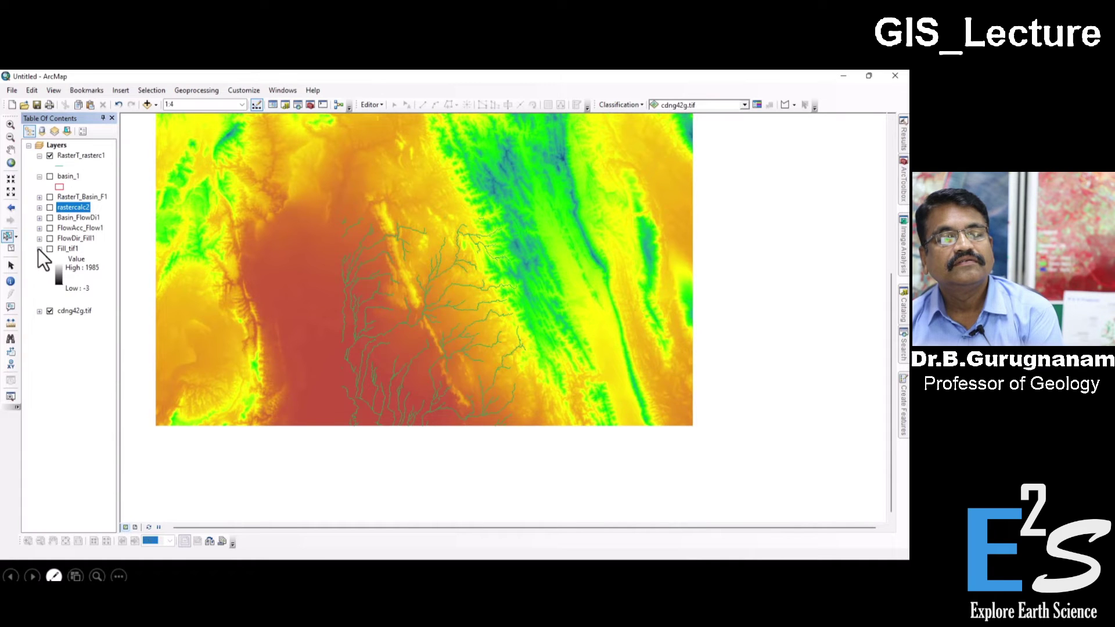
Step: Hide the cdng42g.tif elevation layer and show the basin_1 boundary with the stream polylines
left_click(50, 312)
left_click(50, 312)
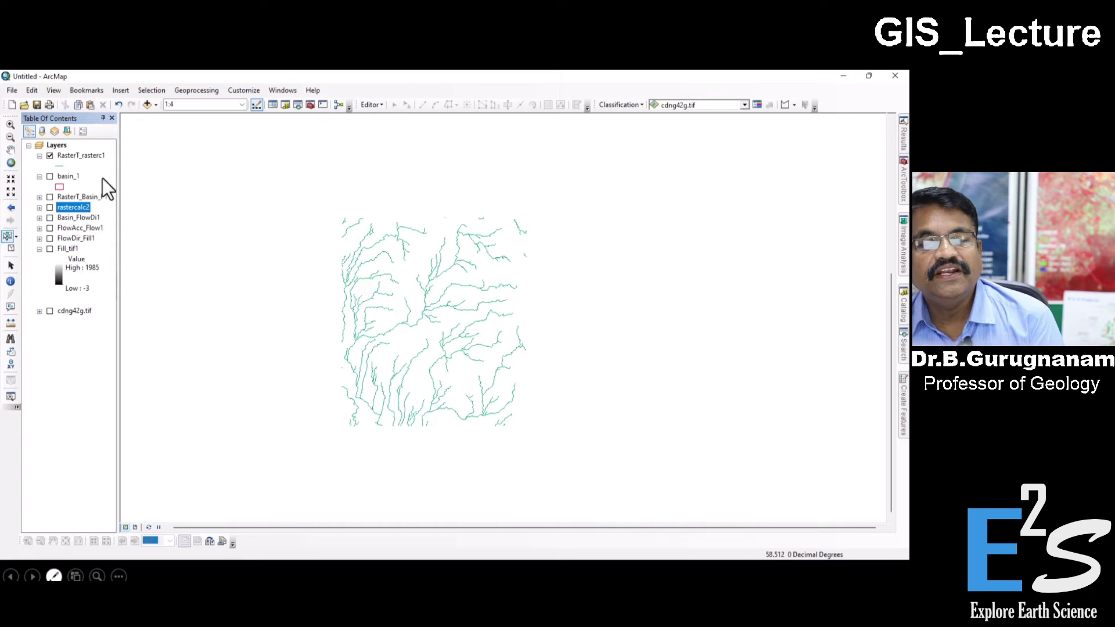
left_click(49, 176)
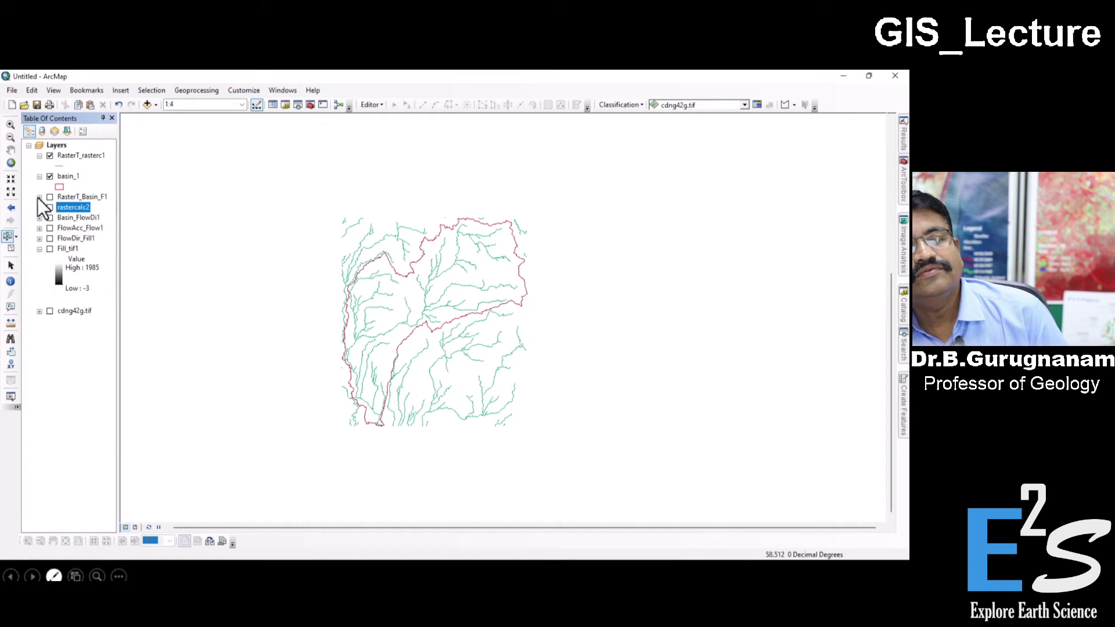
Step: Change the RasterT_rasterc1 stream line color to blue and look closer at the streams around the basin
left_click(59, 166)
left_click(786, 269)
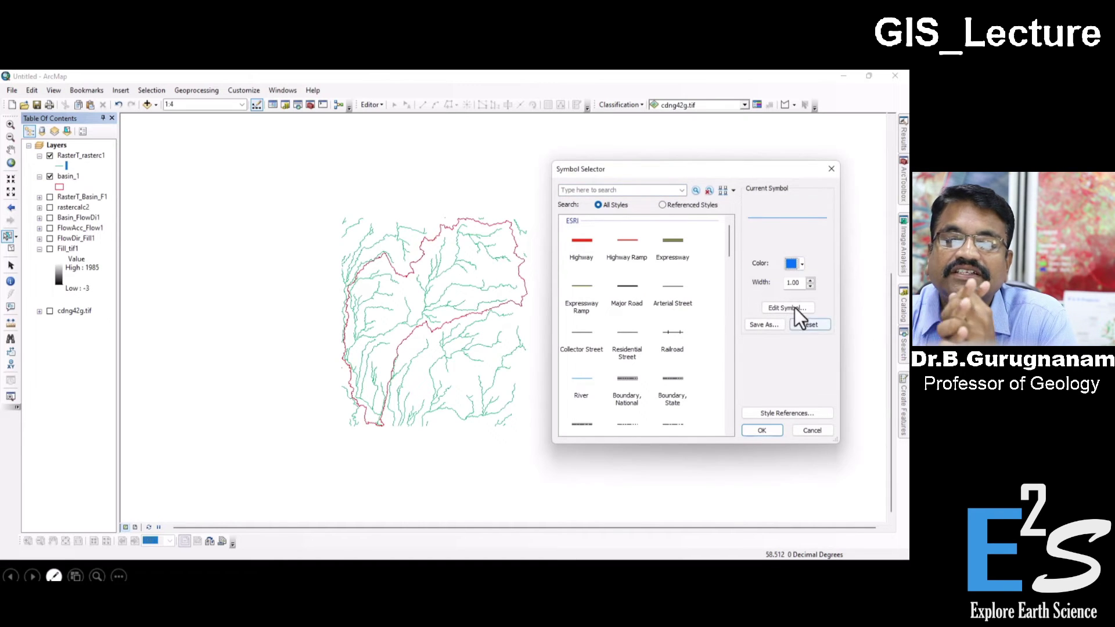
left_click(769, 430)
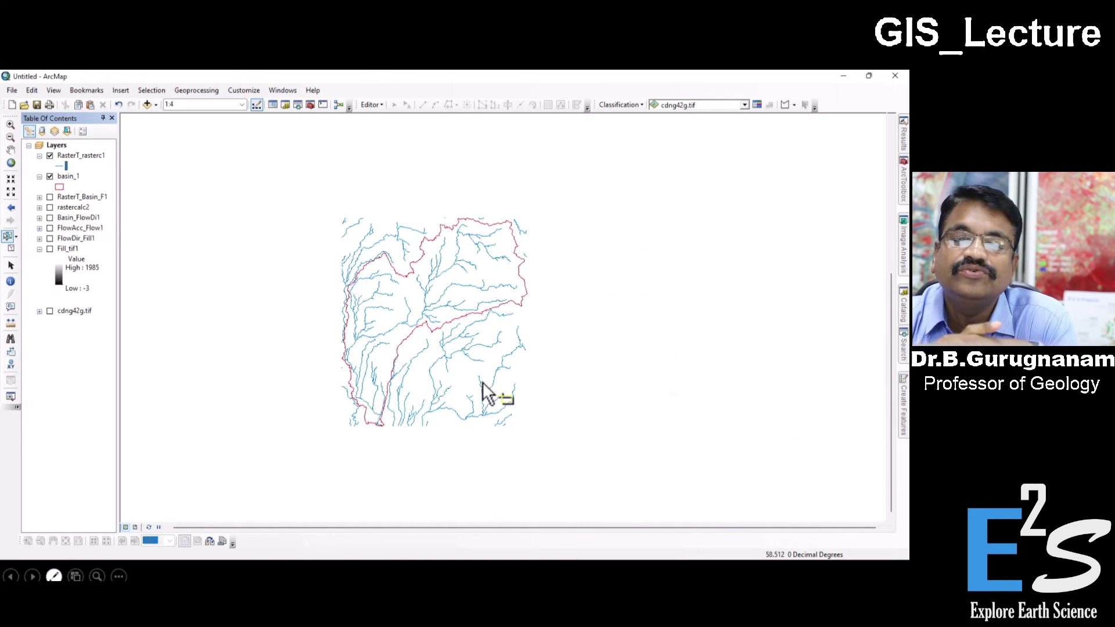
scroll(453, 311, "down", 2)
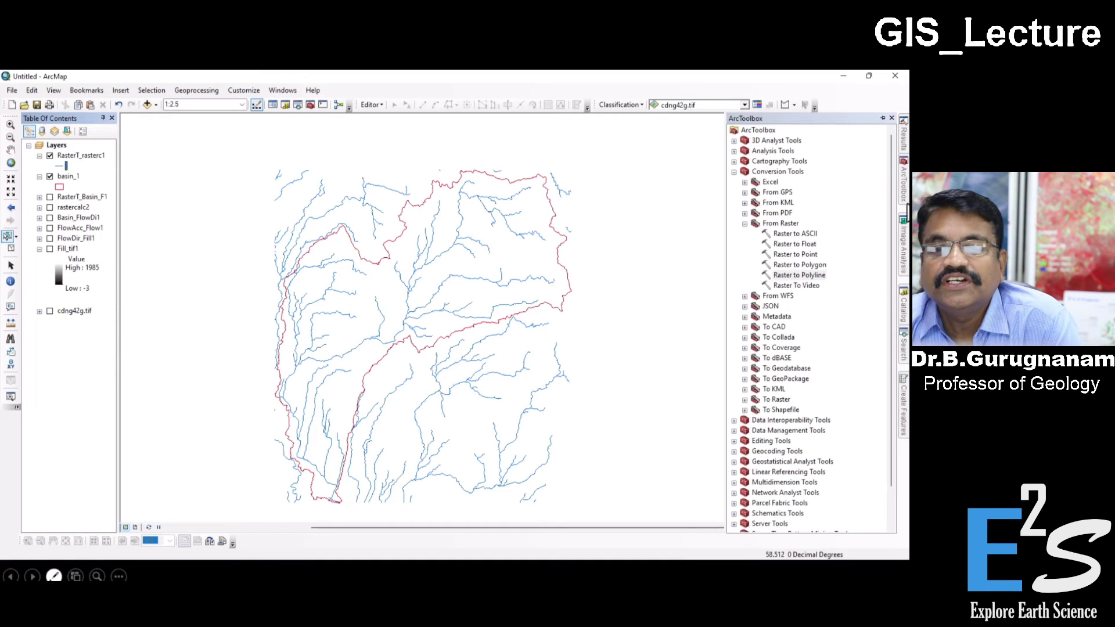
Step: Start the Split tool from the Extract analysis toolset with RasterT_rasterc1 as the input features
left_click(734, 171)
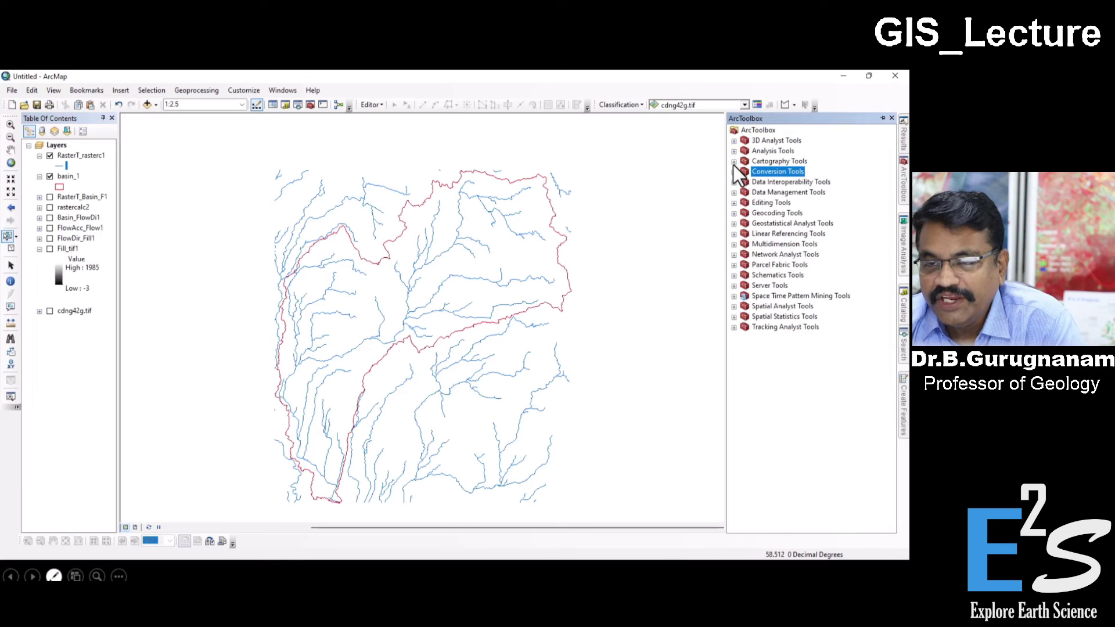
left_click(734, 162)
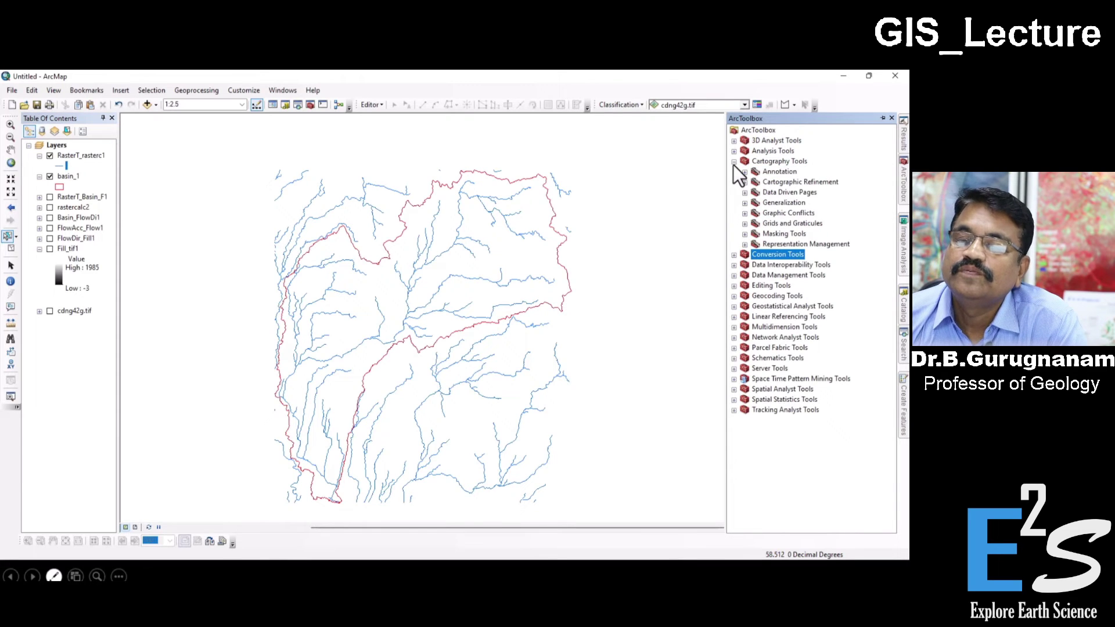
left_click(733, 152)
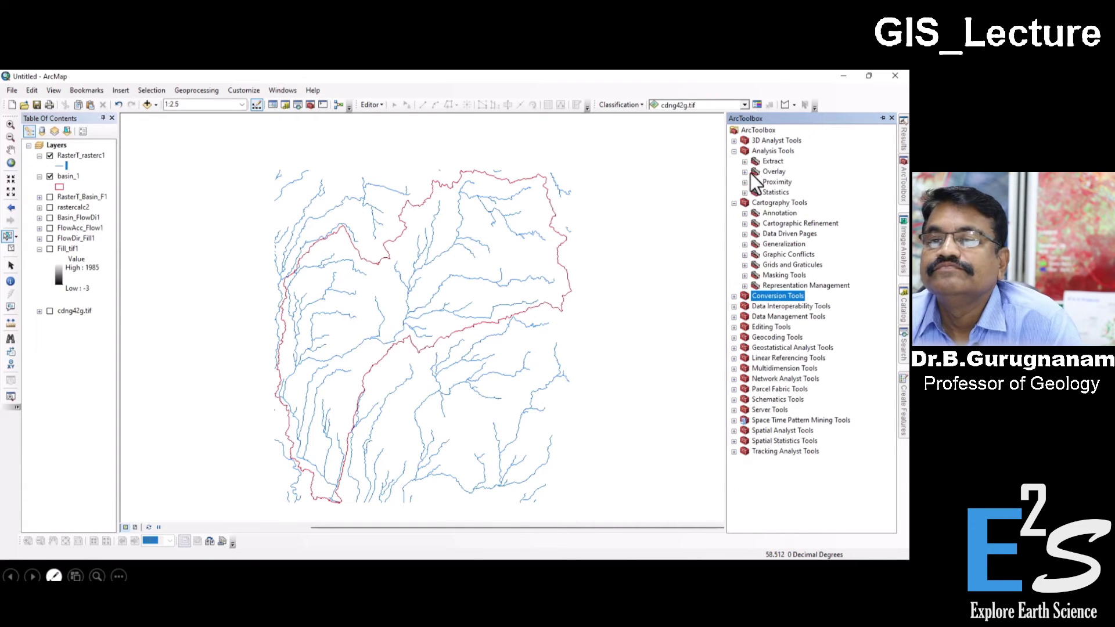
left_click(745, 162)
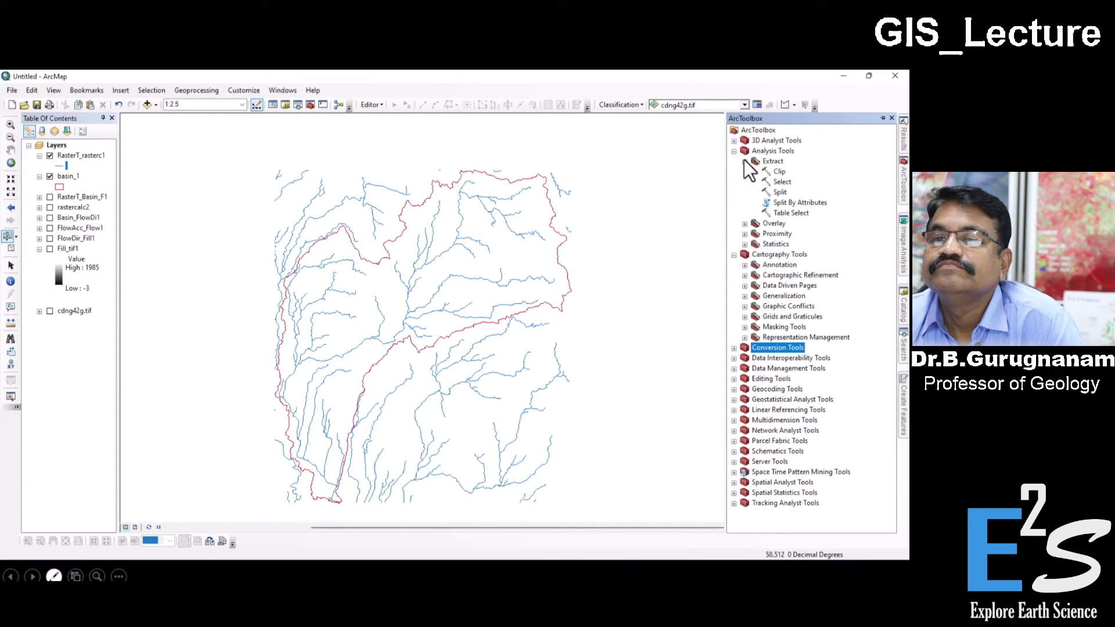
double_click(782, 195)
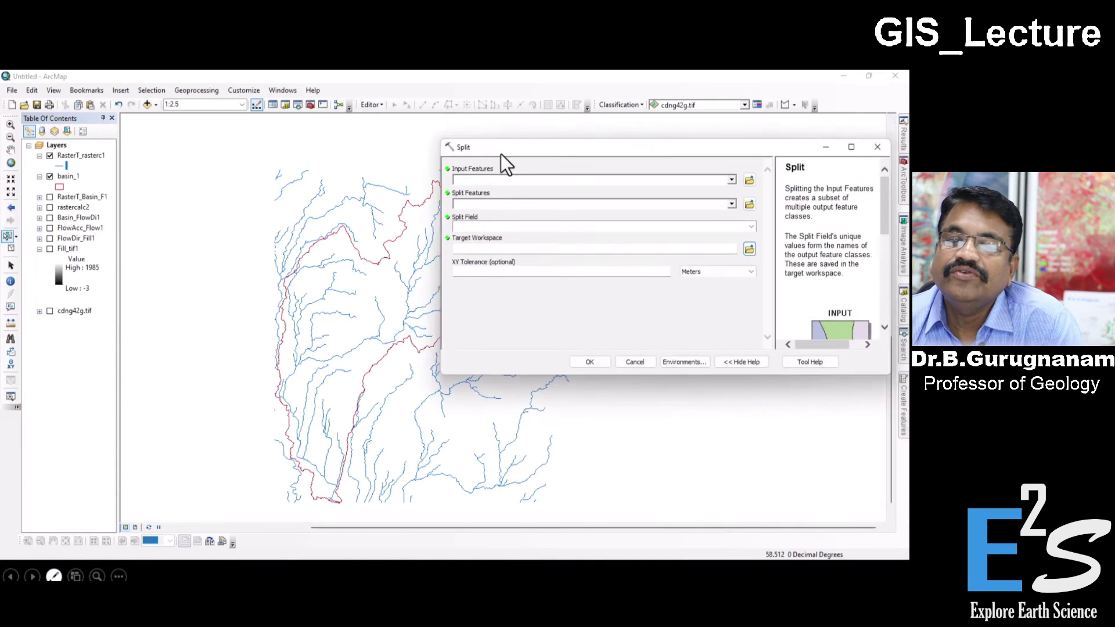
left_click_drag(501, 154, 398, 302)
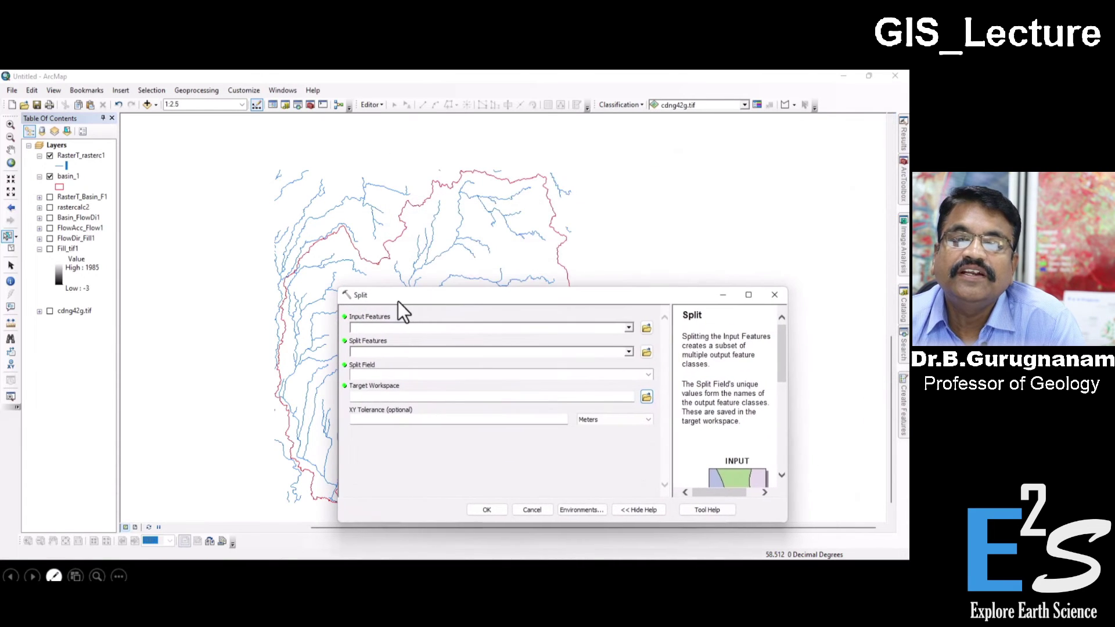
left_click(630, 328)
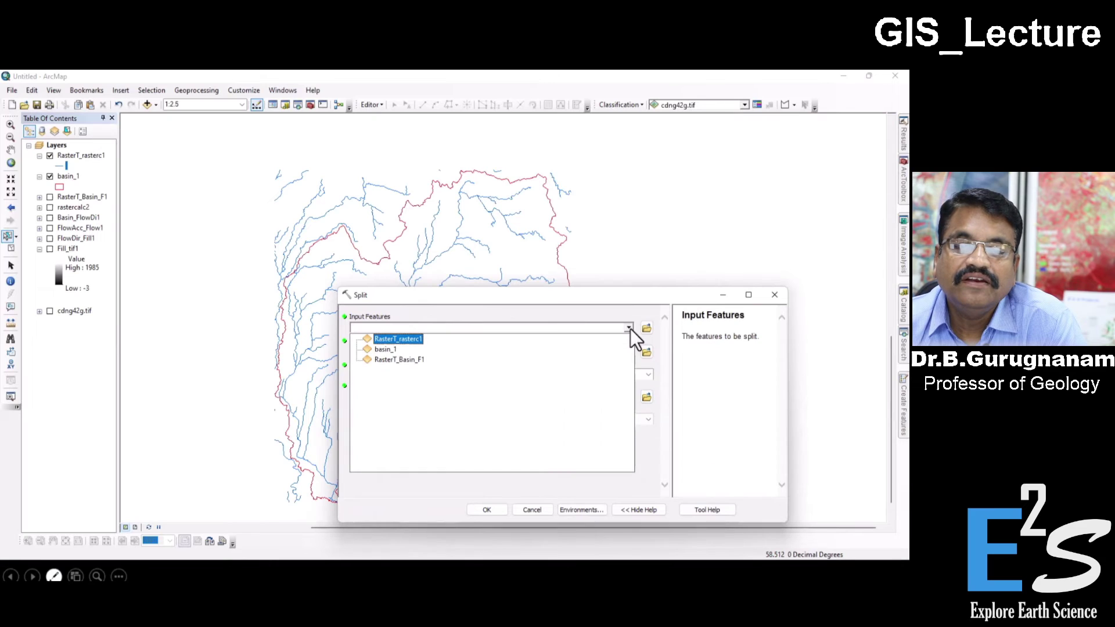
left_click(414, 343)
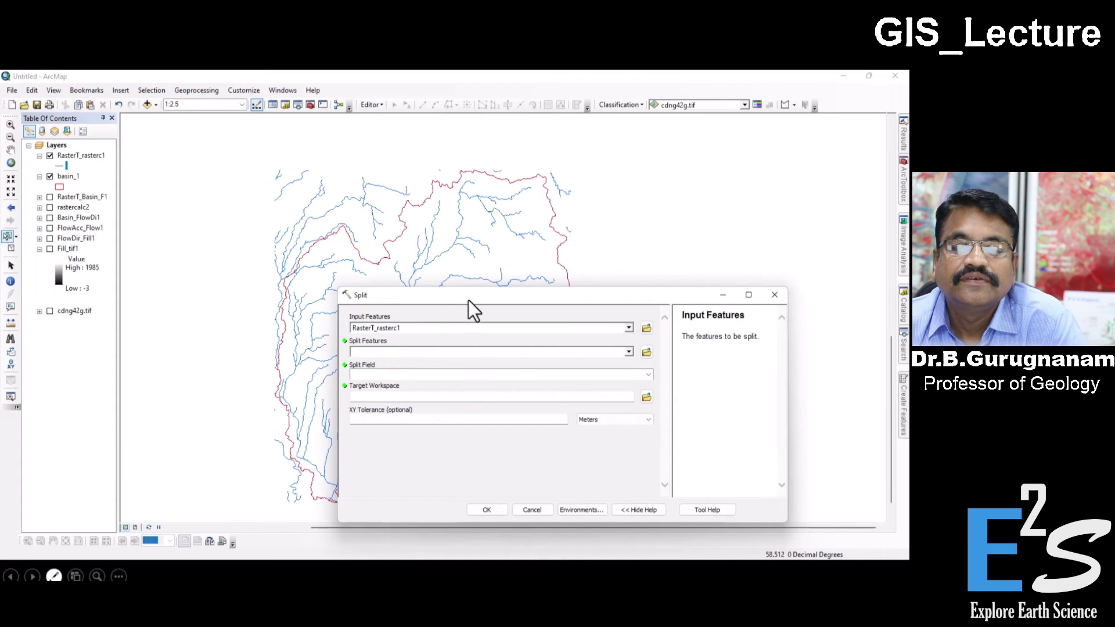
left_click_drag(468, 299, 647, 201)
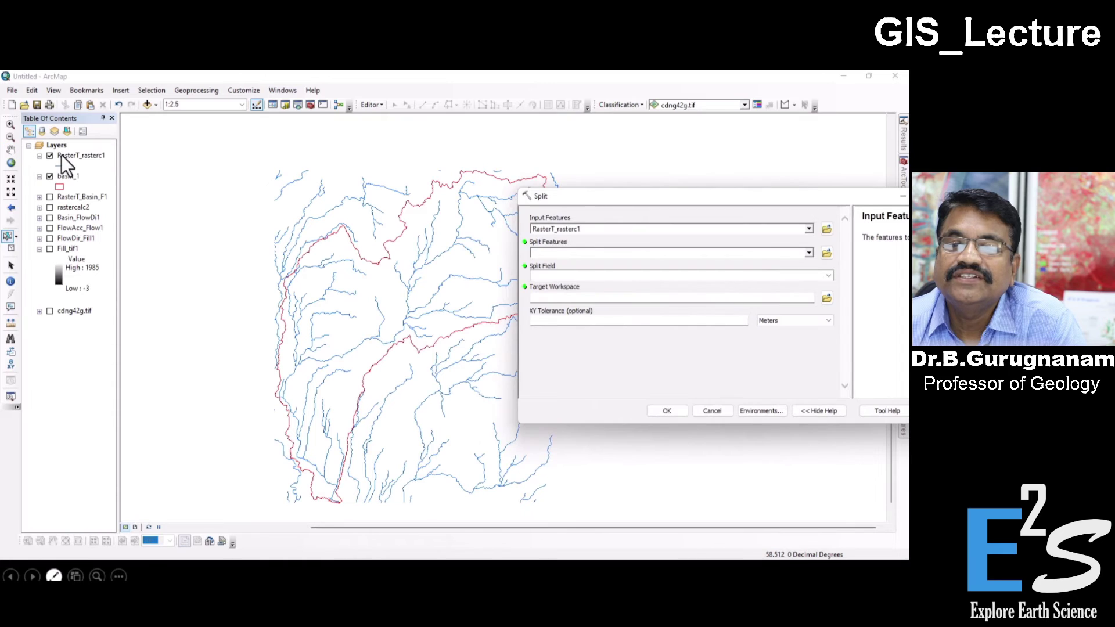
Step: Choose basin_1 as the split features and try to run Split without a split field or target workspace
left_click(810, 253)
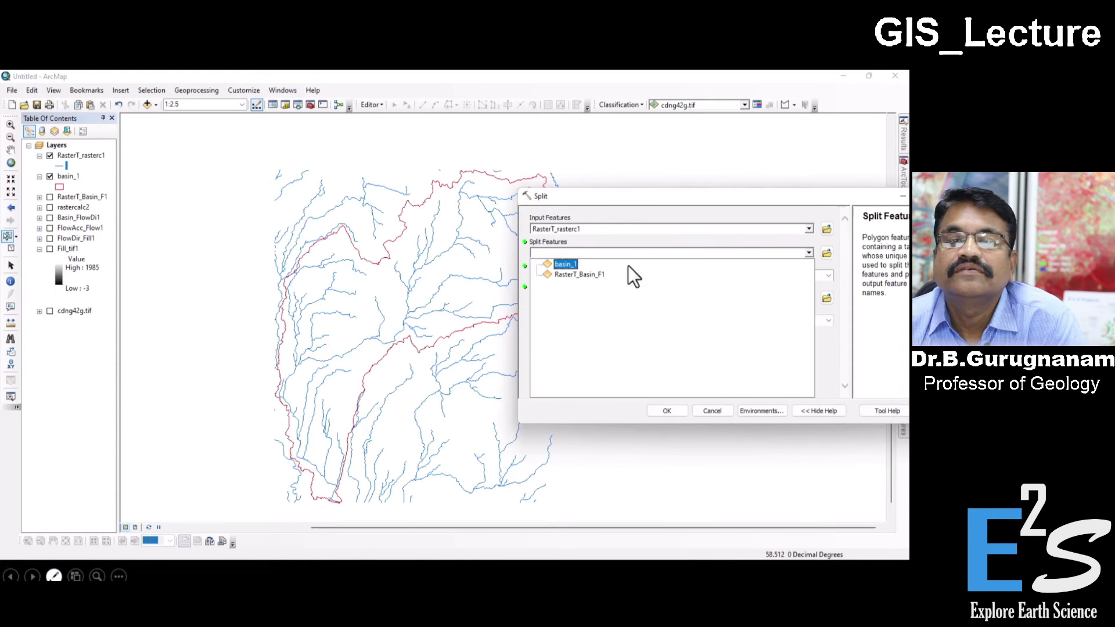
left_click(567, 263)
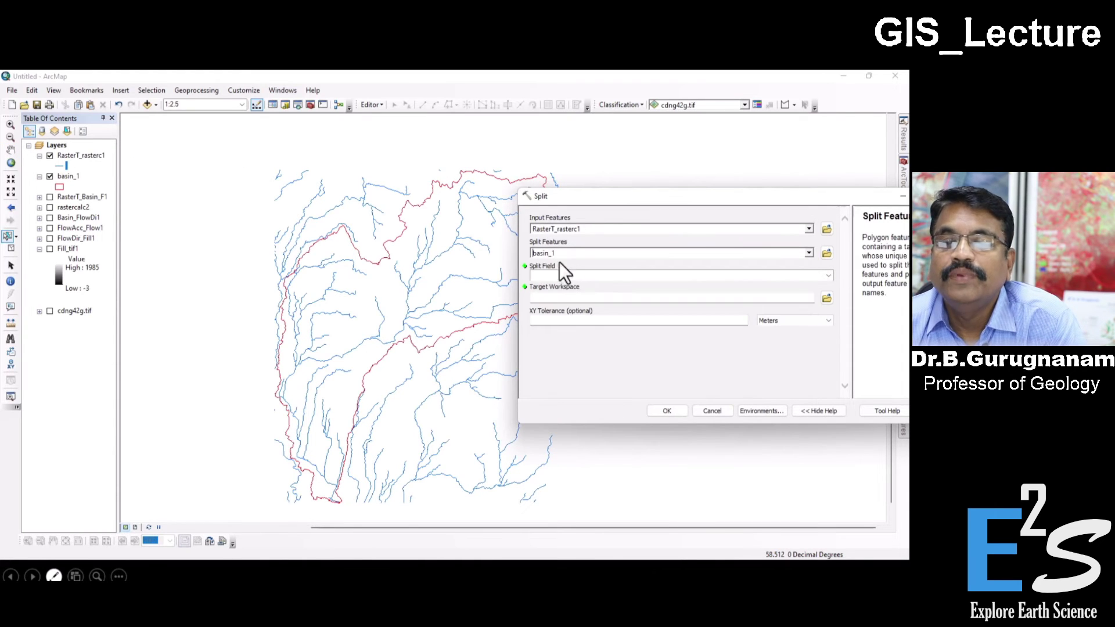
left_click(829, 276)
left_click(603, 276)
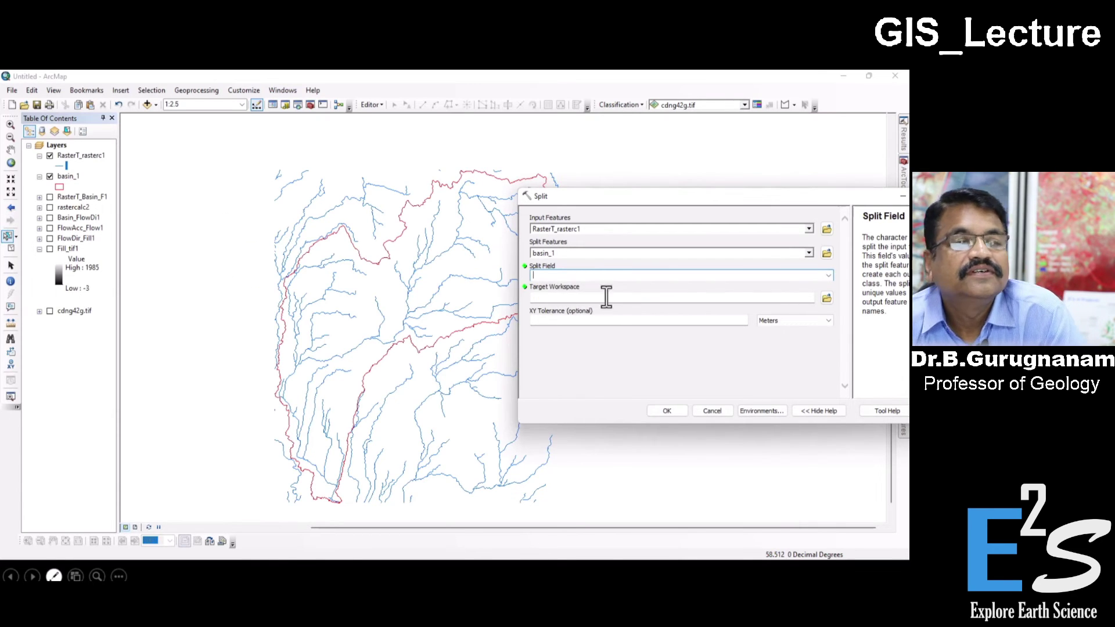
left_click_drag(612, 199, 570, 179)
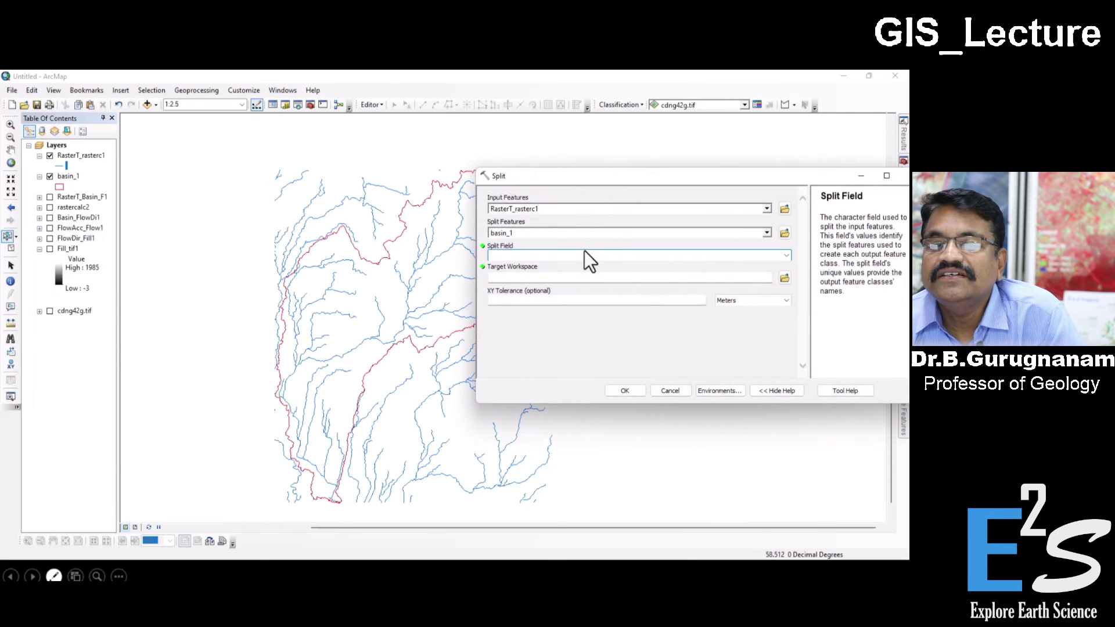
left_click(625, 391)
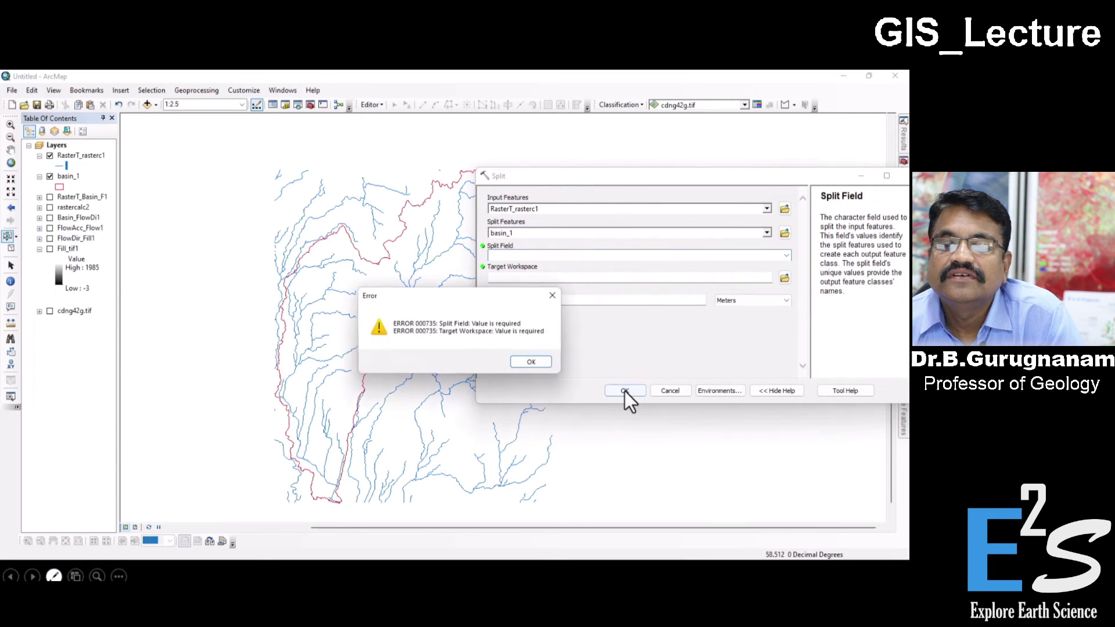
left_click(528, 361)
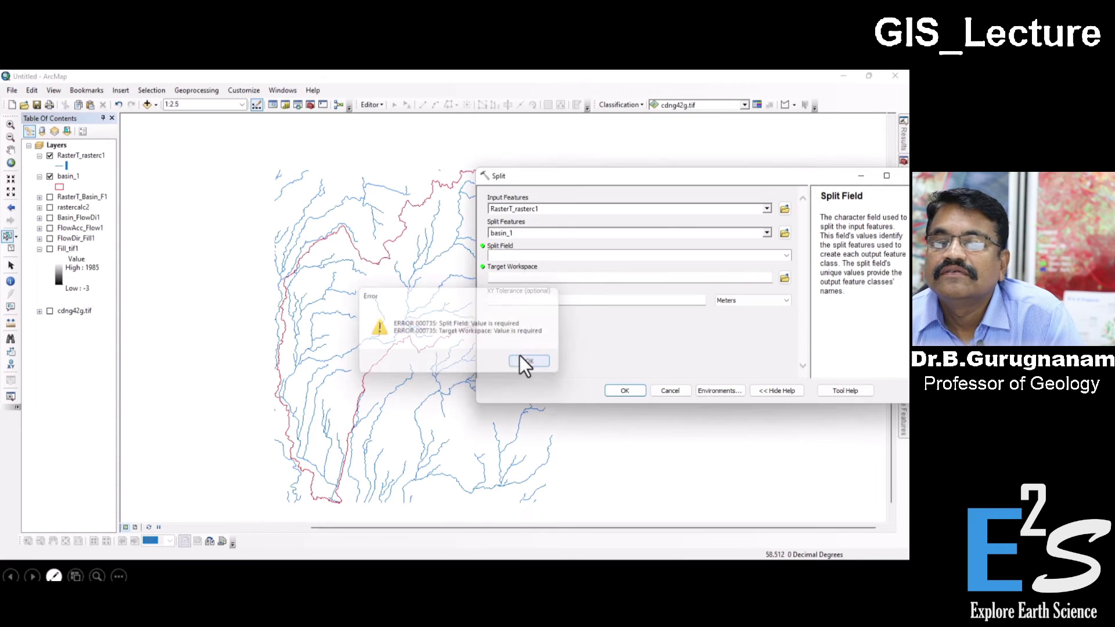
Step: Set the target workspace of the split to the DEM folder in D:\GIS_Tutorial
left_click(536, 277)
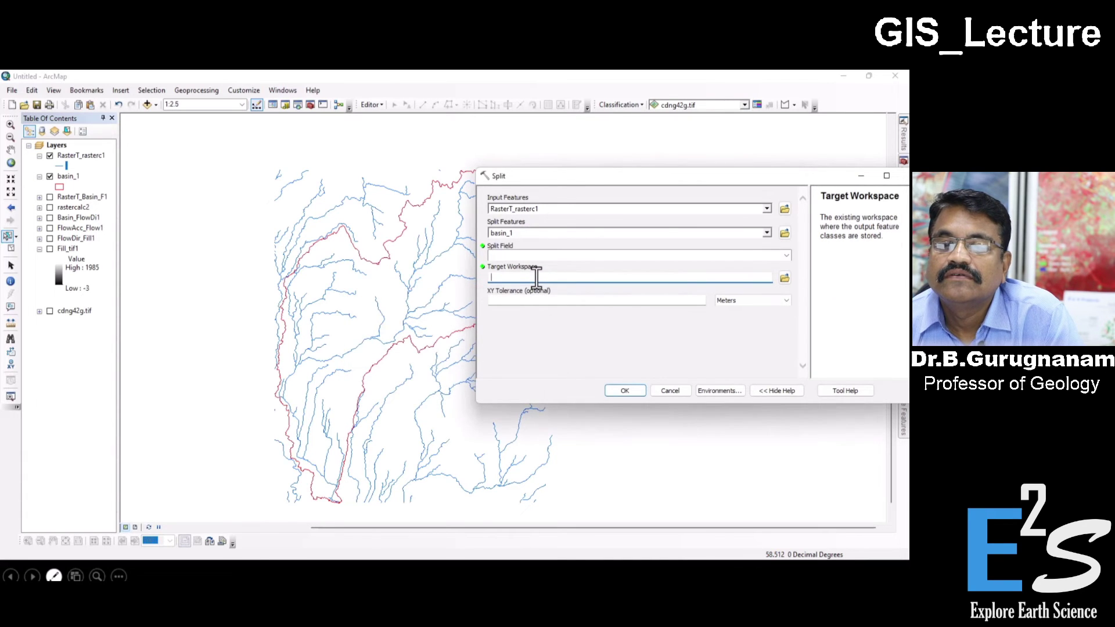
left_click(783, 277)
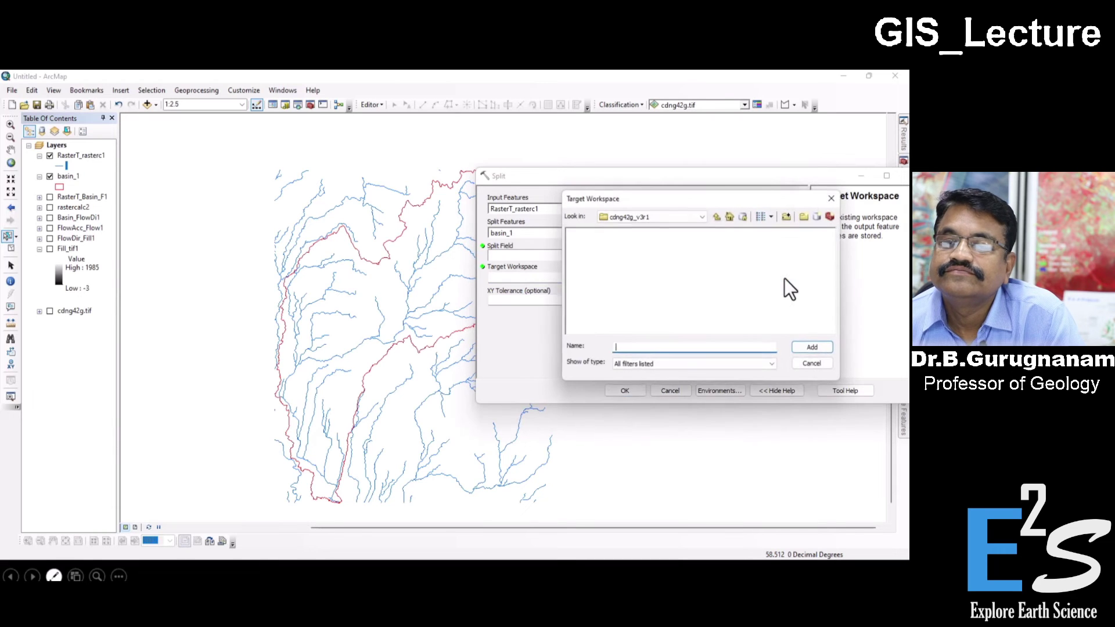
left_click(703, 217)
left_click(639, 261)
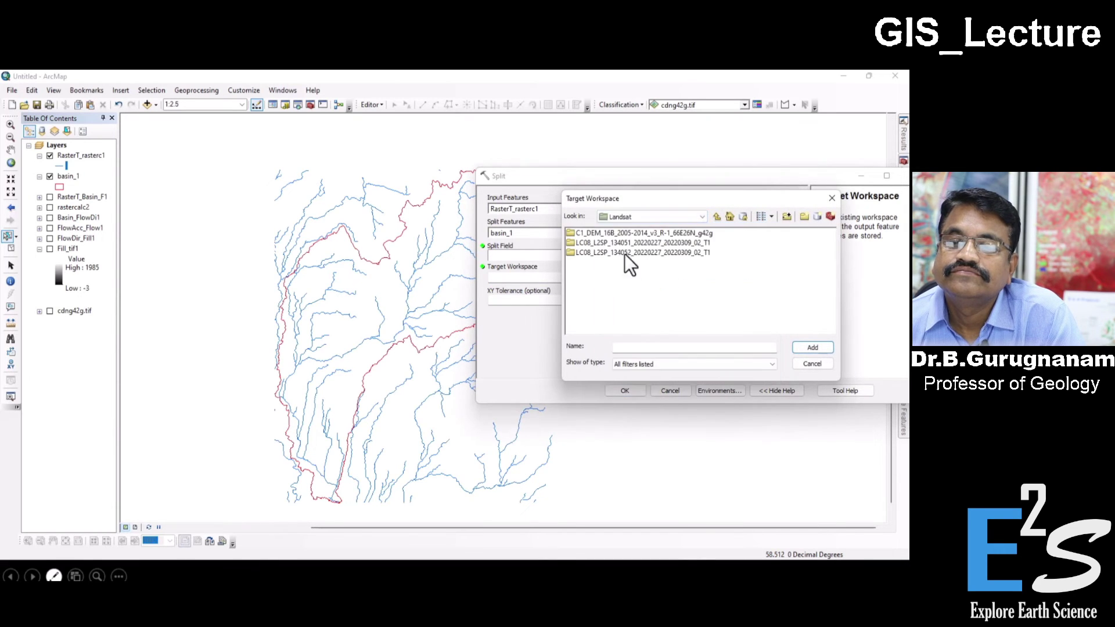
left_click(716, 216)
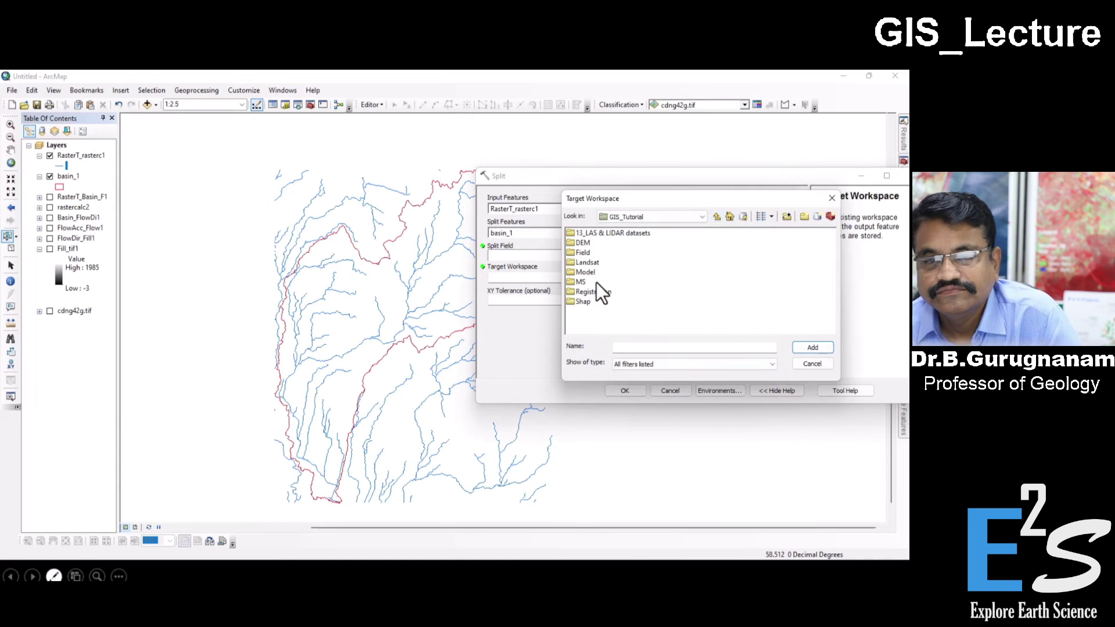
left_click(583, 244)
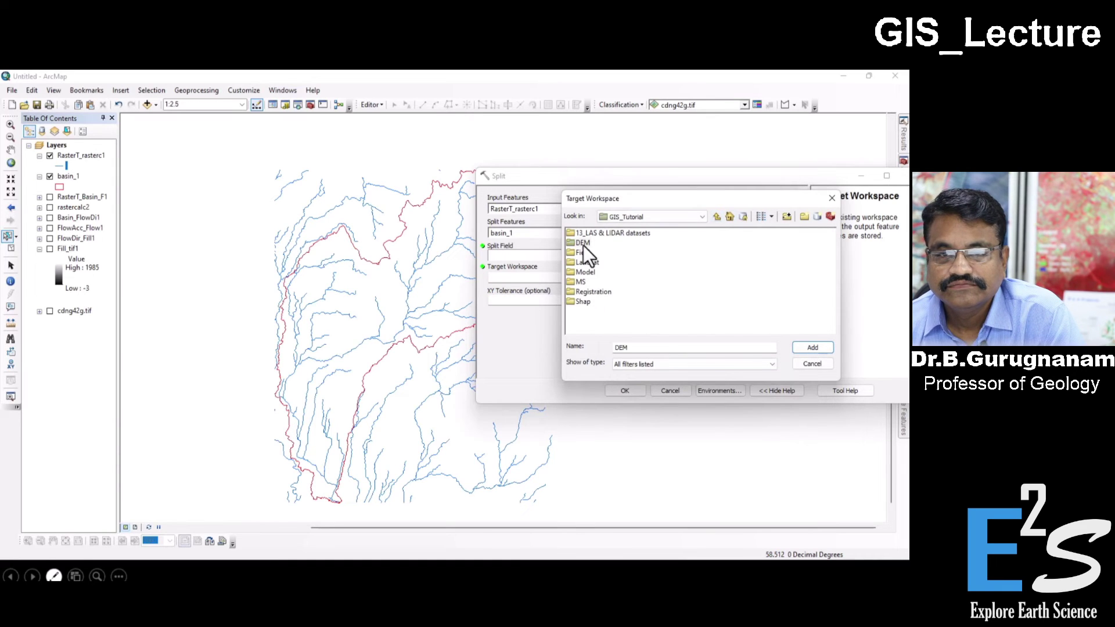
left_click(801, 348)
Step: Try to run Split without a split field and with 1 as the split field, and clear that entry
left_click(631, 391)
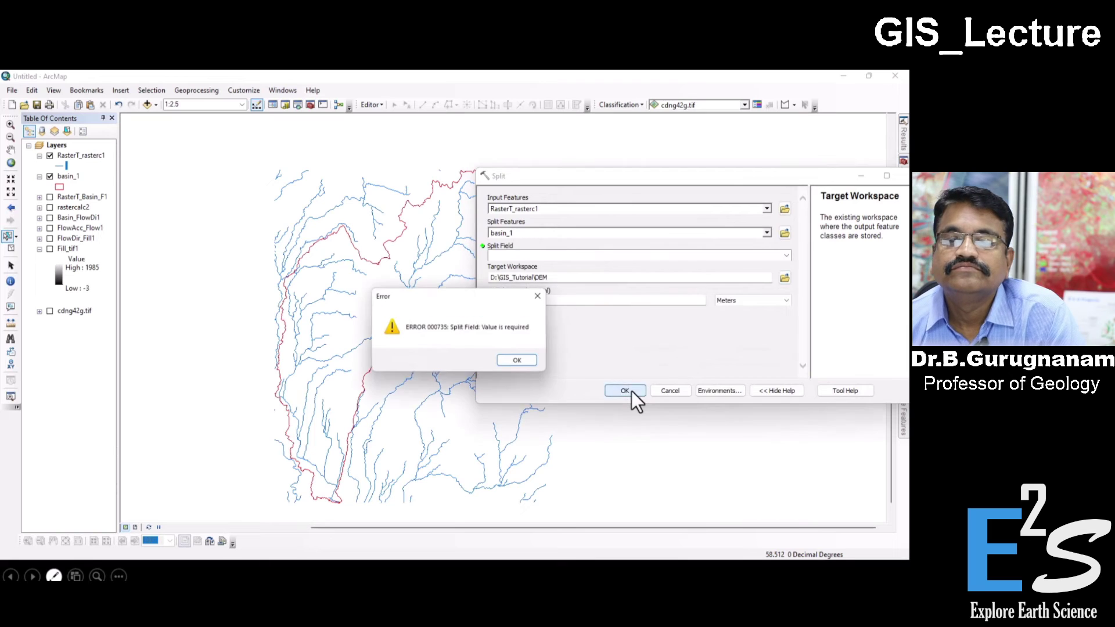
left_click(515, 361)
left_click(534, 256)
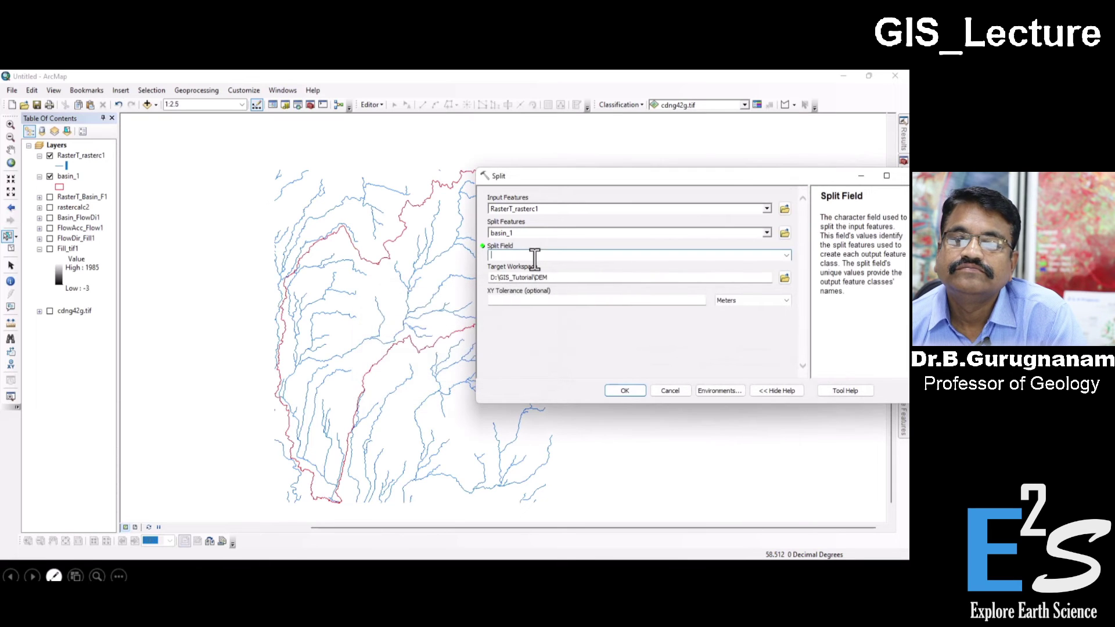
type("1")
left_click(616, 391)
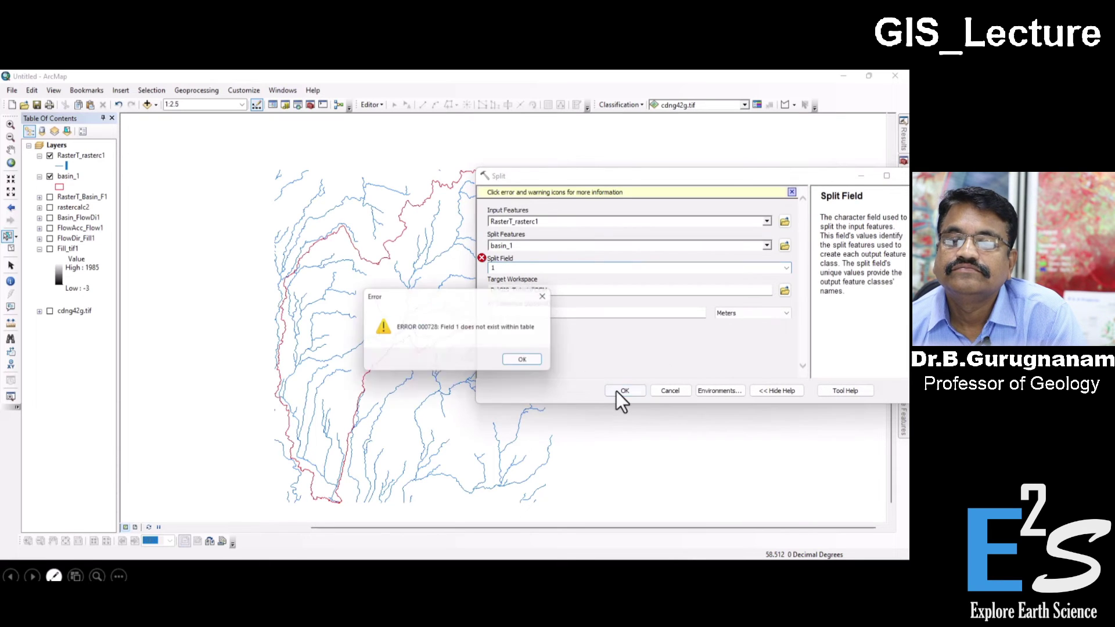
left_click(527, 362)
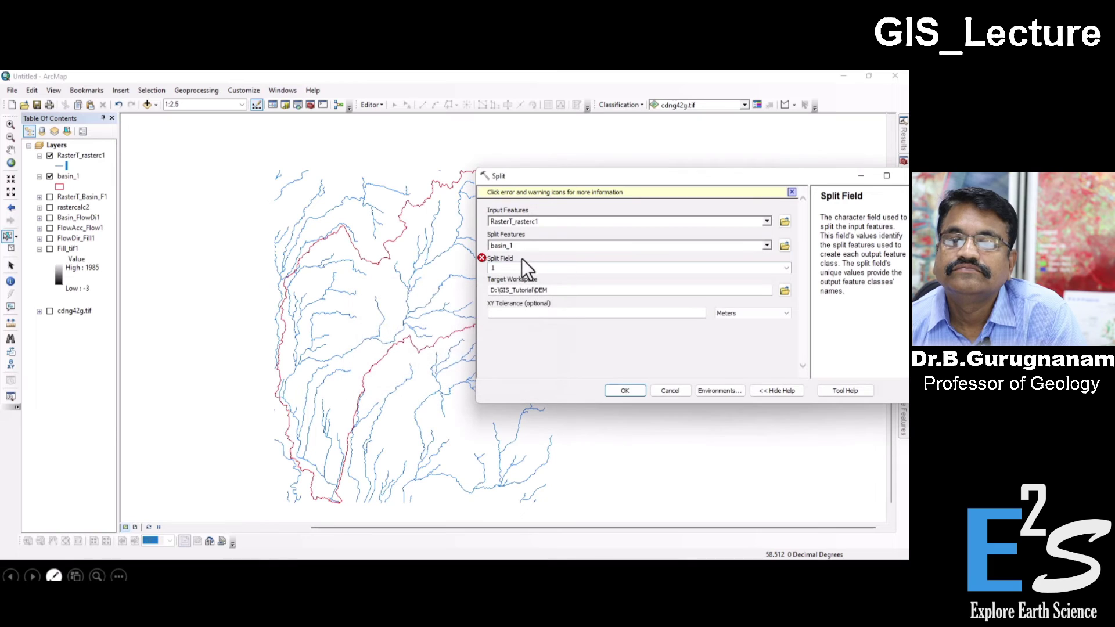
left_click(558, 221)
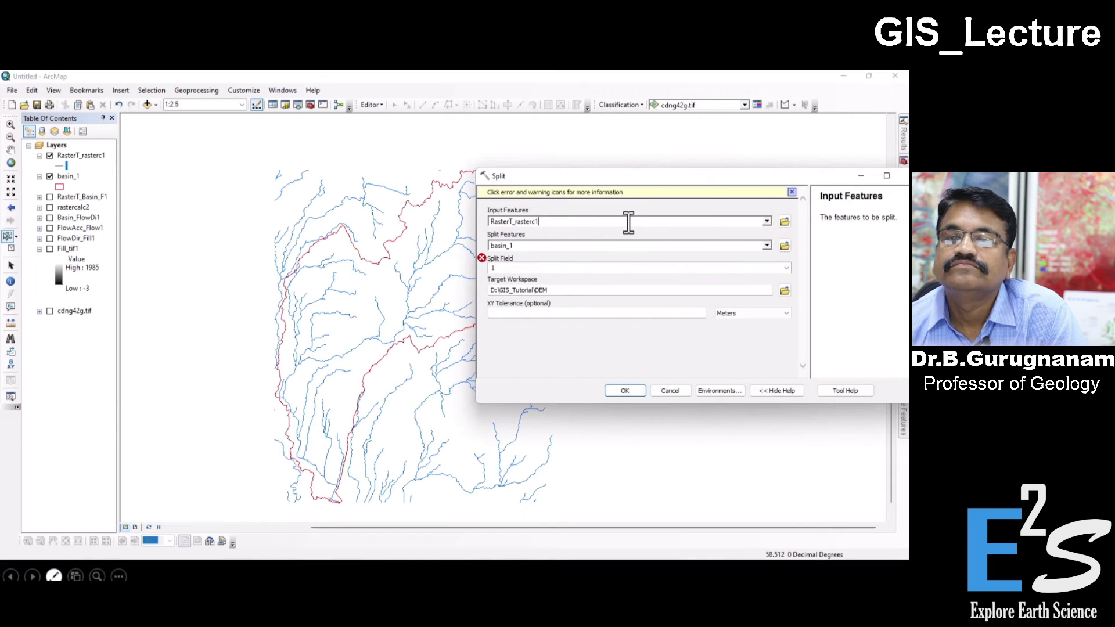
left_click(489, 266)
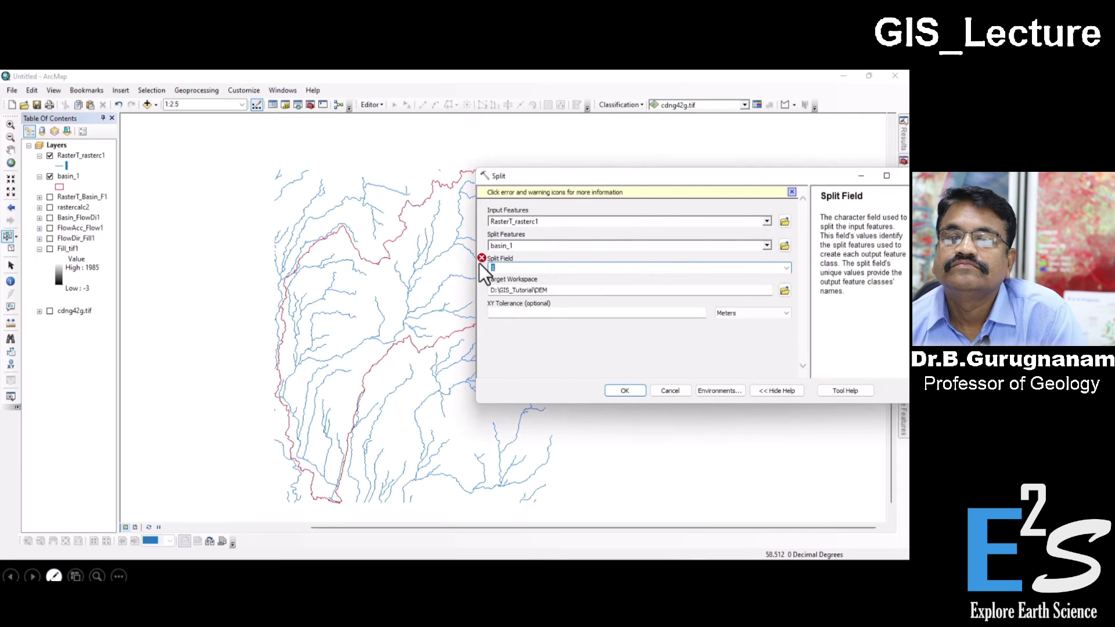
key("BackSpace")
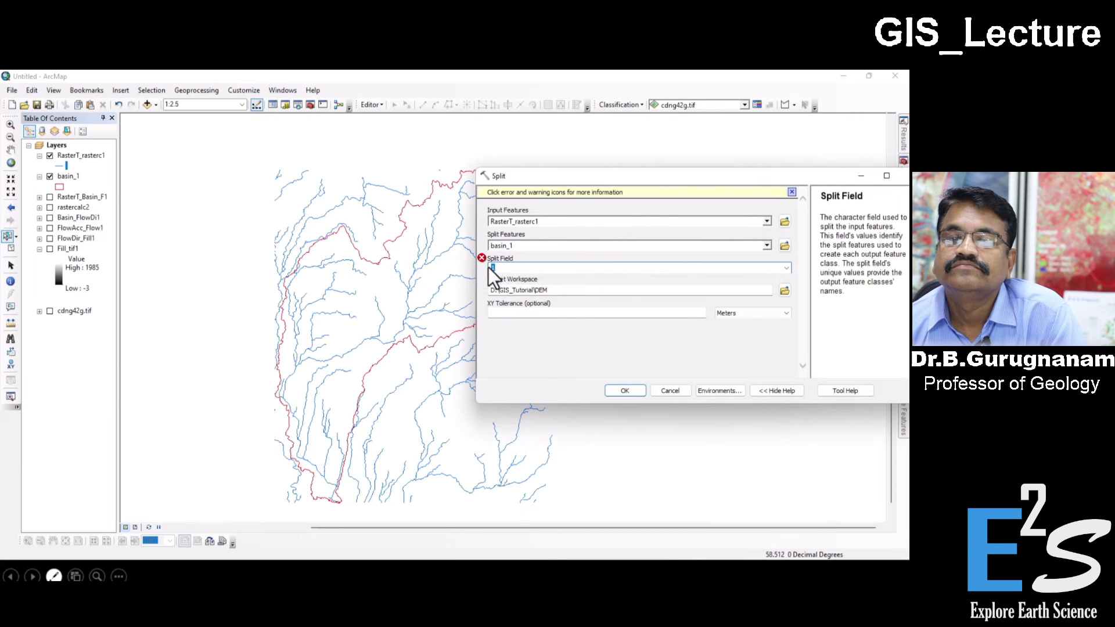
Step: Examine the fields in the basin_1 attribute table for a possible split field, and close the table
left_click(63, 177)
right_click(68, 177)
left_click(109, 210)
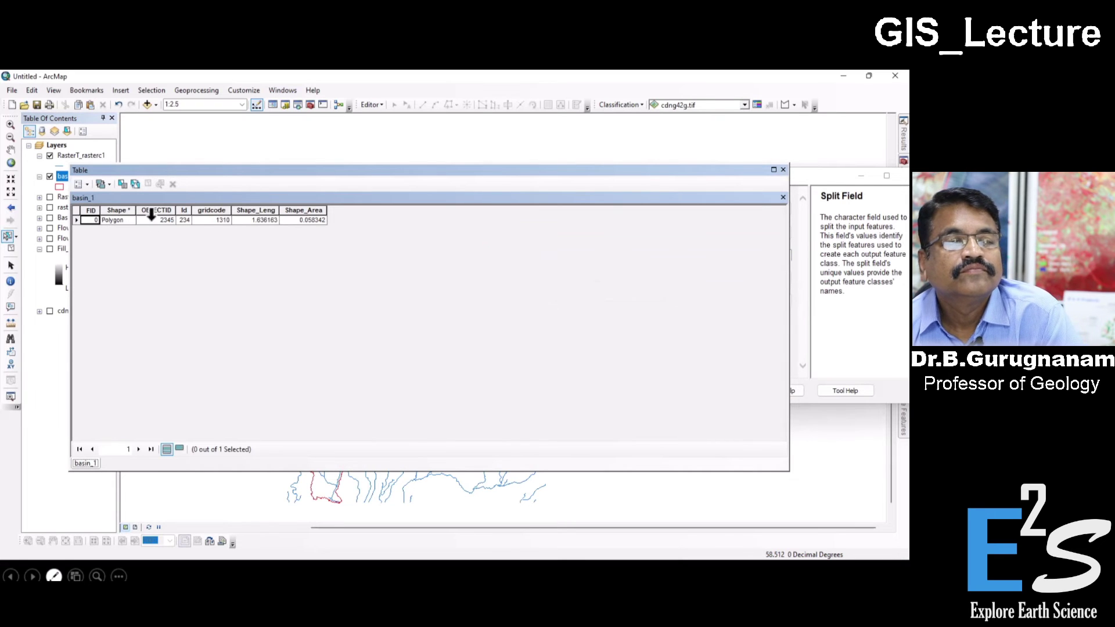
left_click(783, 169)
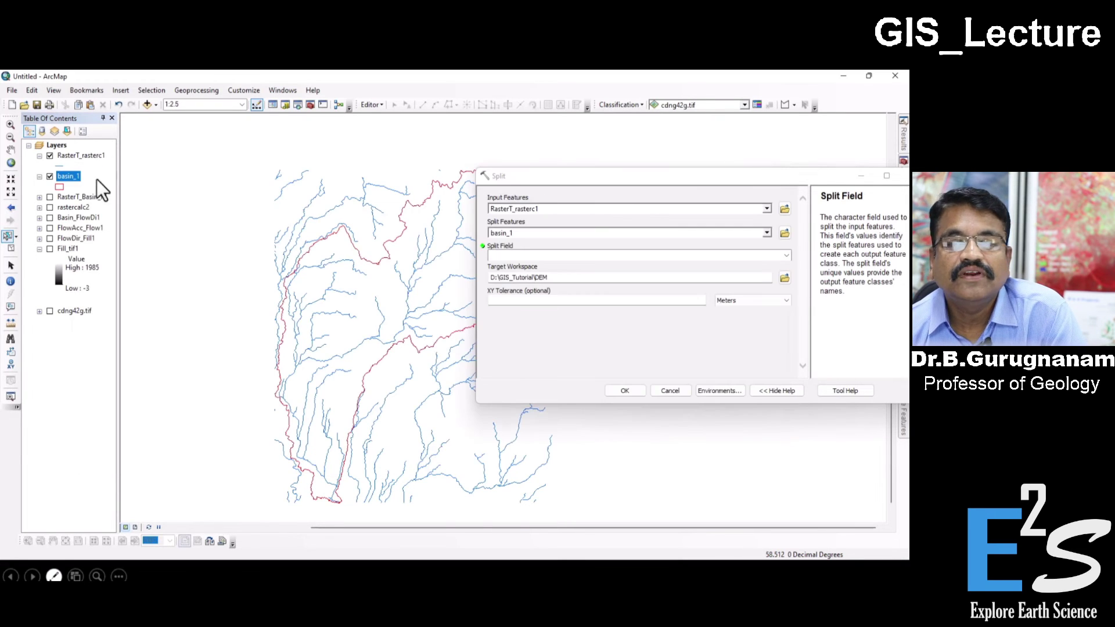
Step: Examine the records of the RasterT_rasterc1 attribute table and highlight its arcid column
right_click(89, 158)
left_click(118, 191)
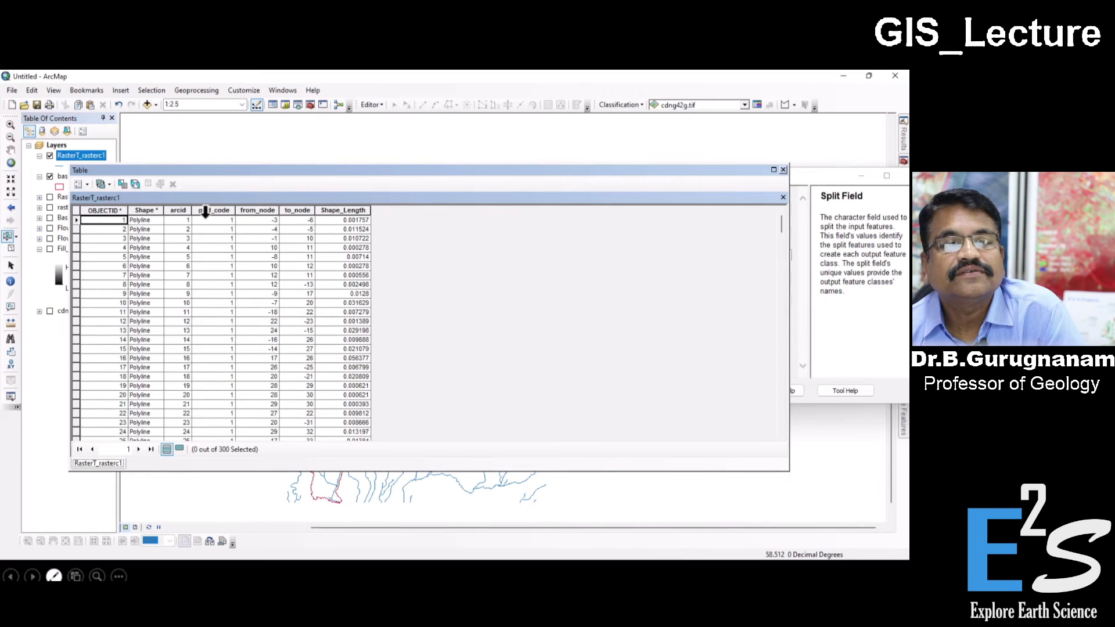
scroll(201, 350, "down", 20)
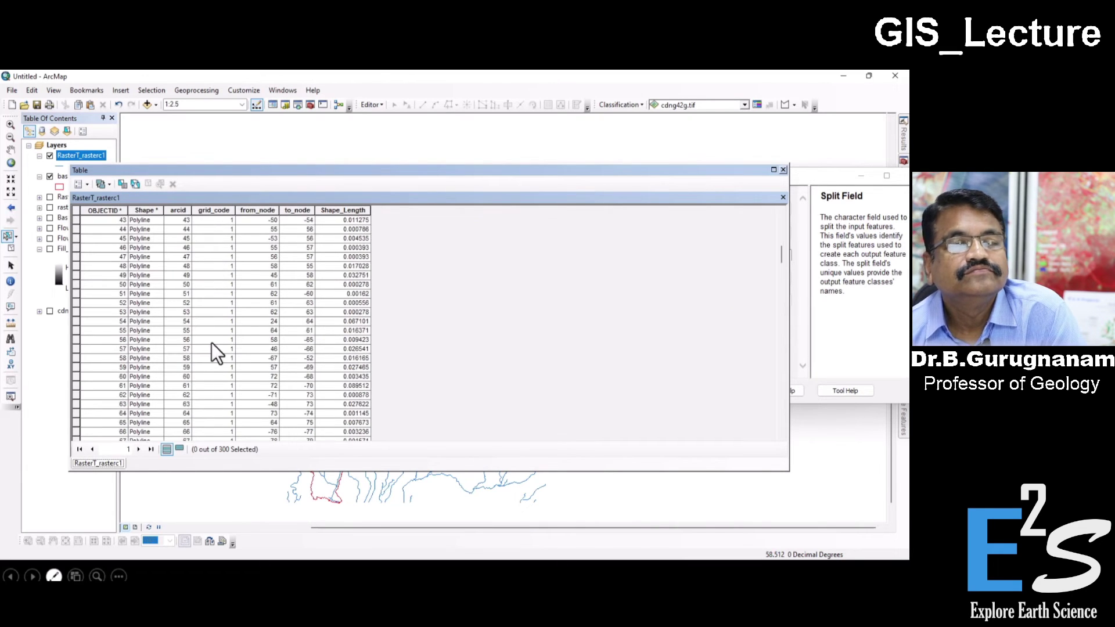
scroll(230, 345, "down", 5)
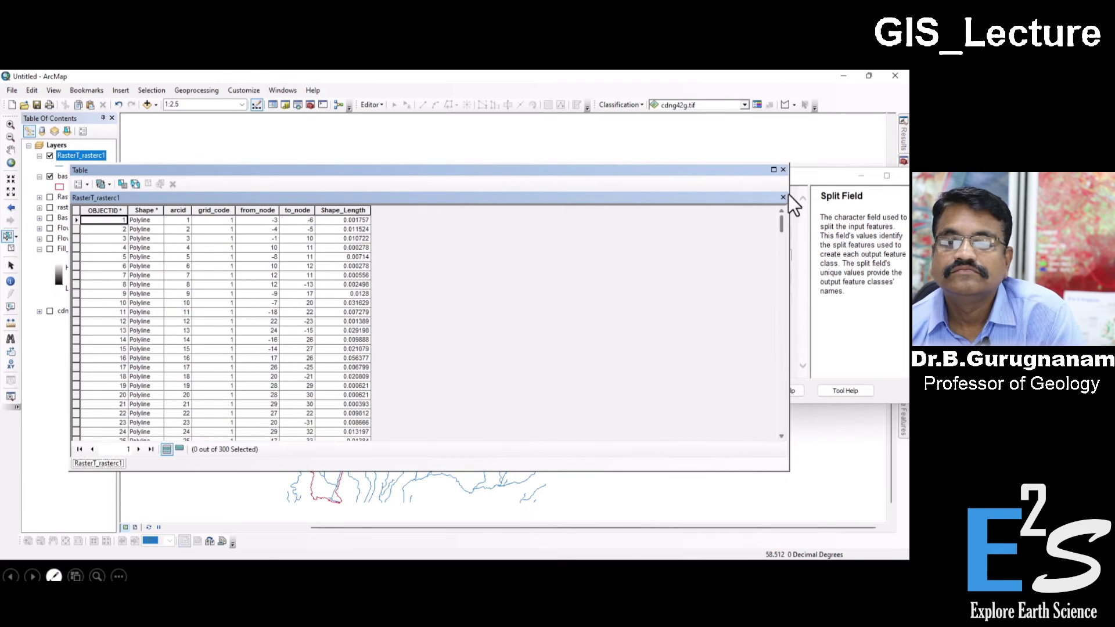
scroll(235, 236, "up", 20)
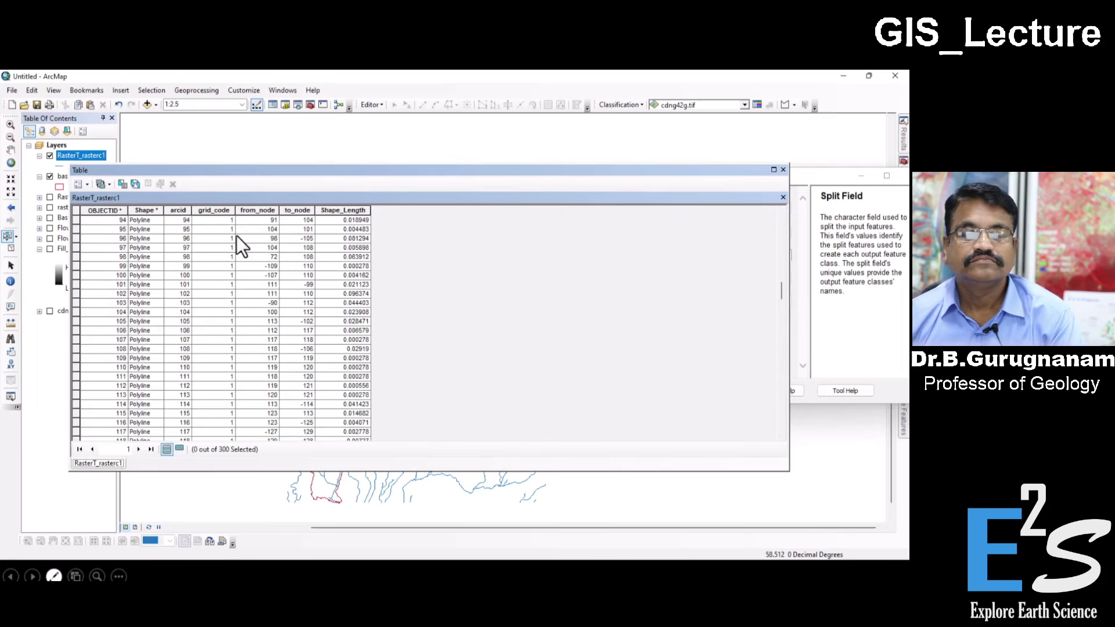
scroll(236, 236, "up", 11)
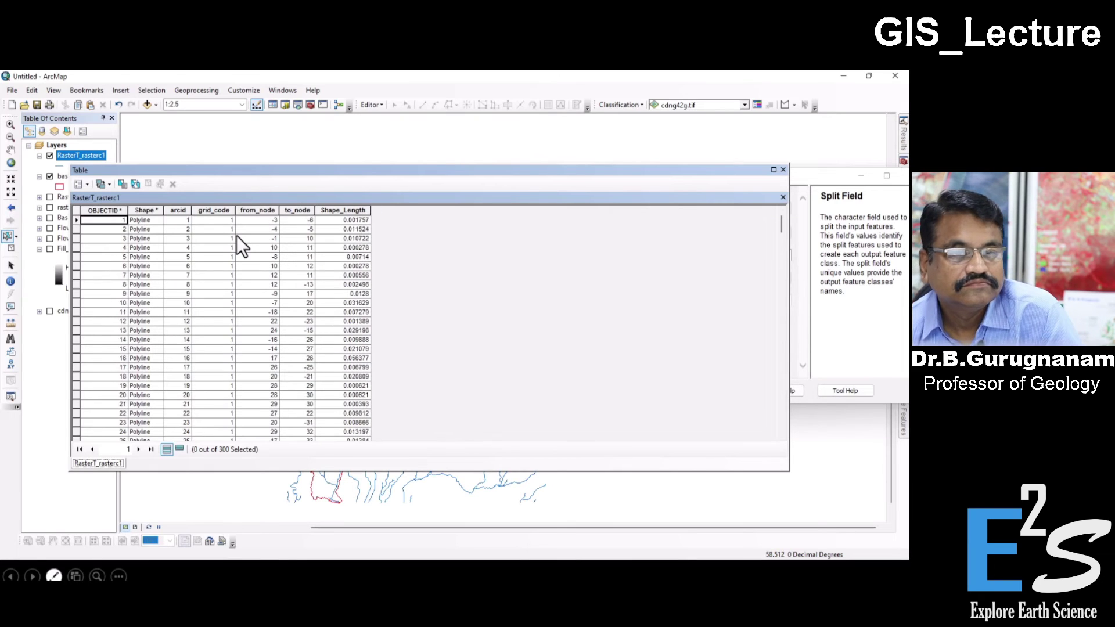
left_click(184, 210)
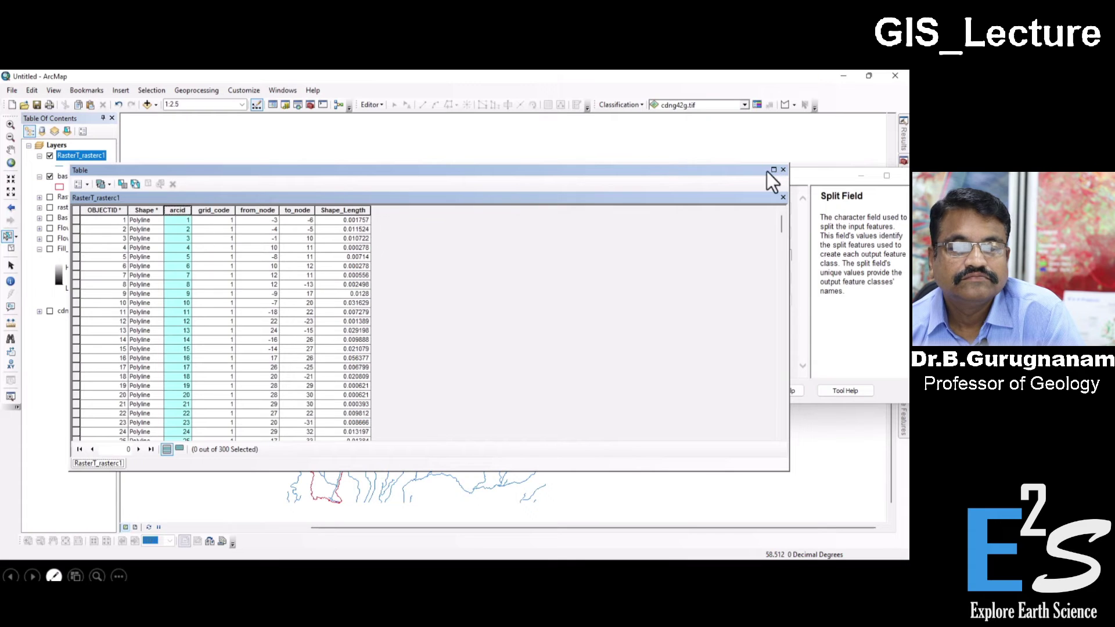
Step: Try basin_1 as the input features and RasterT_Basin_F1 as the split features, and look for a split field
left_click(782, 168)
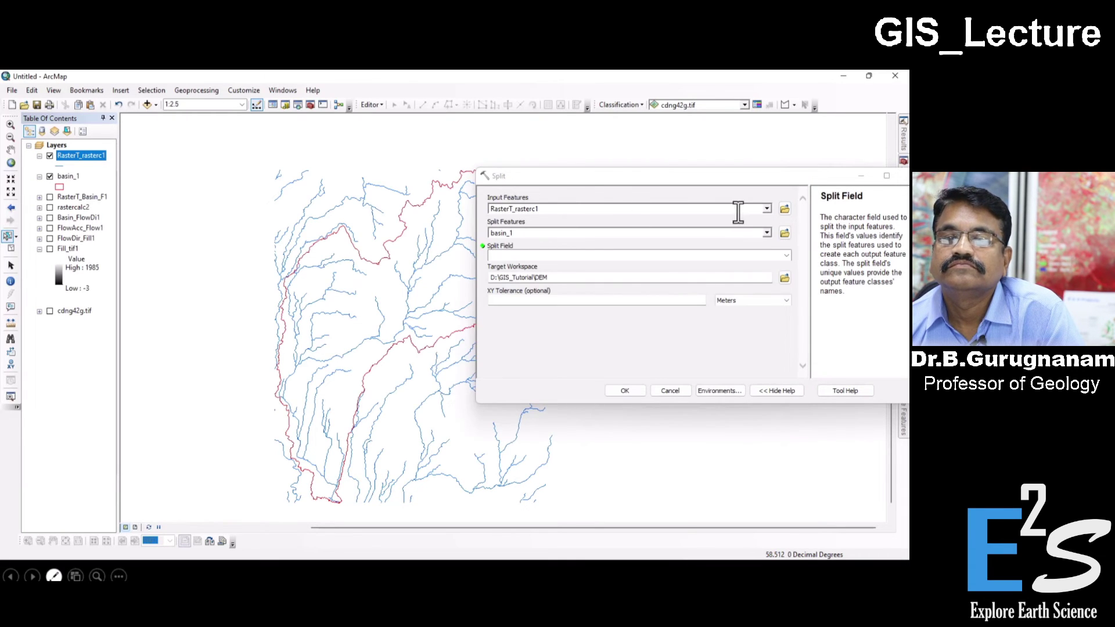
left_click(766, 209)
left_click(531, 230)
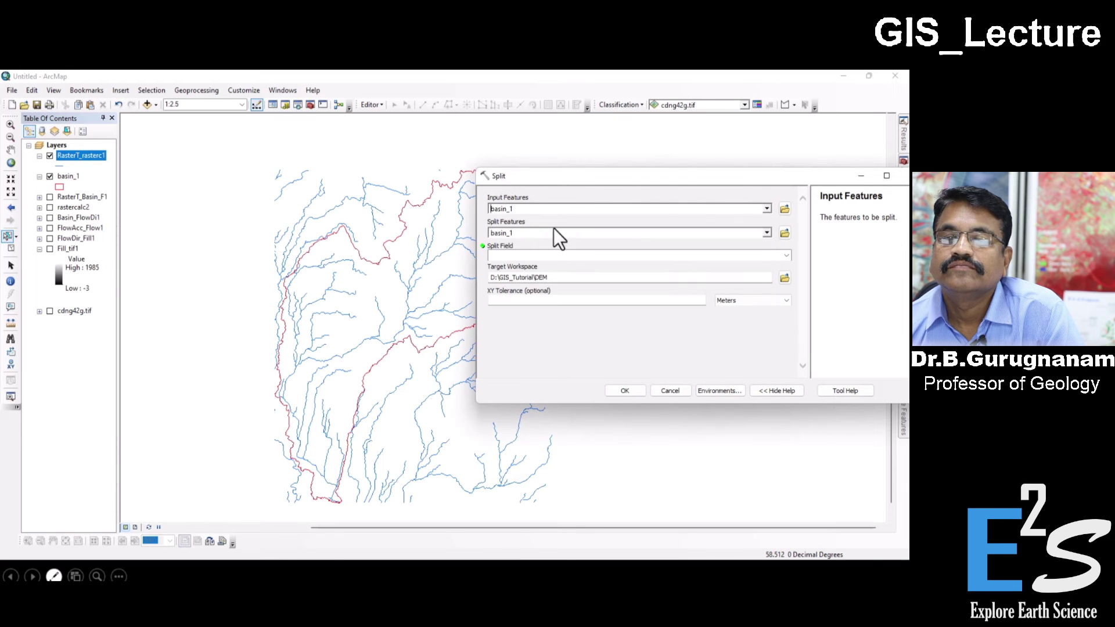
left_click(766, 233)
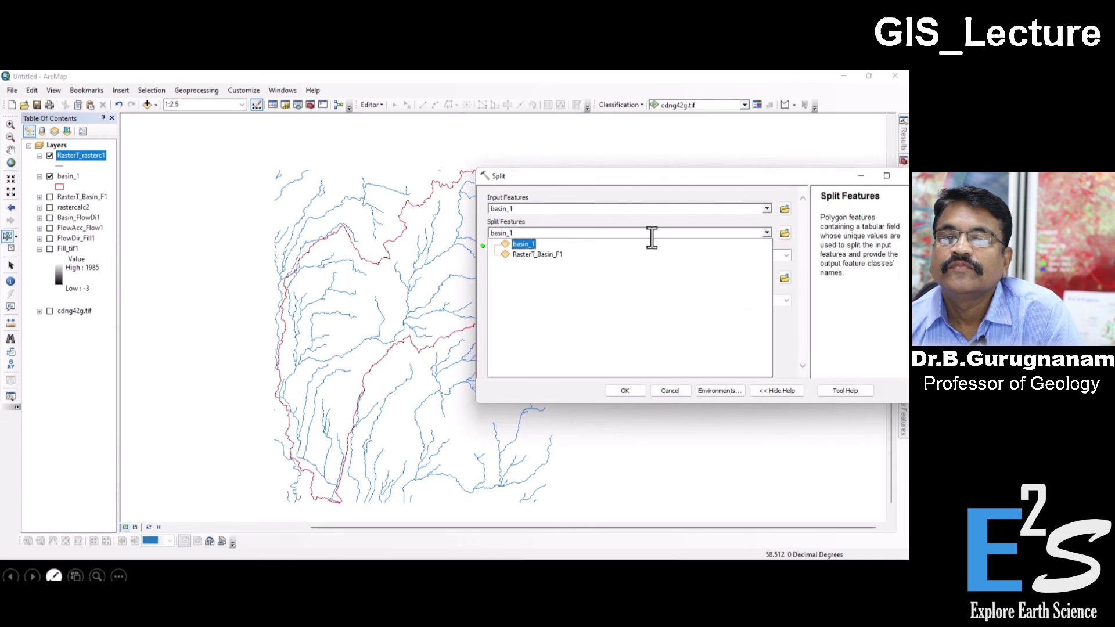
left_click(548, 254)
left_click(747, 256)
left_click(786, 255)
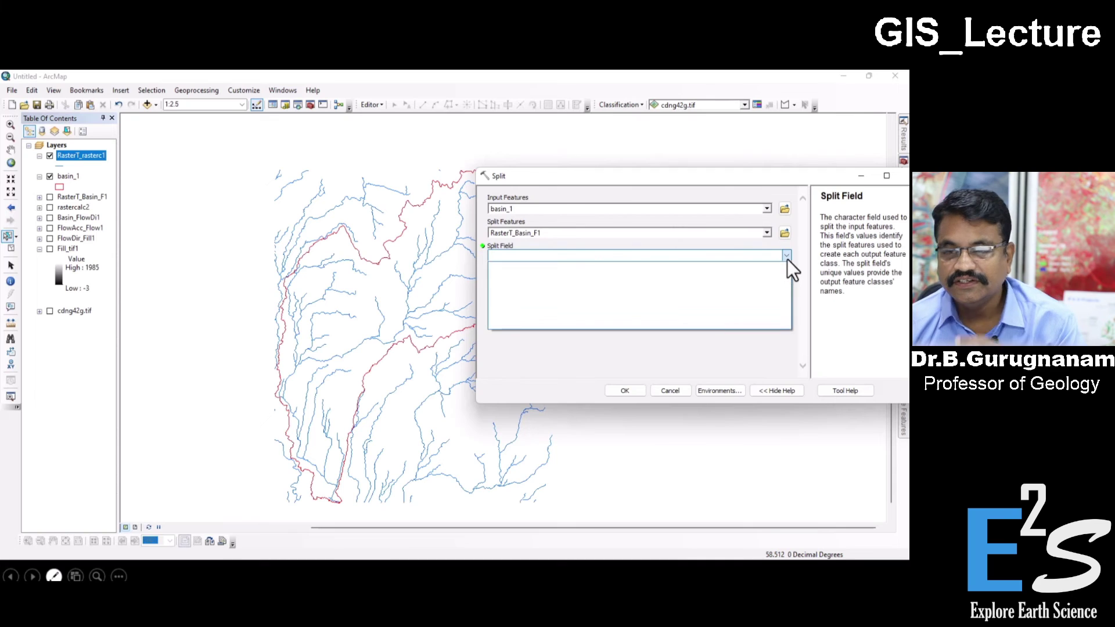
left_click(786, 256)
Step: Recheck the split field choices for RasterT_Basin_F1 and leave the Split tool without running it
left_click_drag(664, 177, 451, 176)
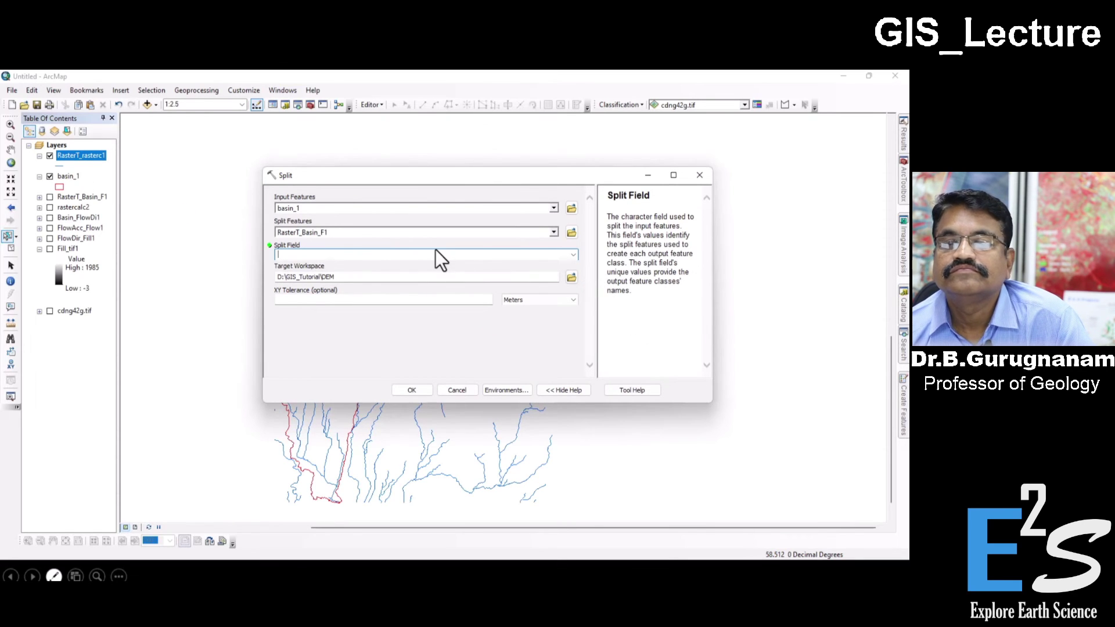
left_click(571, 256)
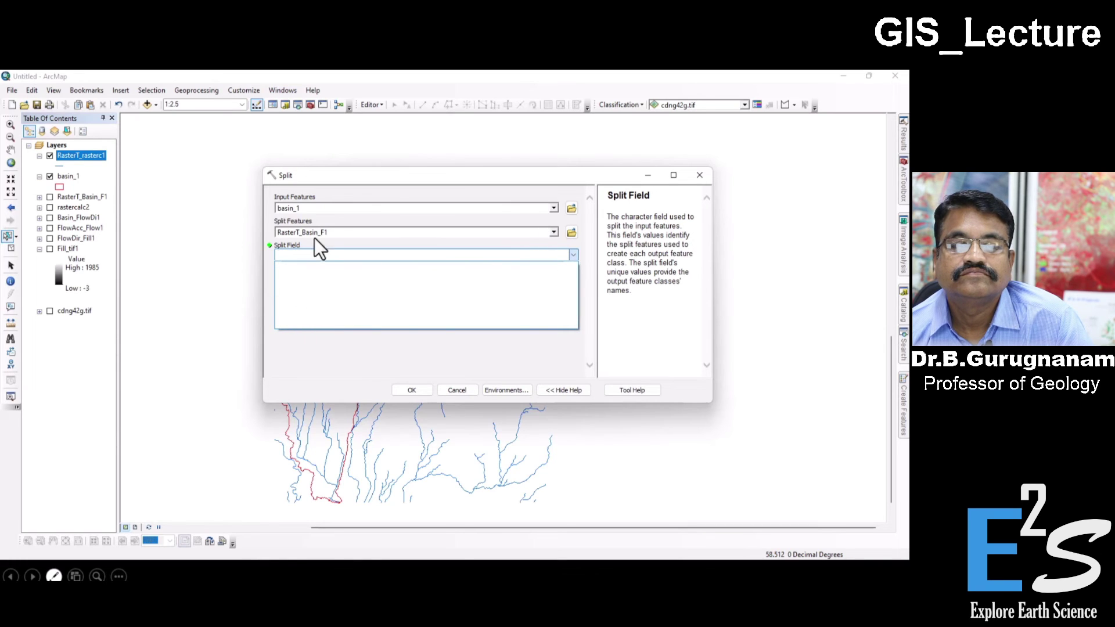
left_click(343, 173)
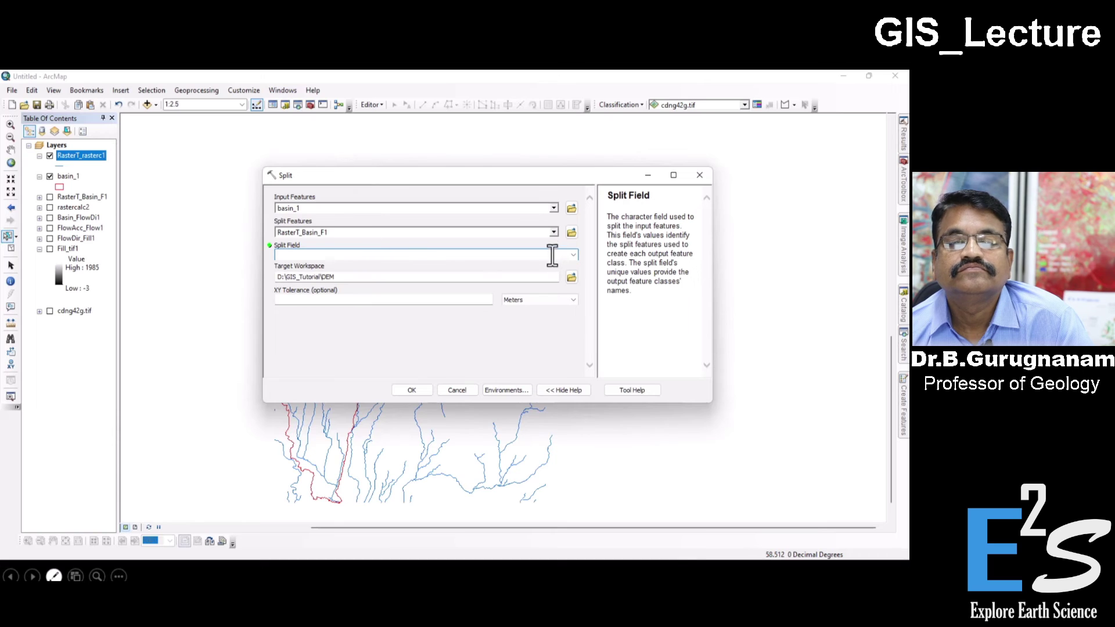
left_click(573, 256)
left_click(574, 256)
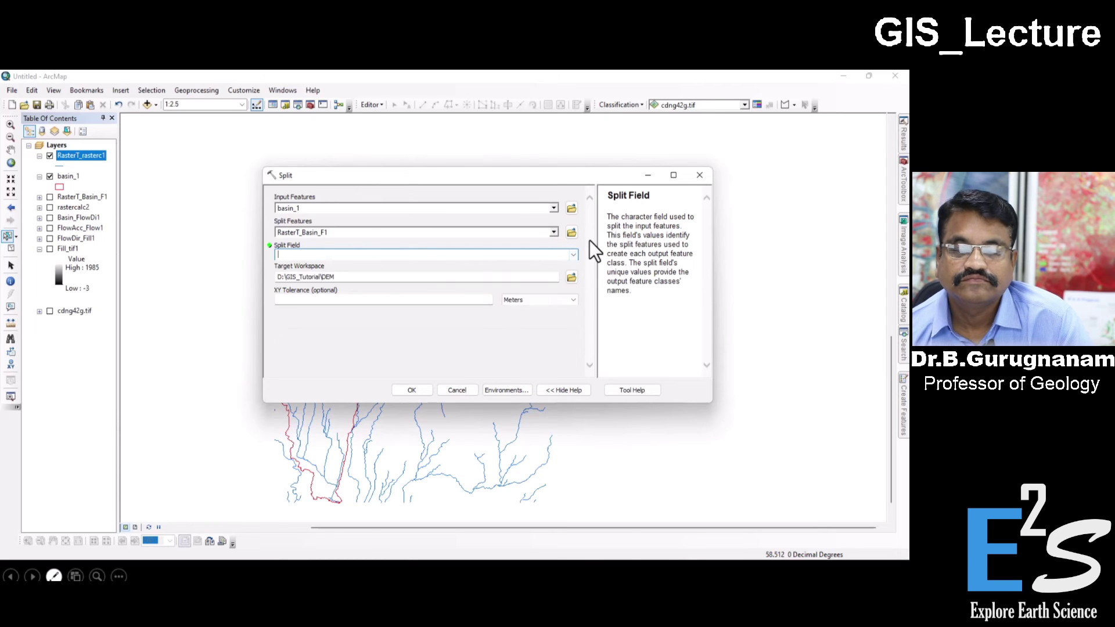
left_click(699, 175)
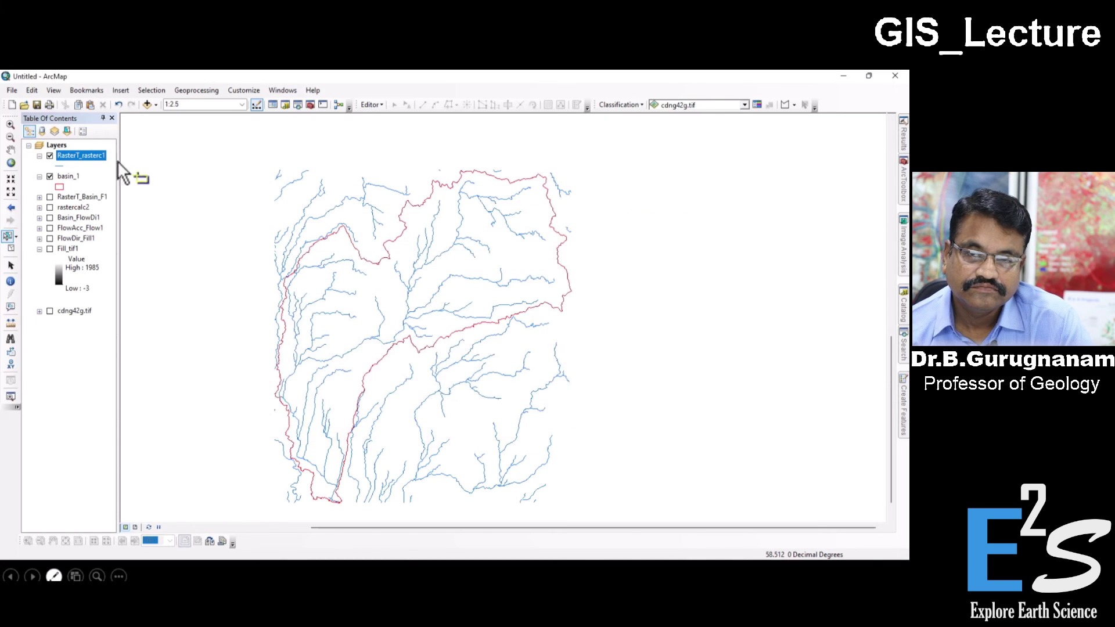
Step: Check the projected coordinate system in the source properties of the RasterT_rasterc1 layer
right_click(91, 157)
left_click(123, 395)
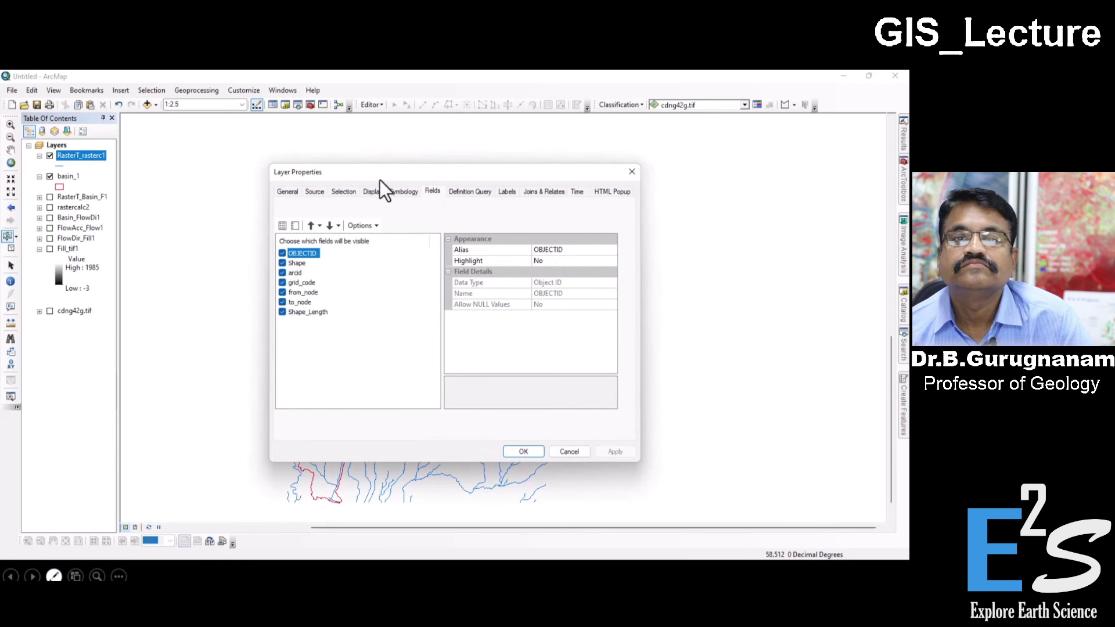
left_click(317, 191)
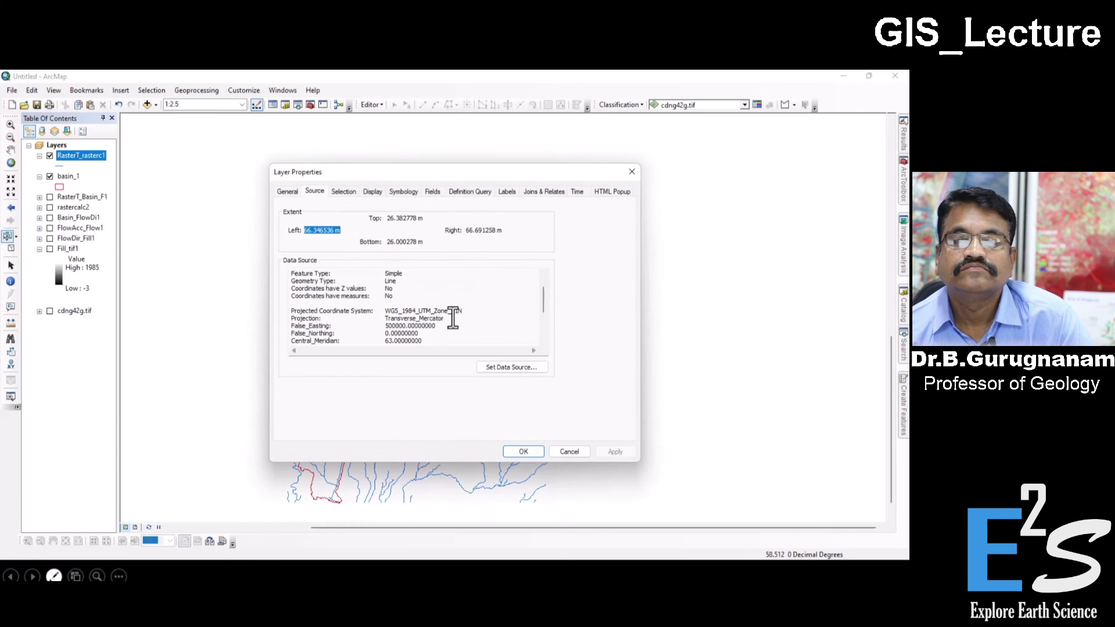
left_click_drag(464, 312, 384, 312)
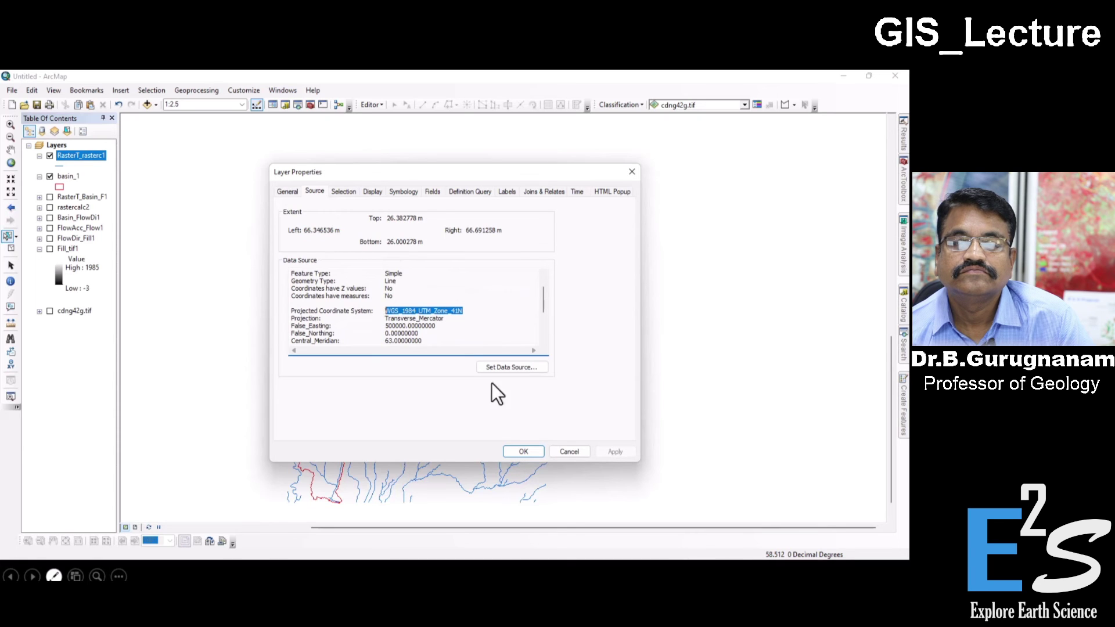
left_click(569, 452)
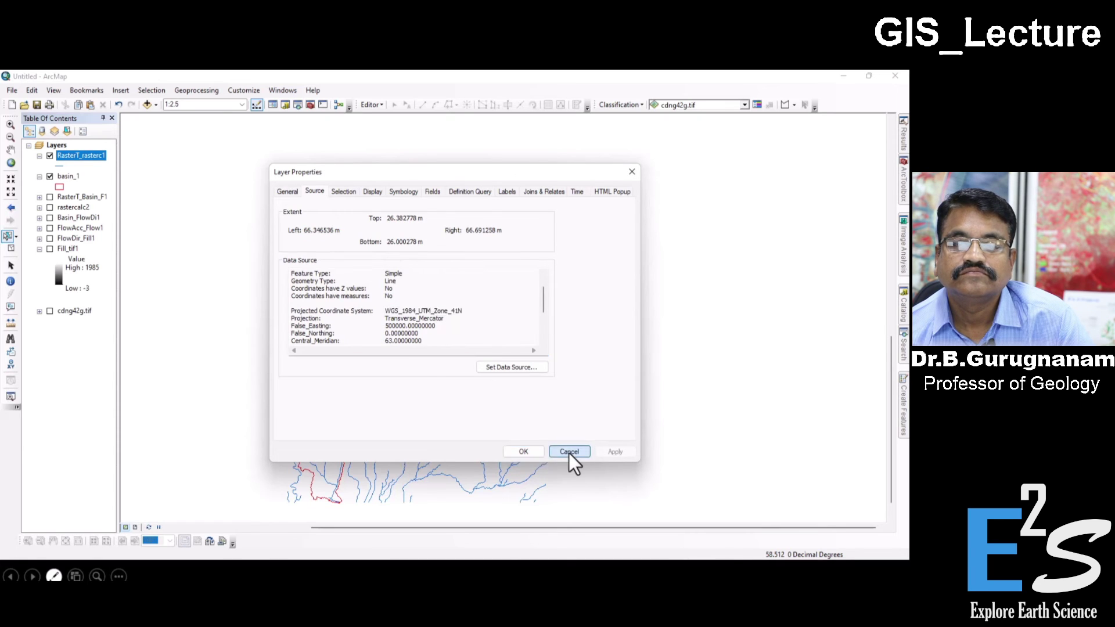
Step: Check the projected coordinate system in the source properties of the basin_1 layer
left_click(67, 176)
right_click(65, 176)
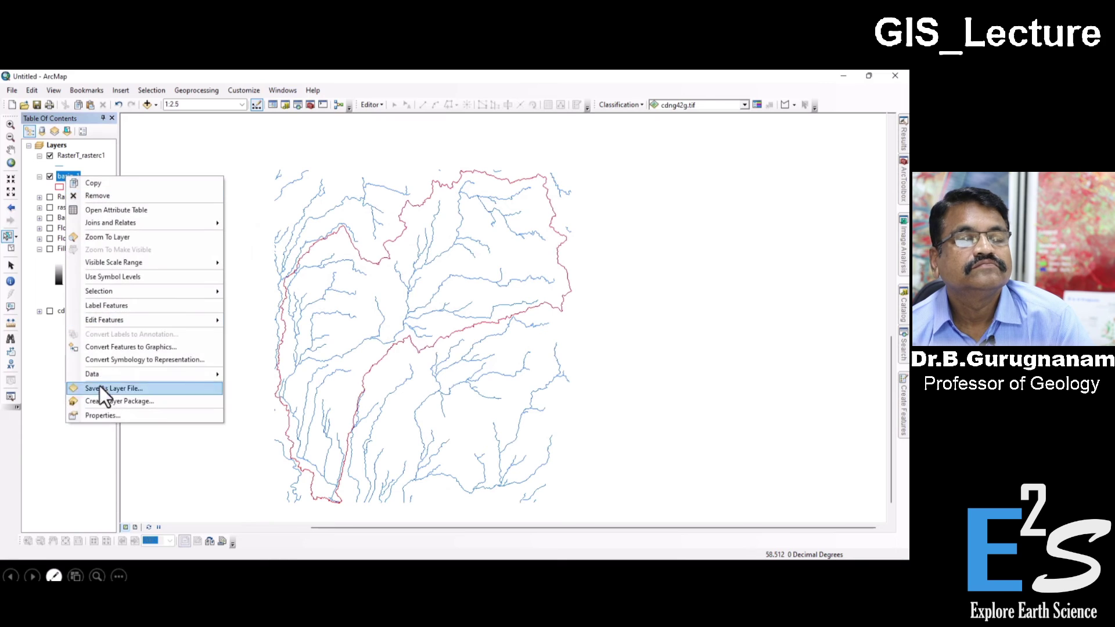
left_click(93, 415)
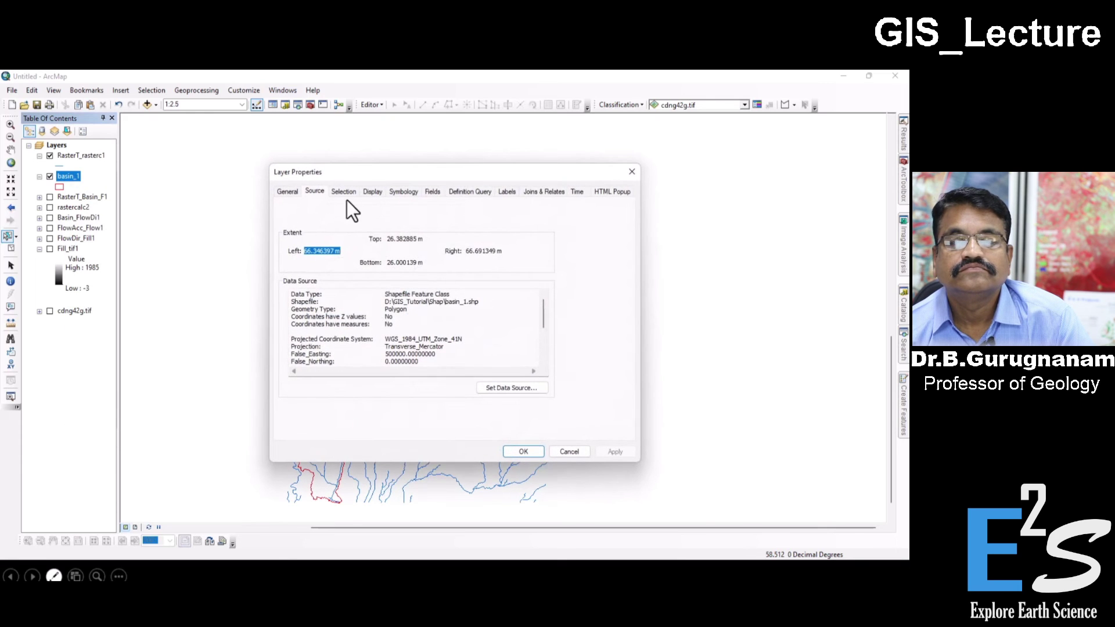
left_click_drag(471, 347, 325, 336)
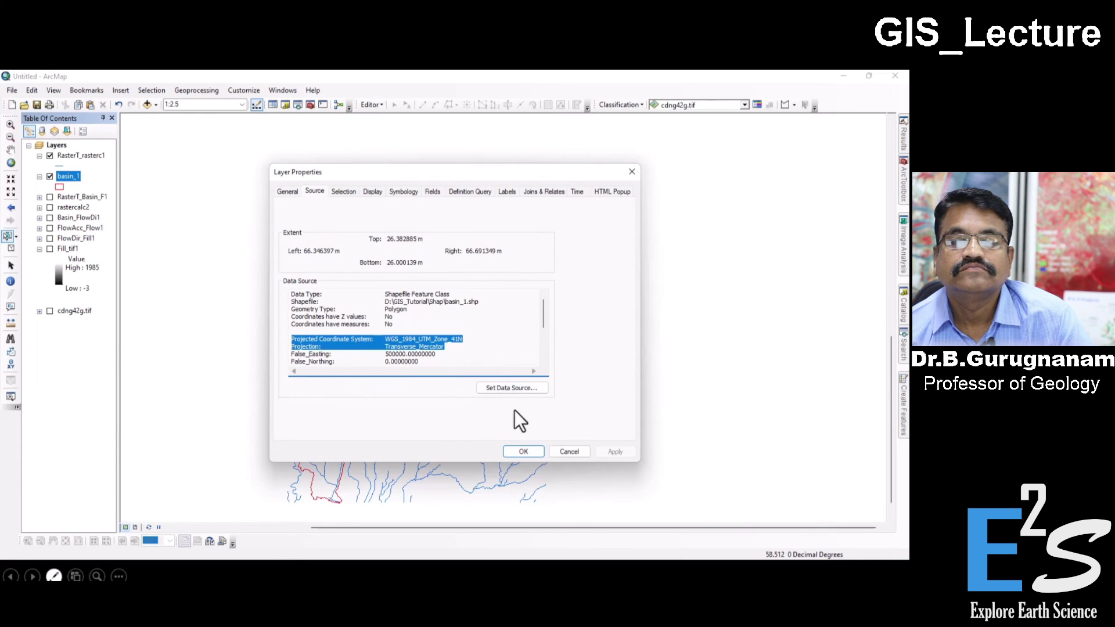
left_click(580, 452)
left_click(431, 367)
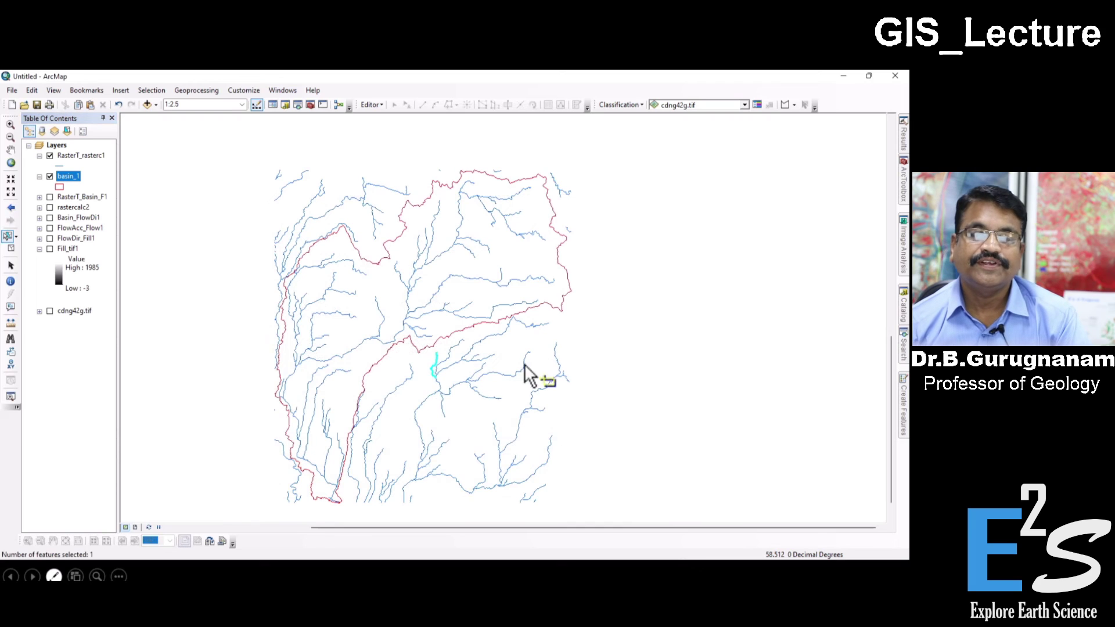
scroll(625, 360, "up", 2)
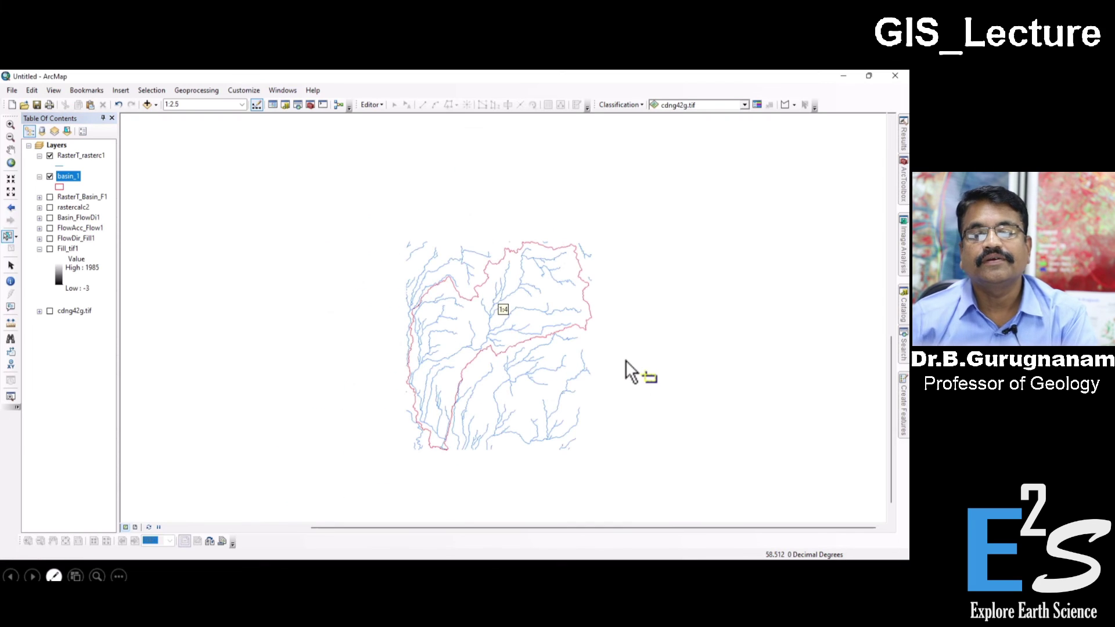
left_click_drag(622, 381, 640, 316)
left_click_drag(642, 252, 641, 269)
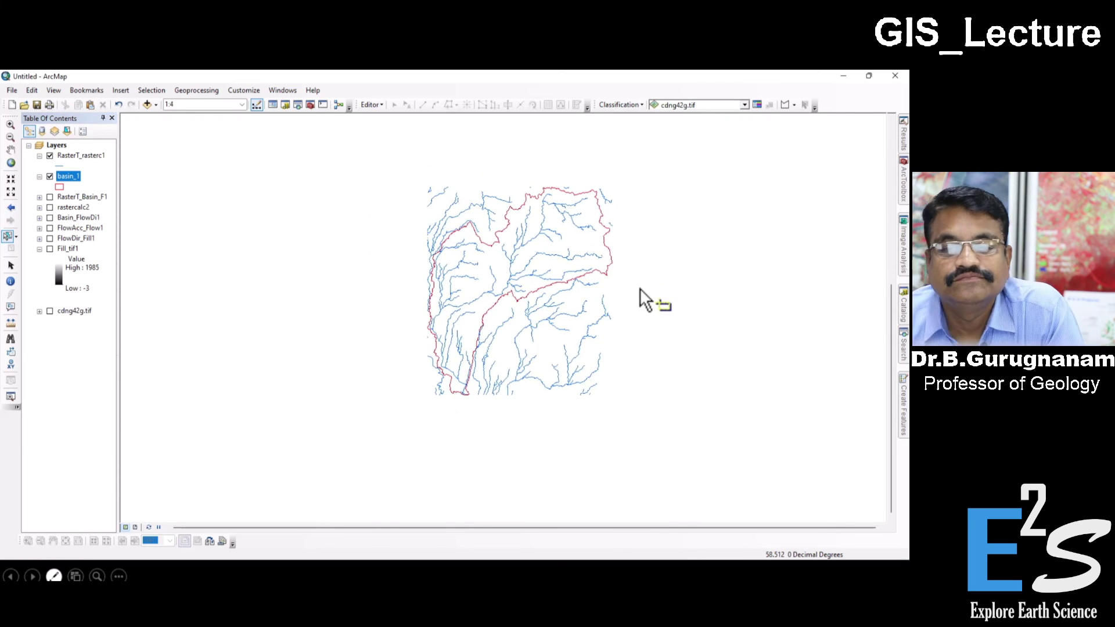
left_click(67, 184)
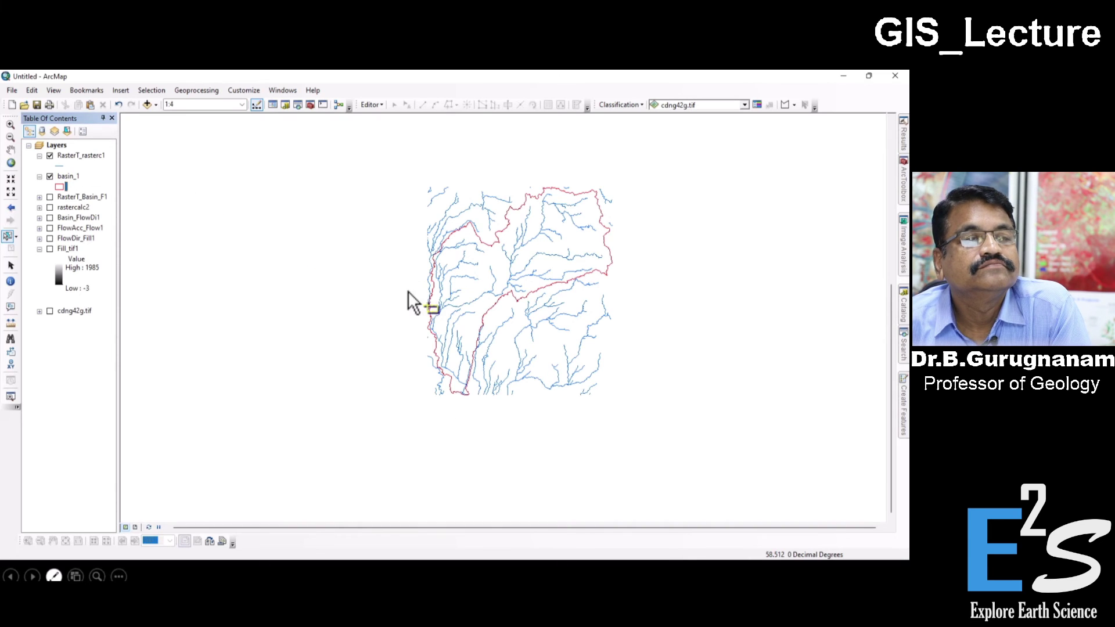
left_click(68, 157)
left_click(67, 177, "ctrl")
left_click(78, 161)
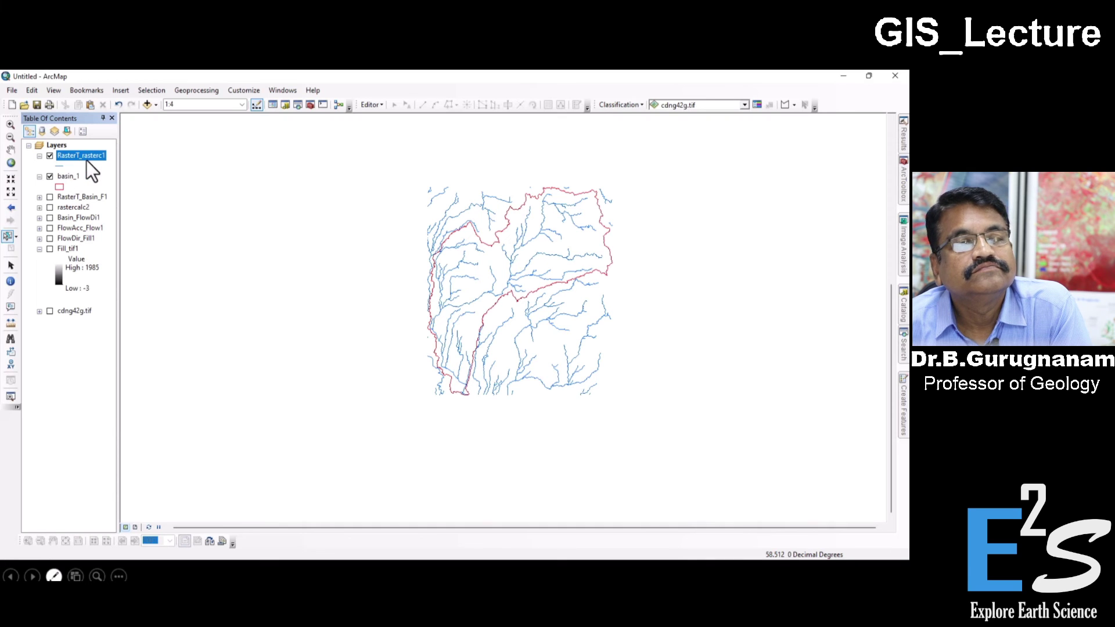
Step: Run the Clip analysis tool with RasterT_rasterc1 as the input features and basin_1 as the clip features
mouse_move(903, 184)
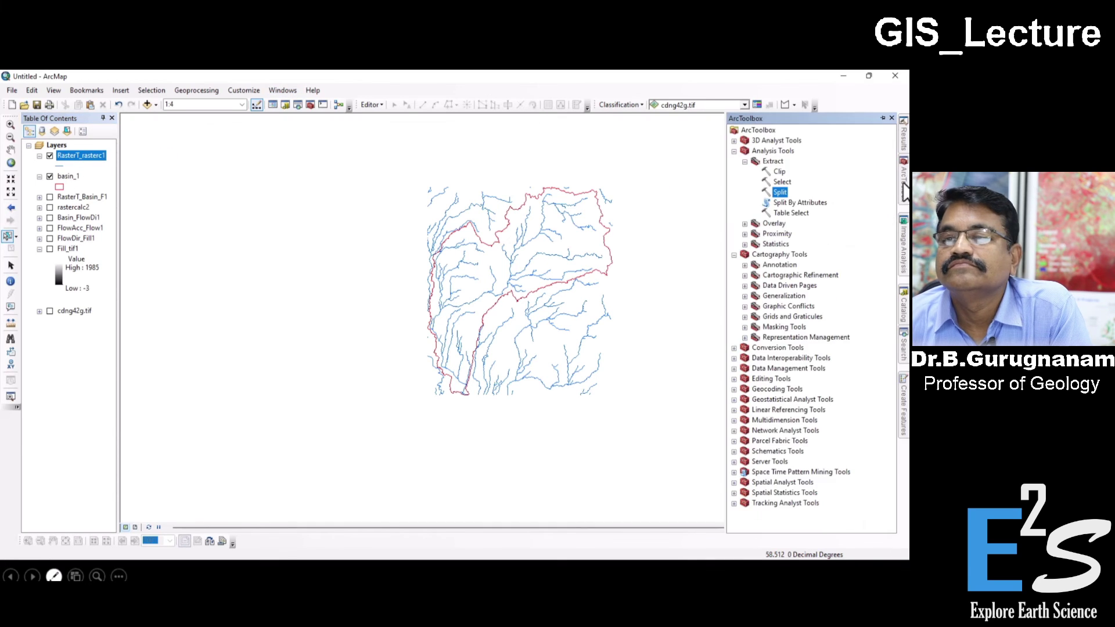
double_click(779, 171)
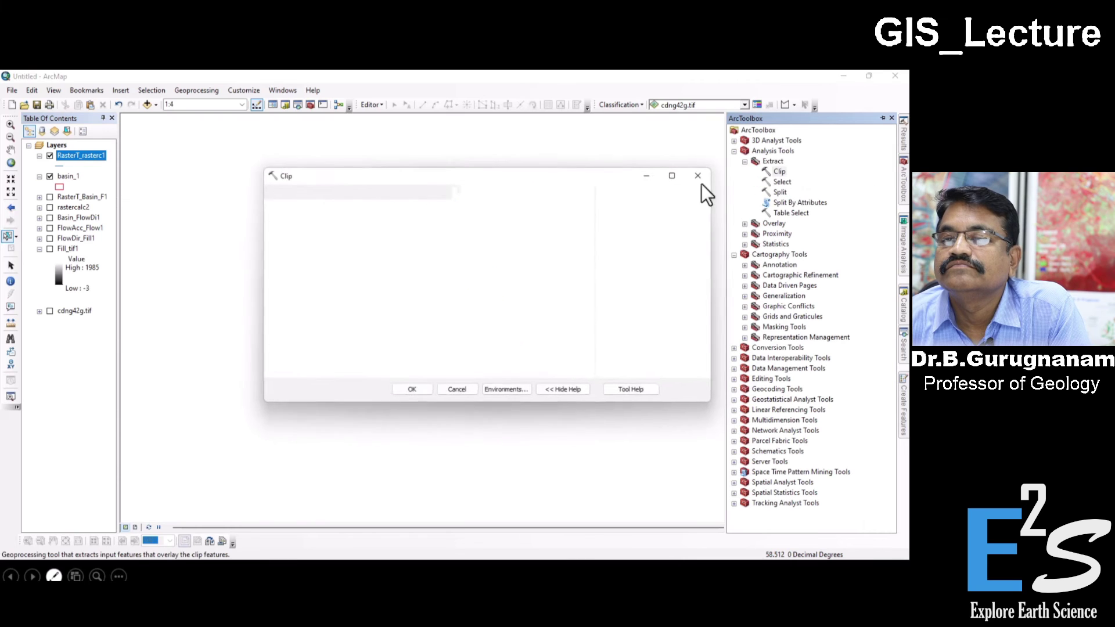
left_click_drag(542, 179, 637, 294)
left_click(648, 323)
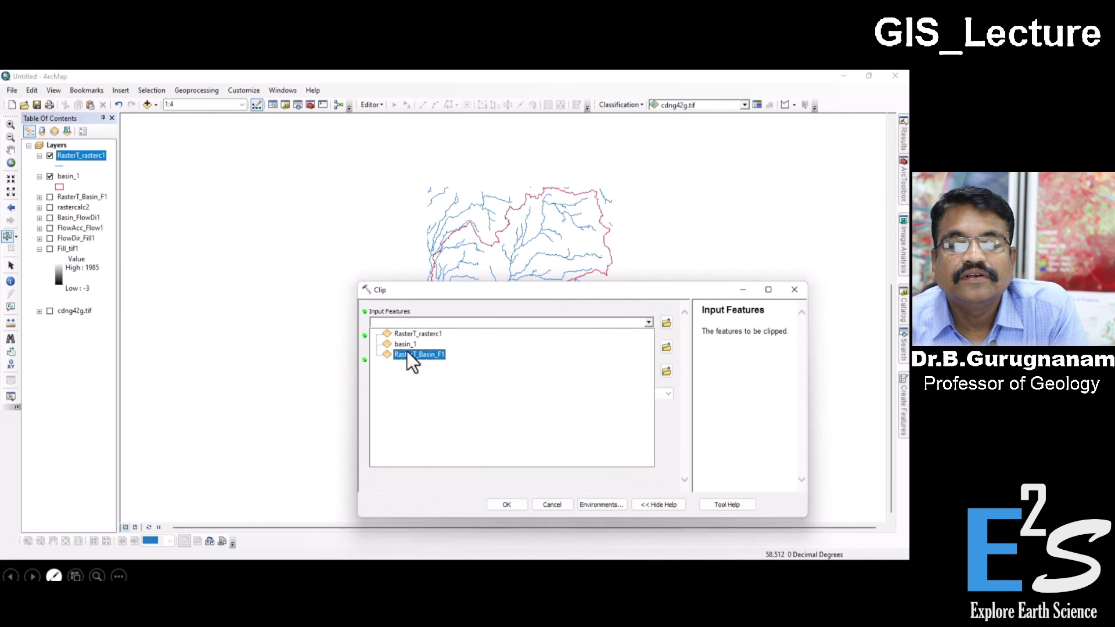
left_click(427, 339)
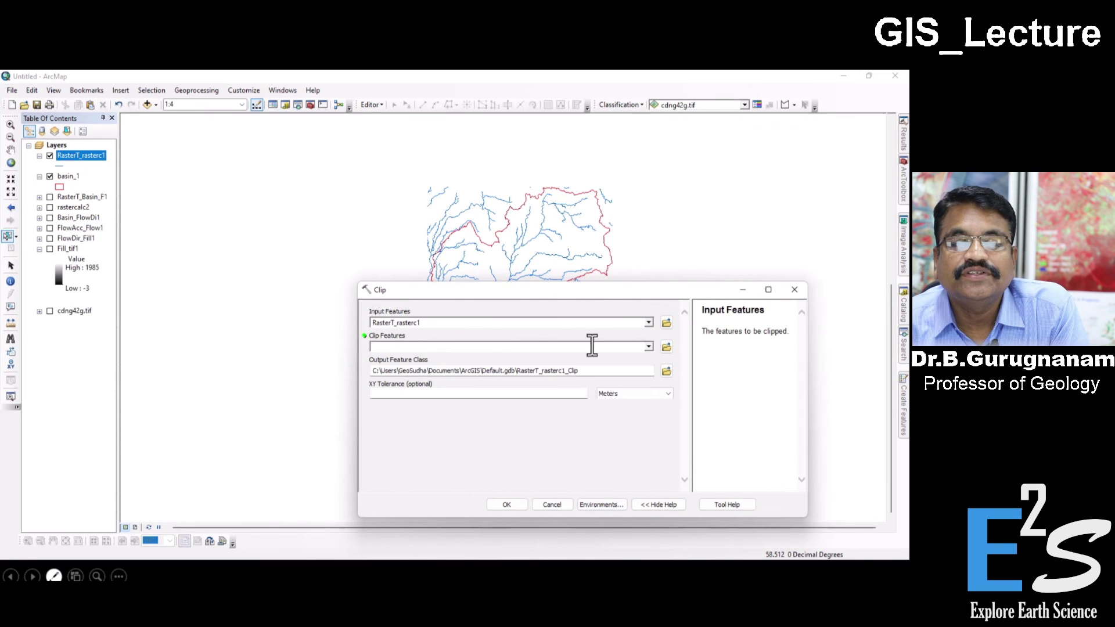
left_click(648, 346)
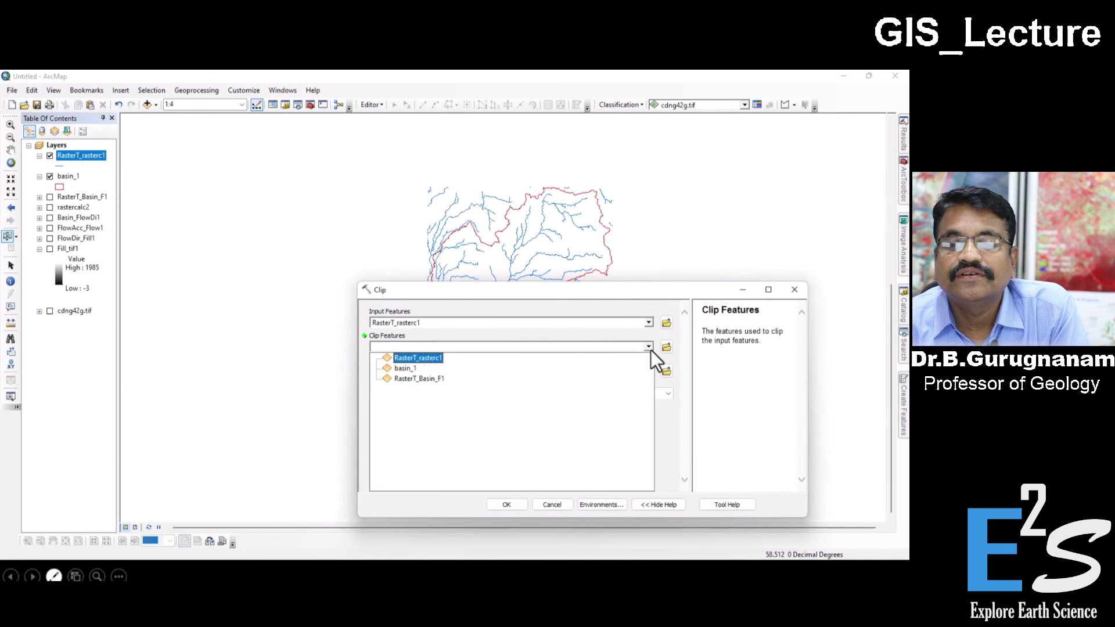
left_click(405, 370)
left_click_drag(454, 293, 221, 177)
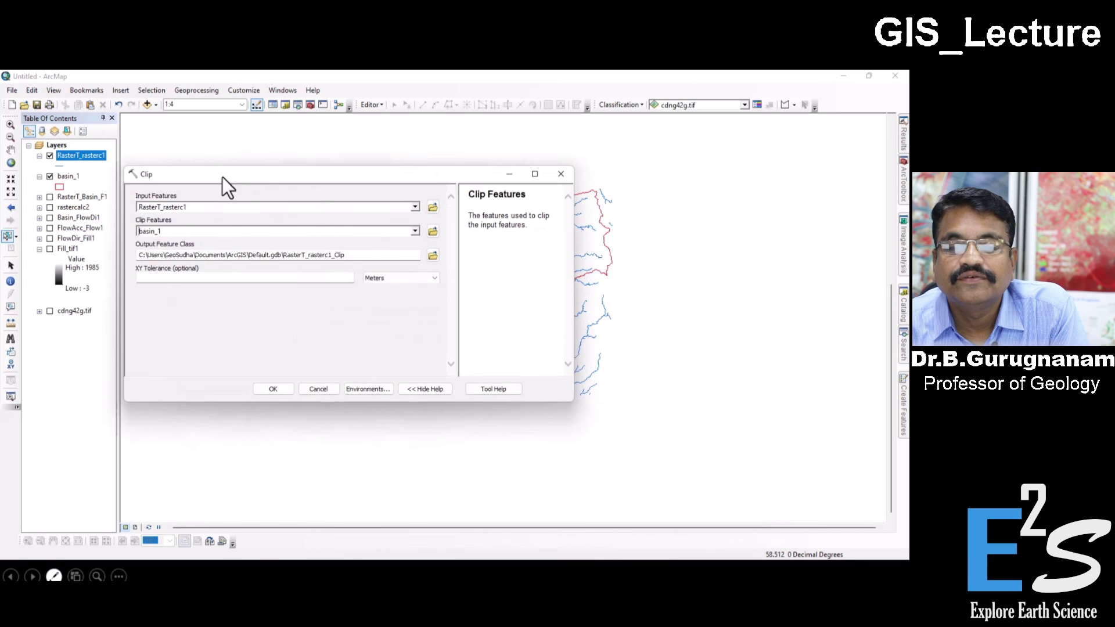
left_click(282, 387)
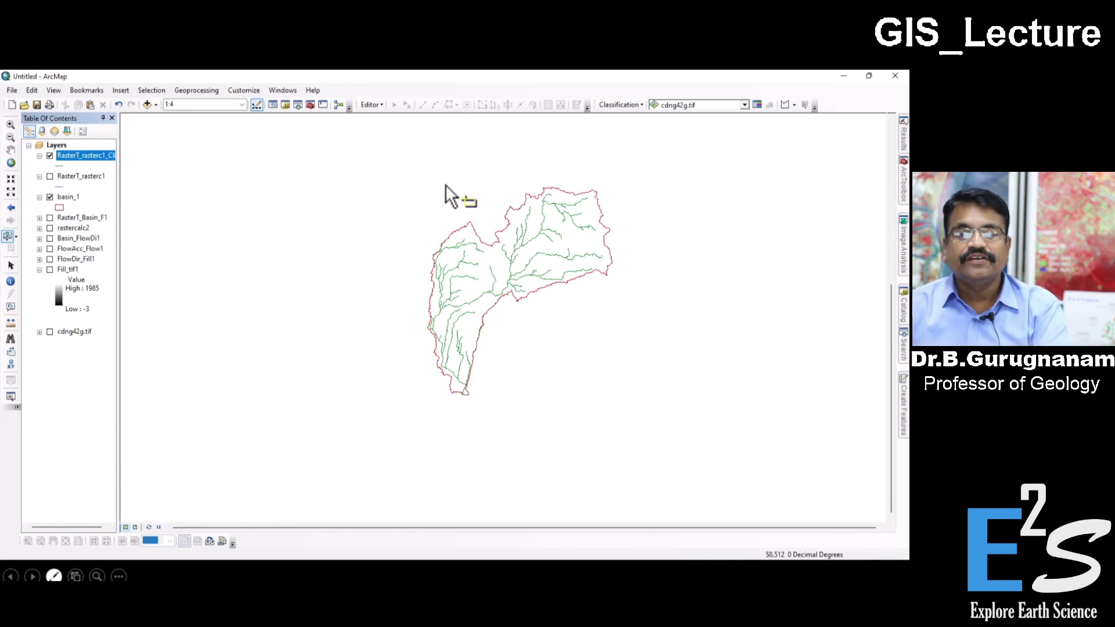
Step: Recolour the clipped stream lines inside the basin dark blue
scroll(499, 296, "up", 2)
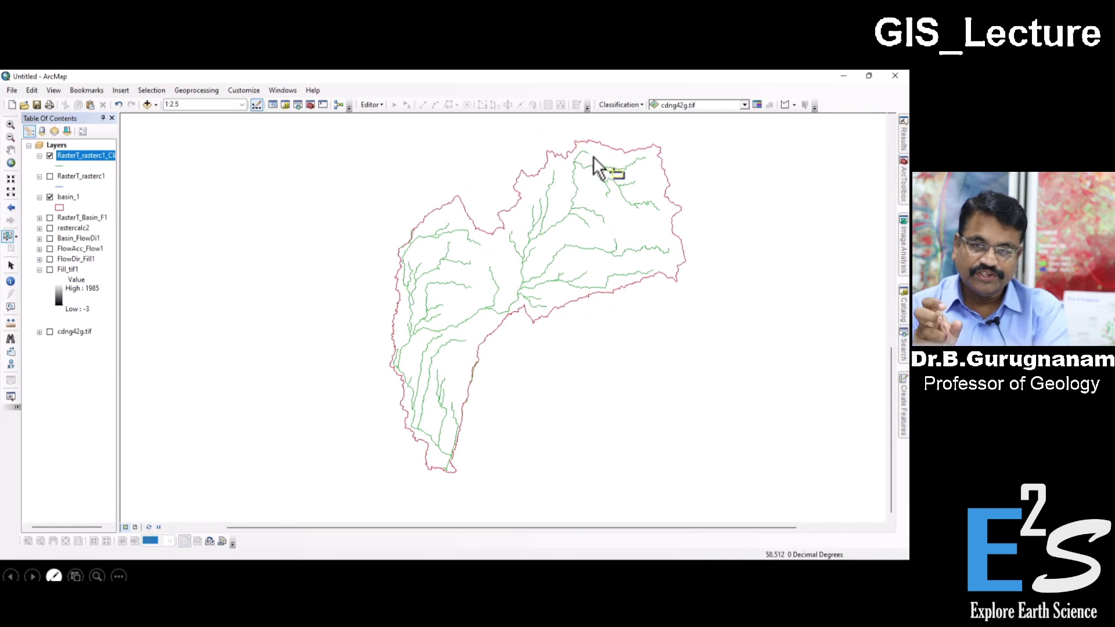
left_click(64, 166)
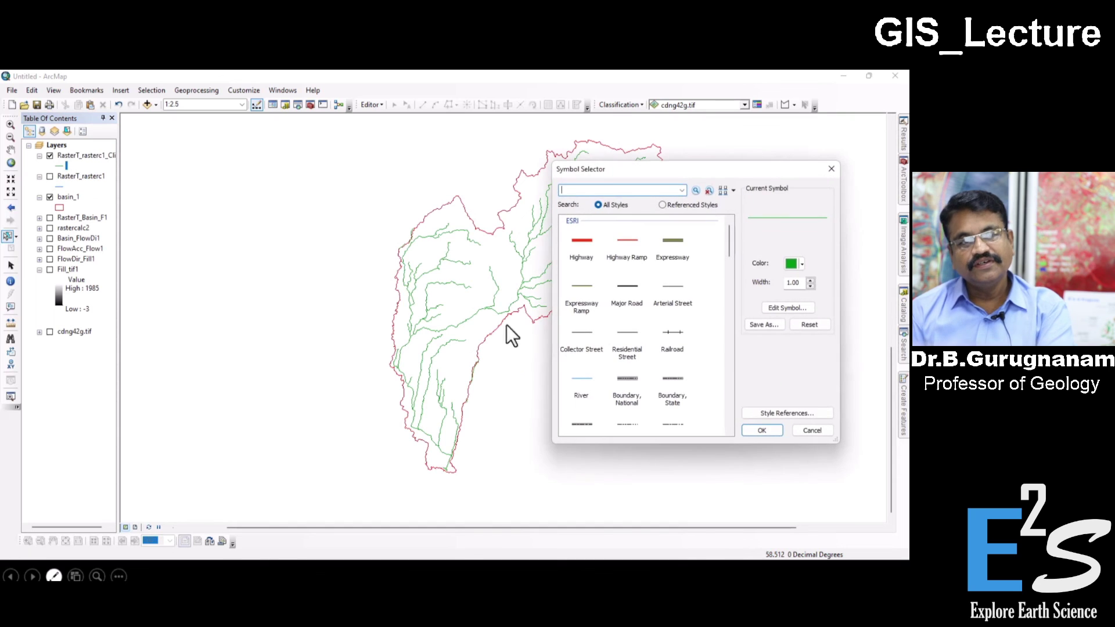
left_click(800, 264)
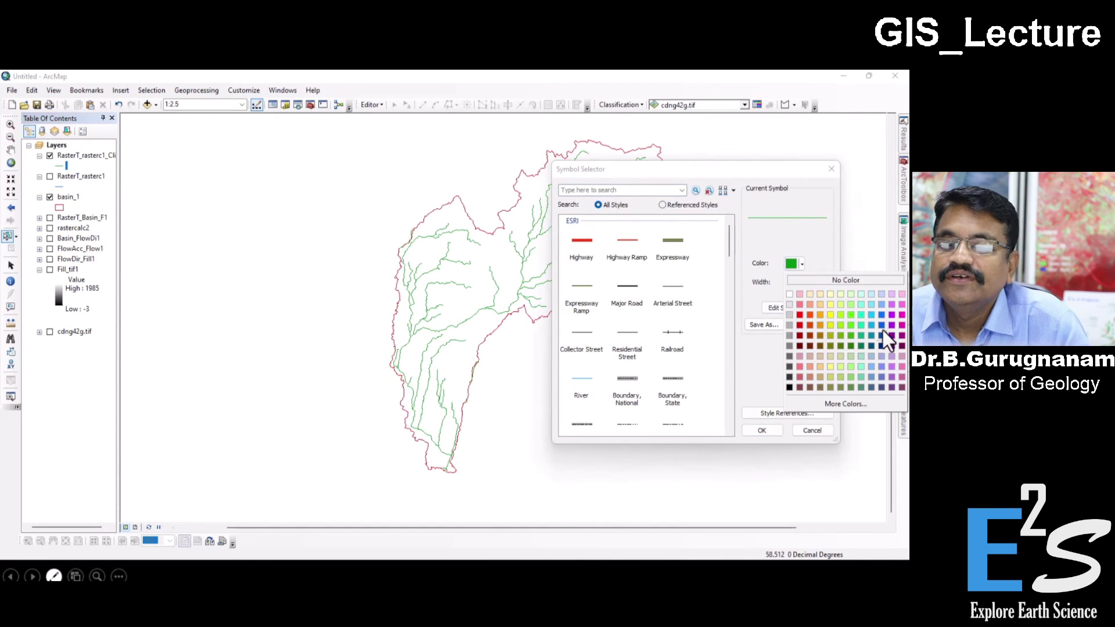
left_click(882, 346)
left_click(760, 430)
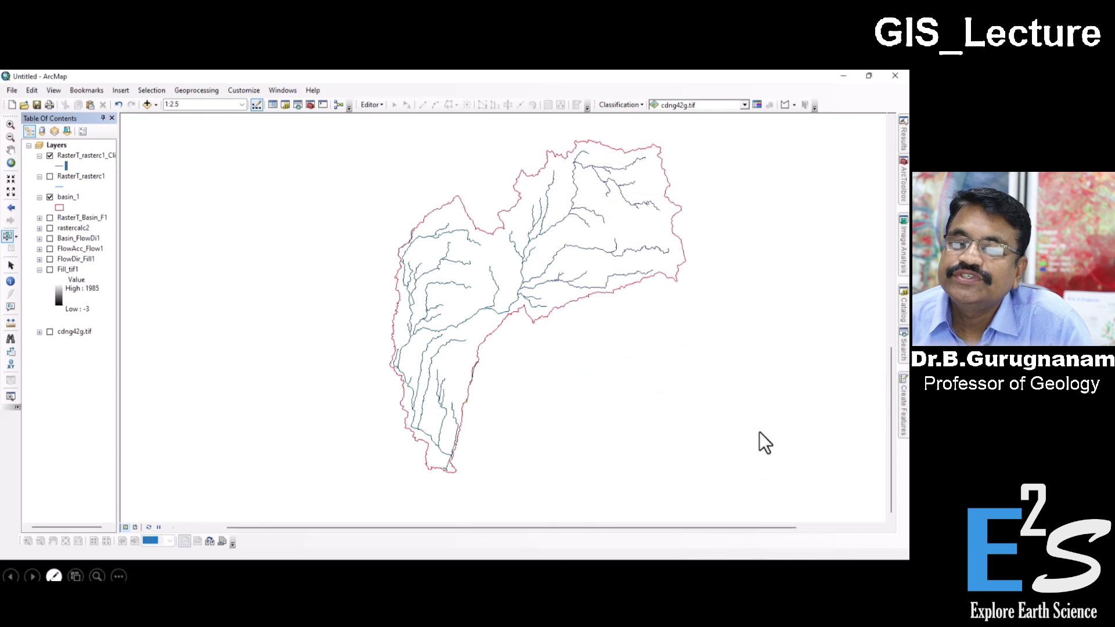
Step: Restyle the clipped stream lines with a brighter blue colour and a line width of 2
left_click(60, 165)
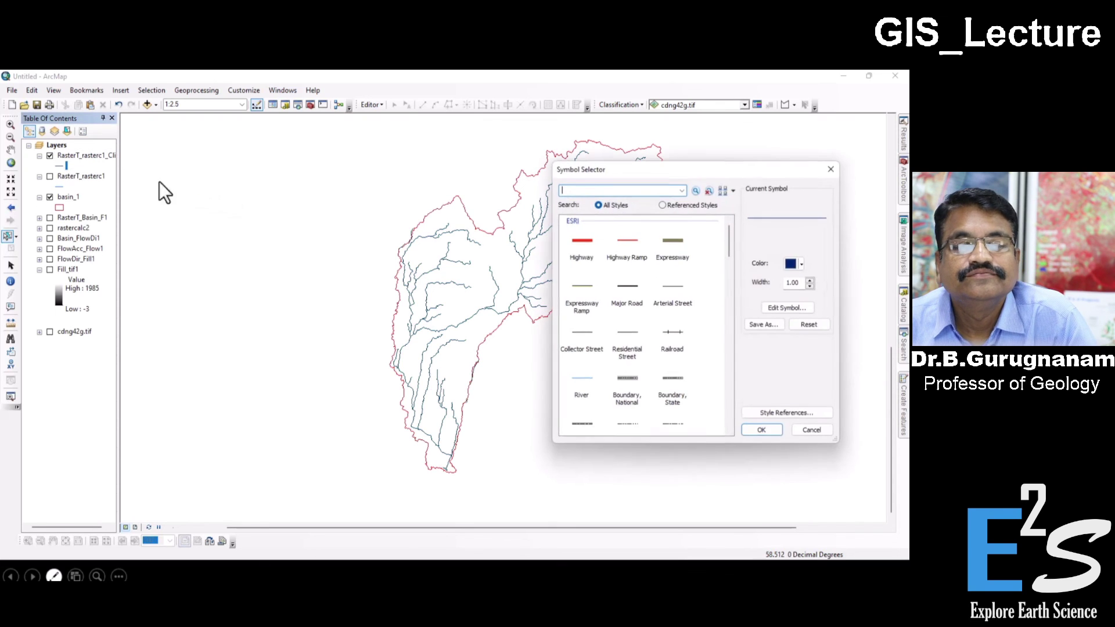
left_click(800, 264)
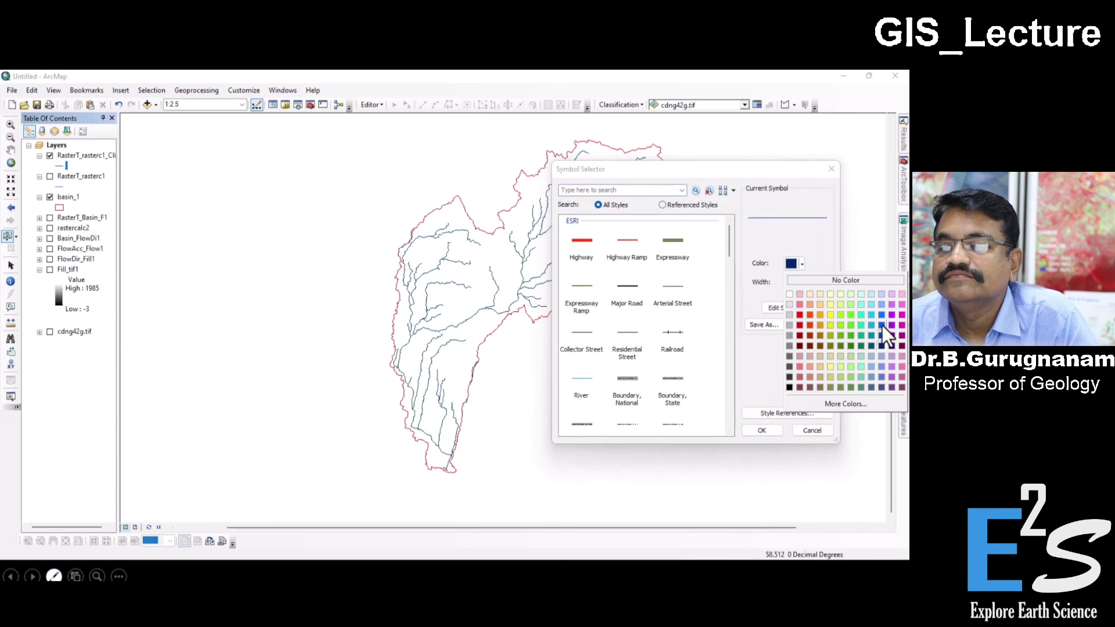
left_click(881, 325)
left_click(810, 279)
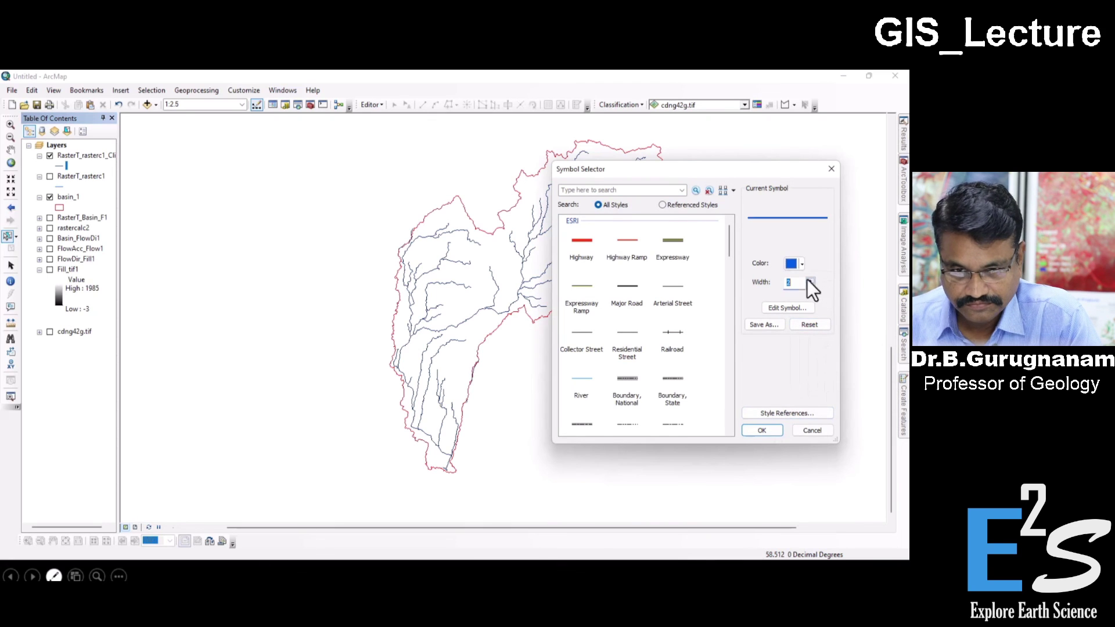
left_click(770, 429)
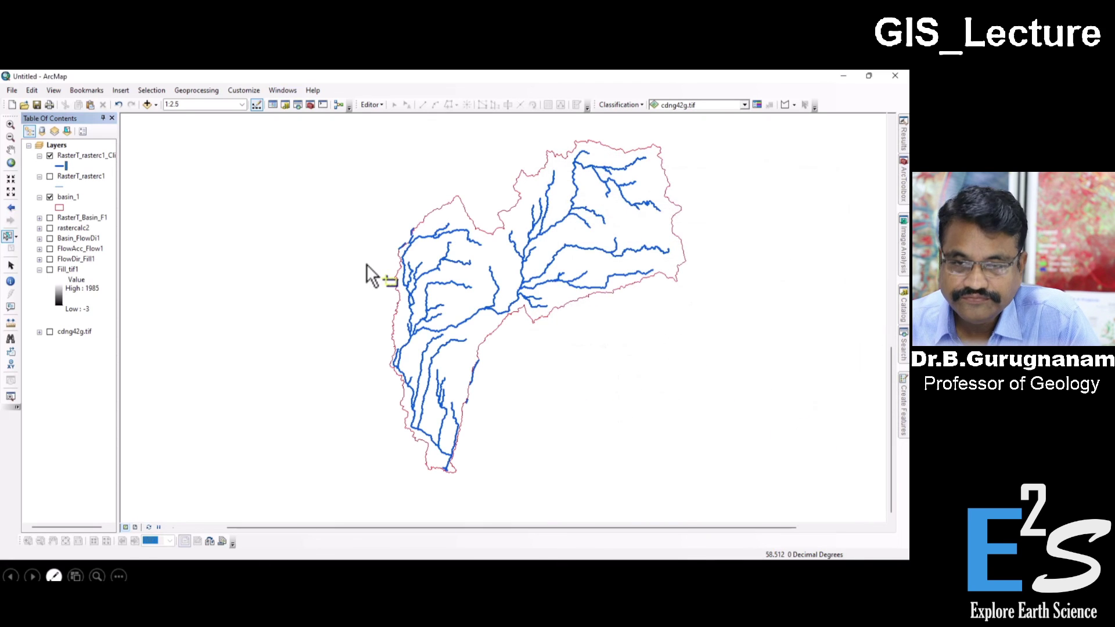
Step: Restyle the basin_1 boundary with a black outline and an outline width of 3
left_click(58, 207)
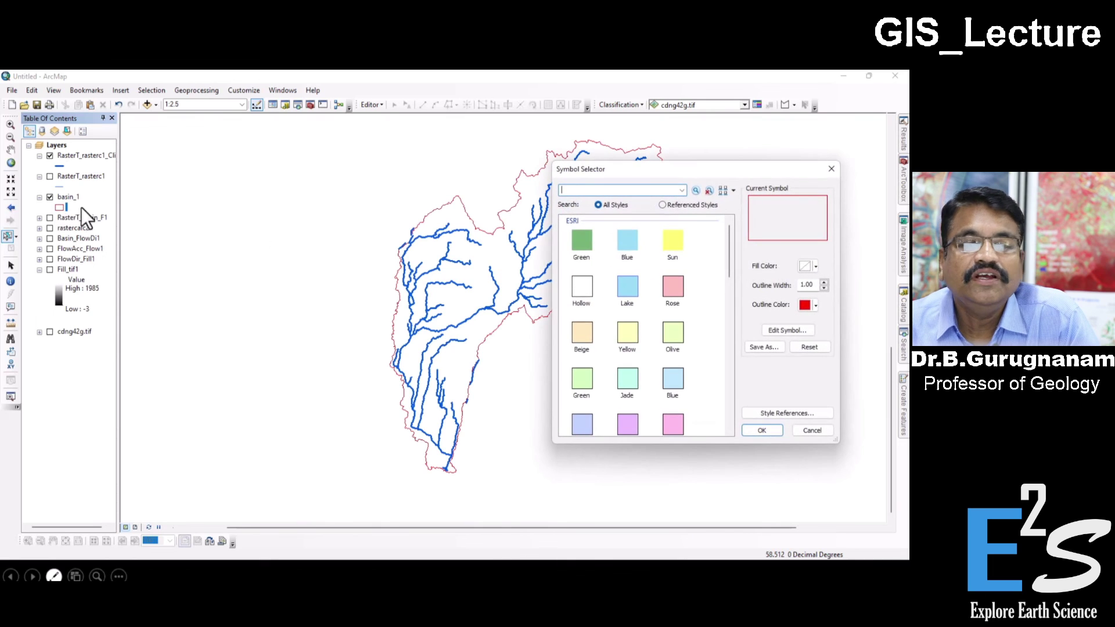
left_click(823, 282)
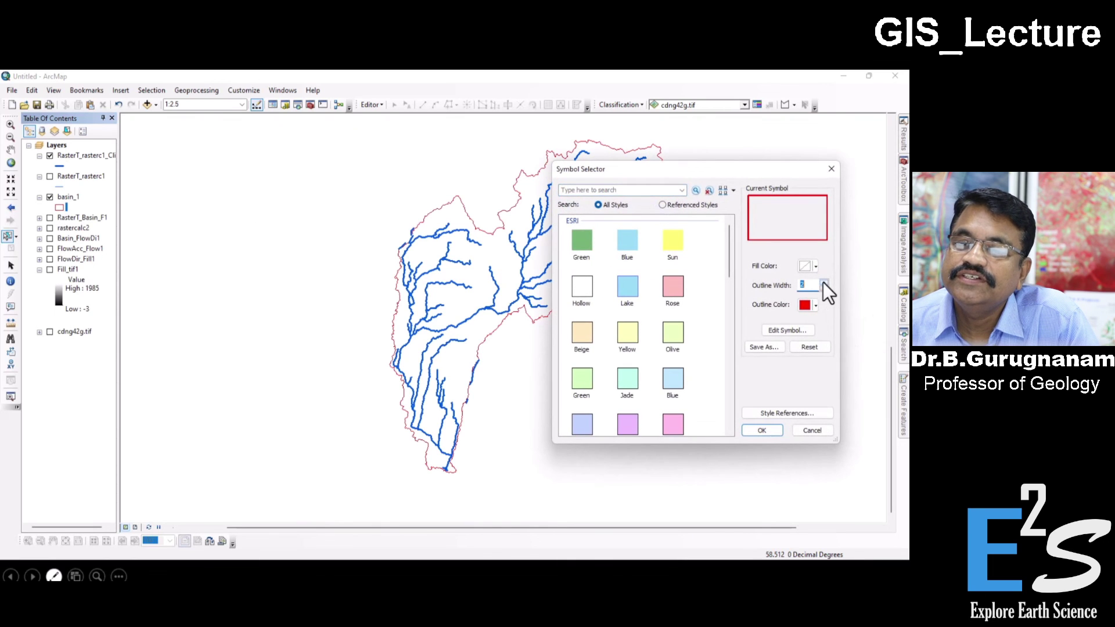
left_click(824, 281)
left_click(816, 310)
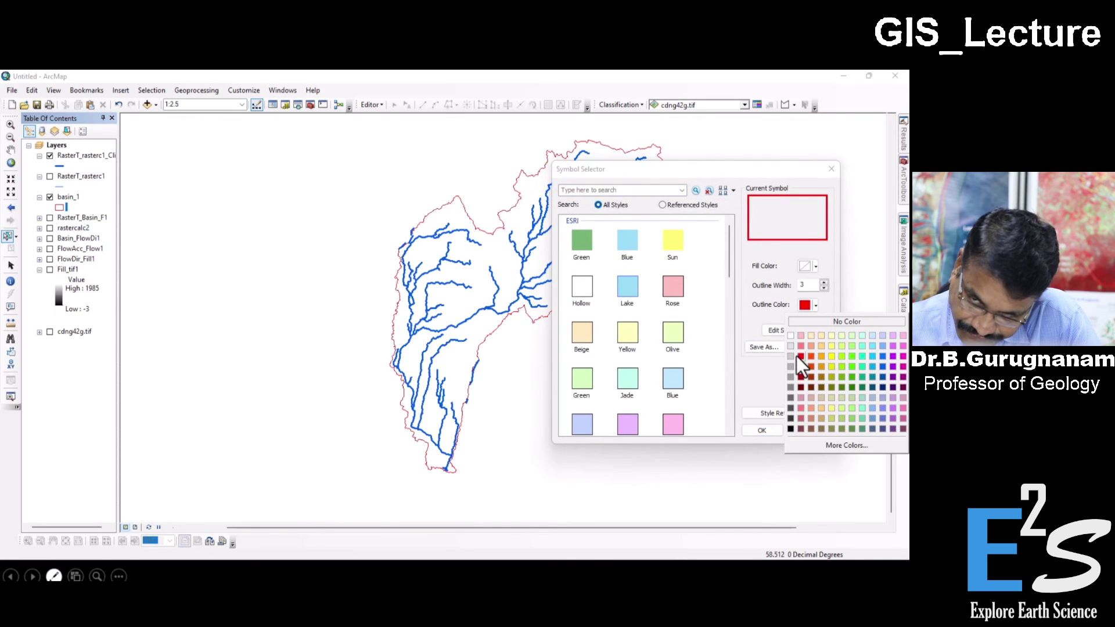
left_click(792, 427)
left_click(762, 431)
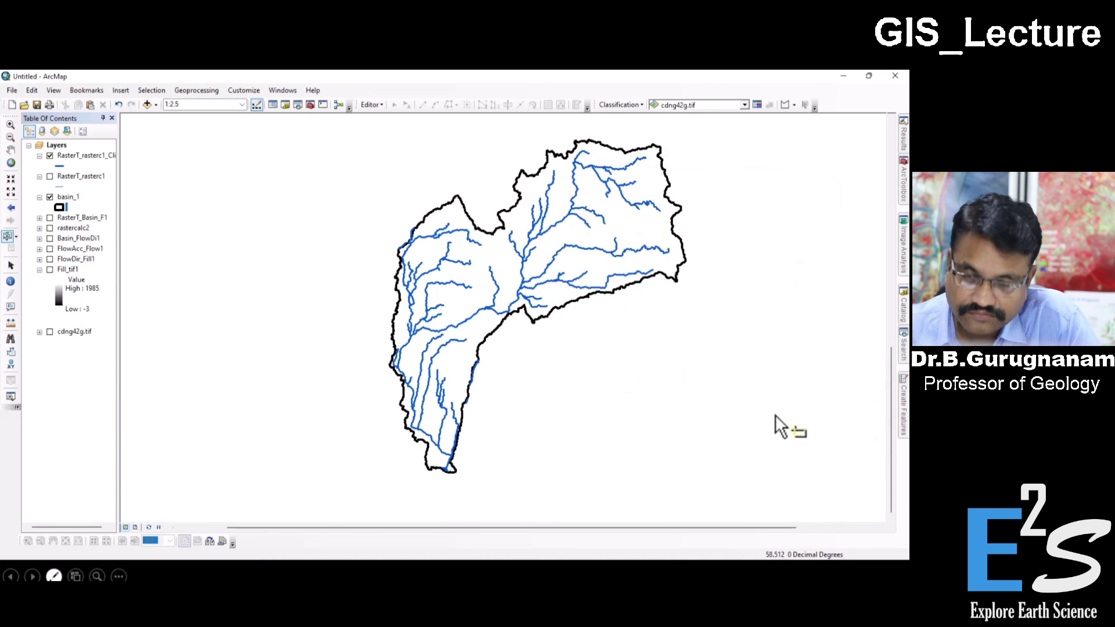
Step: Show the cdng42g.tif elevation raster beneath the clipped streams and basin boundary, and inspect the basin against it
scroll(722, 267, "down", 1)
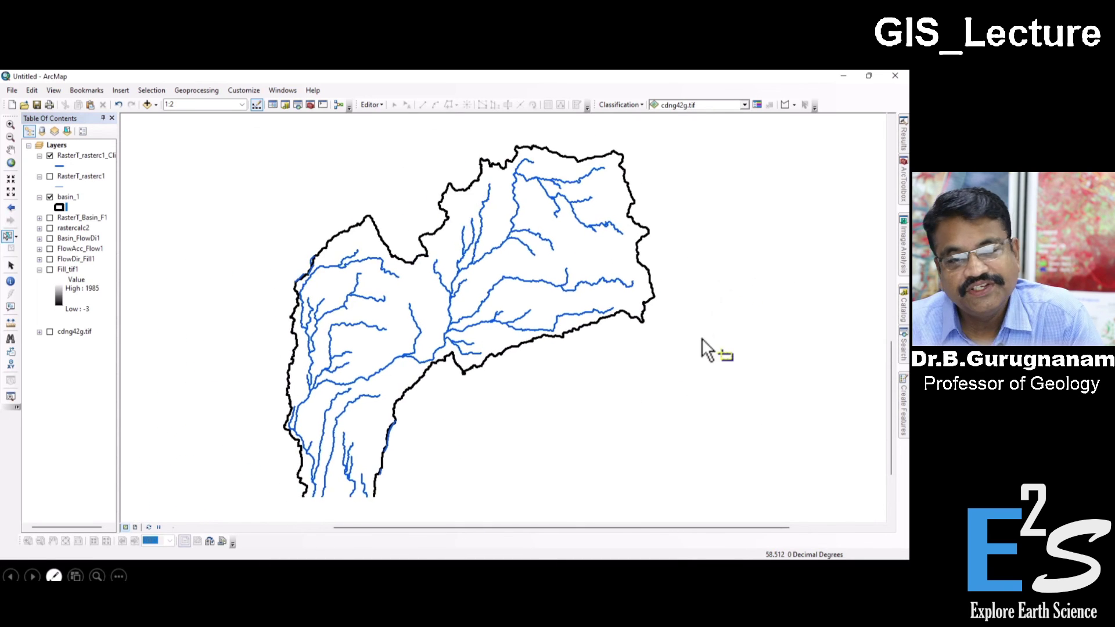
scroll(708, 366, "up", 1)
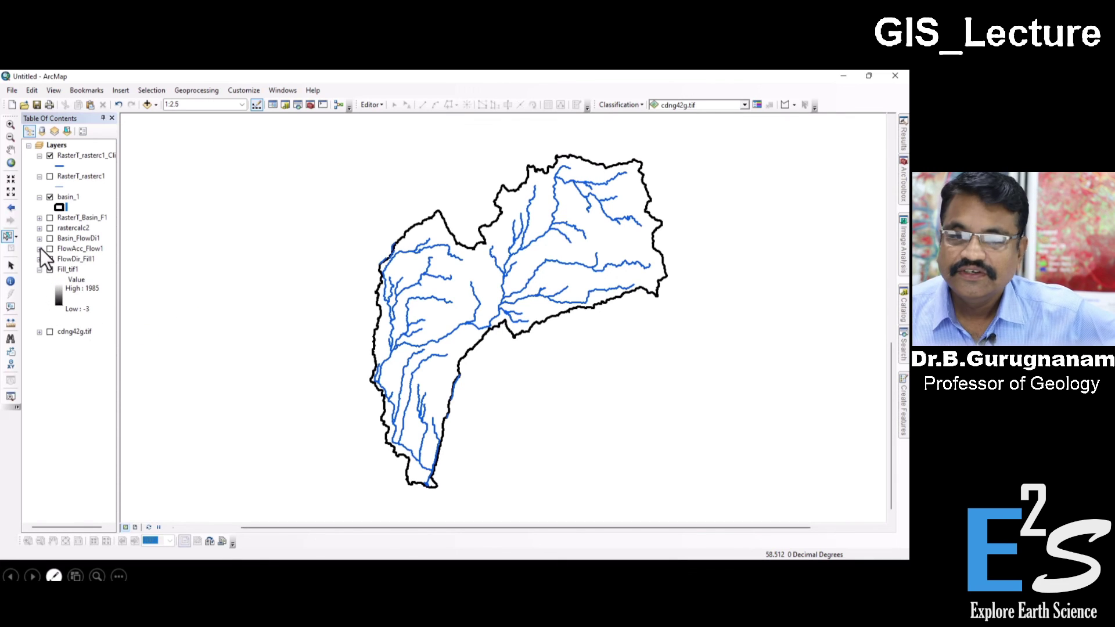
left_click(50, 331)
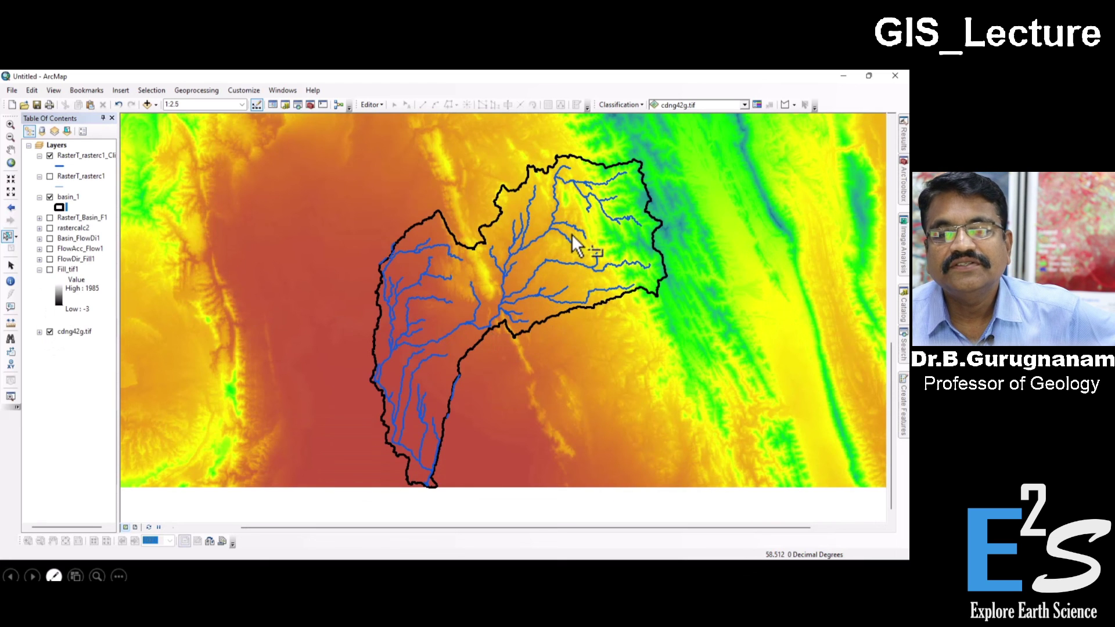
scroll(559, 267, "up", 1)
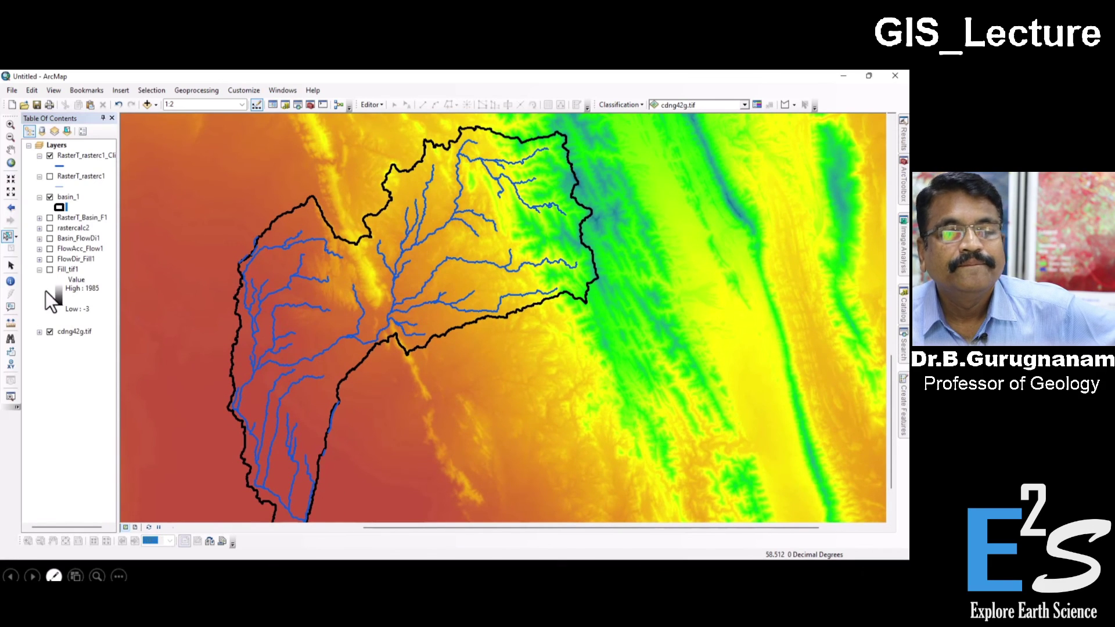
left_click_drag(514, 374, 550, 355)
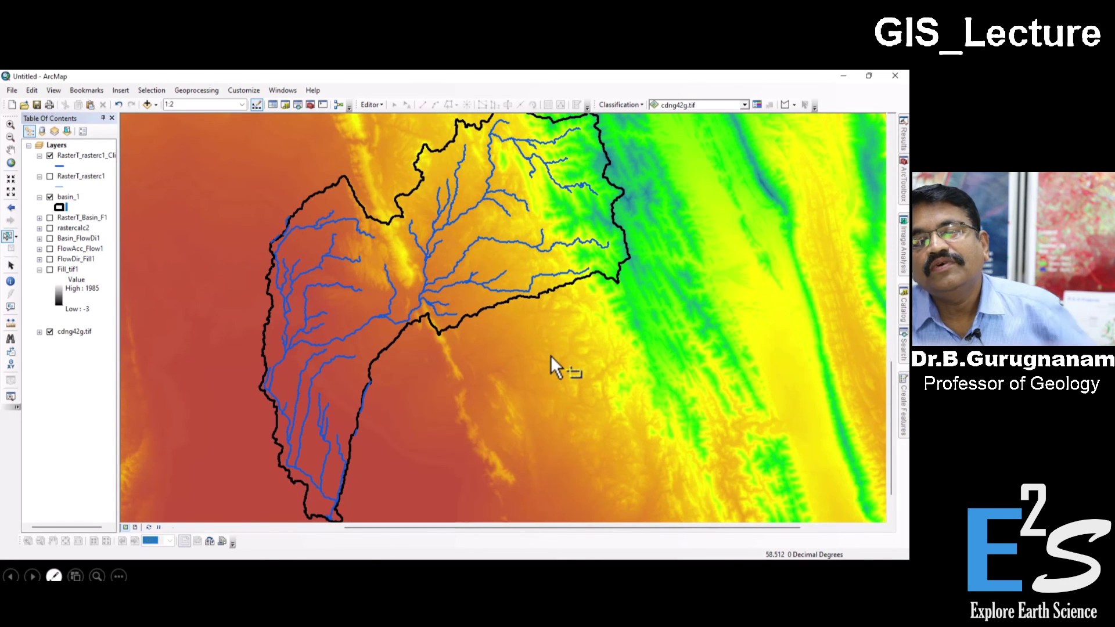
scroll(551, 355, "down", 1)
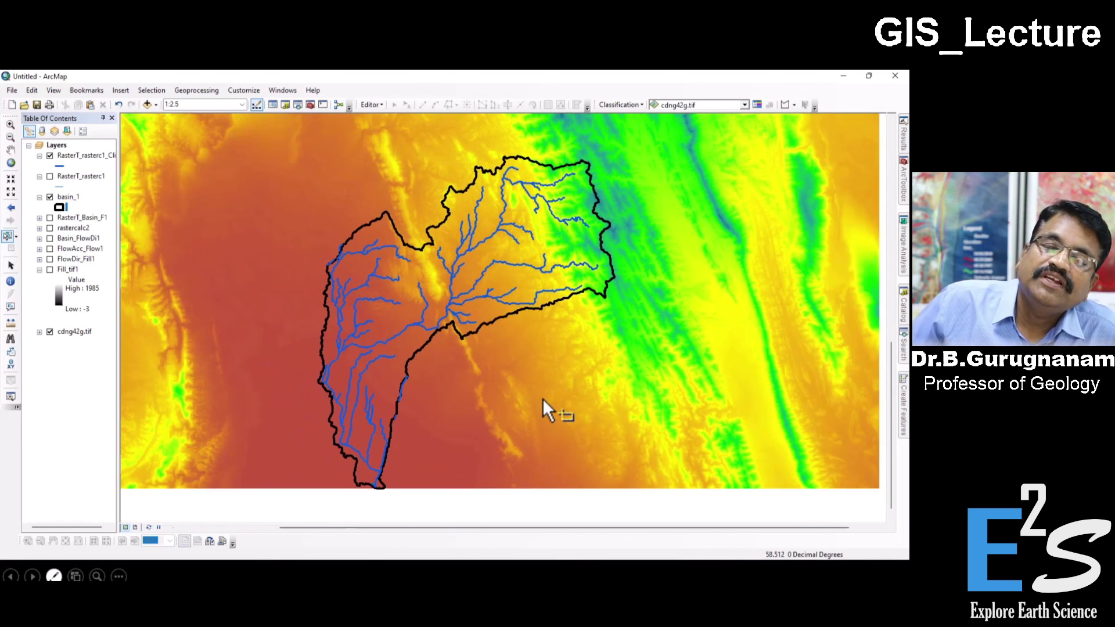